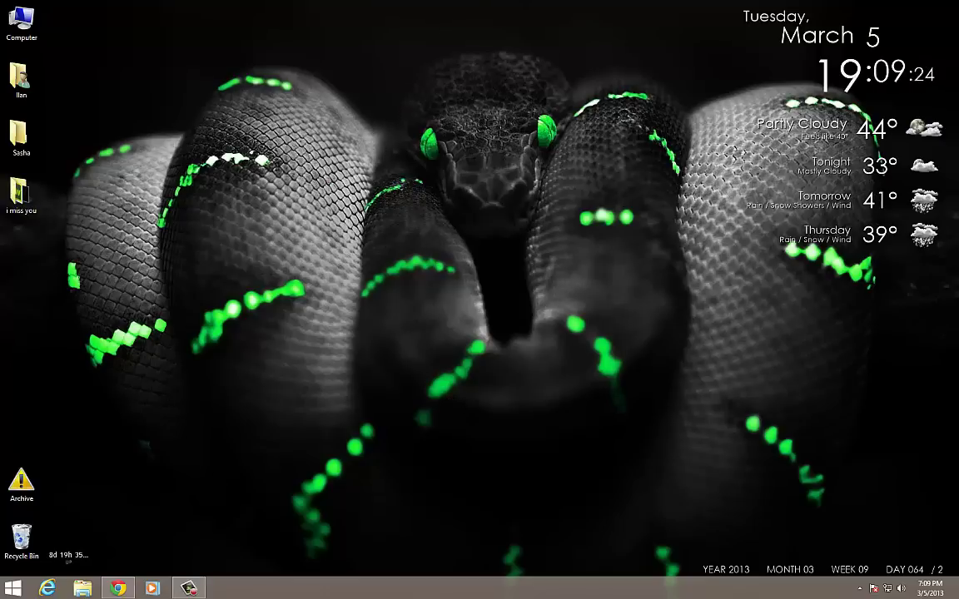
# Launch Outlook 2013 from a Start menu search for 'outlook'
pyautogui.click(13, 588)
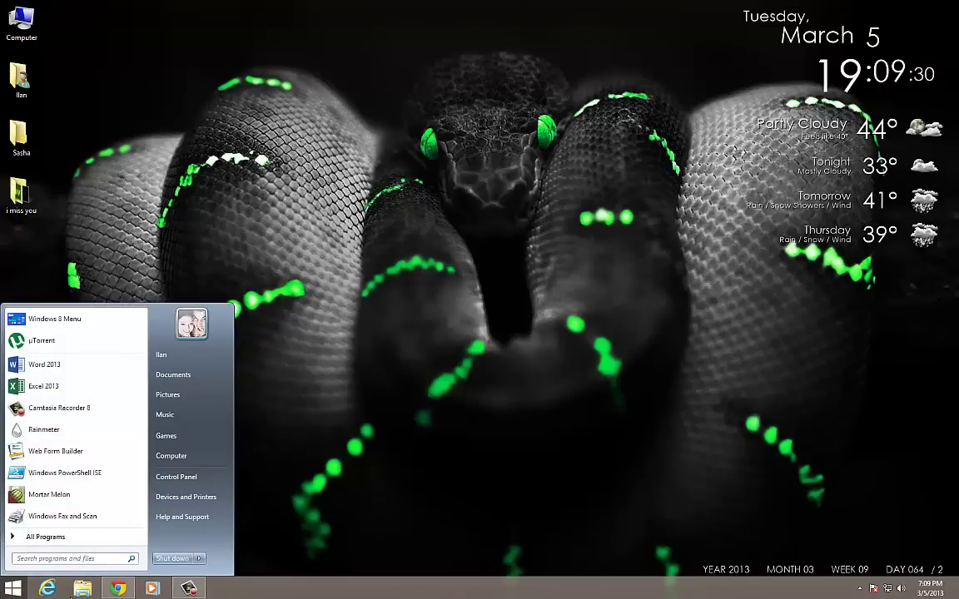
pyautogui.write('outlook')
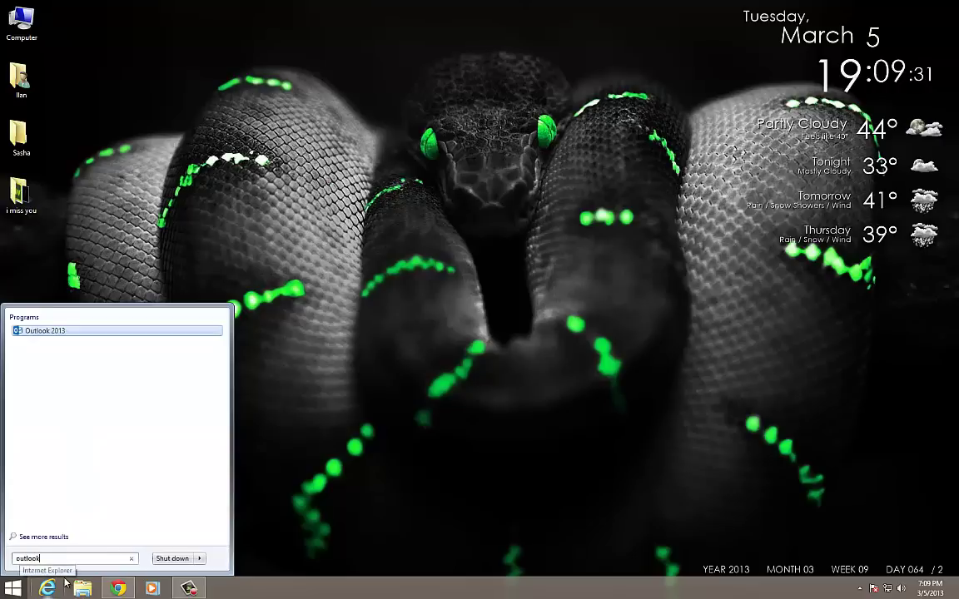
pyautogui.press('Return')
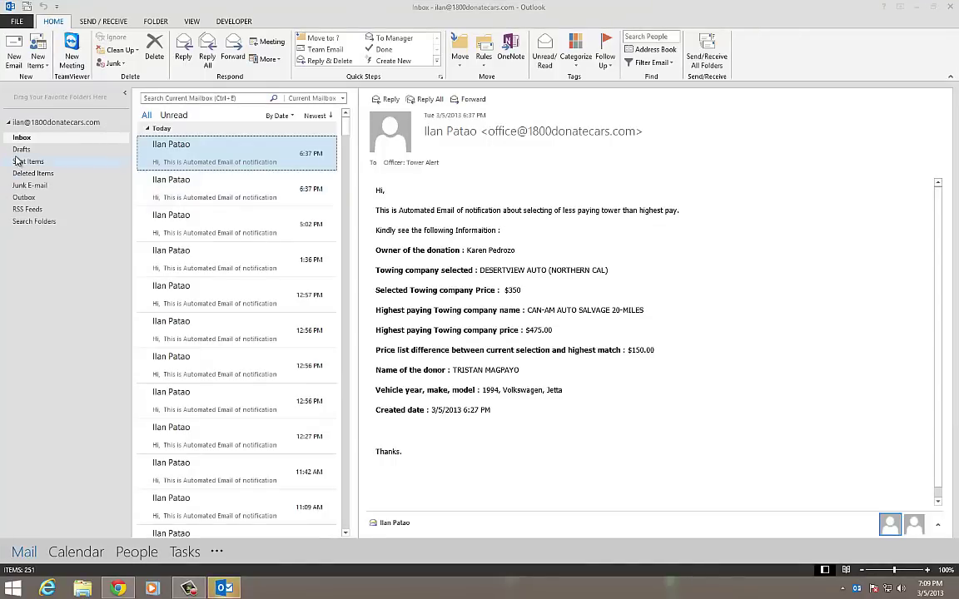
# Check Inbox, Drafts, Sent Items, Deleted Items and Junk E-mail, confirming the Outbox is empty
pyautogui.click(20, 138)
pyautogui.click(22, 150)
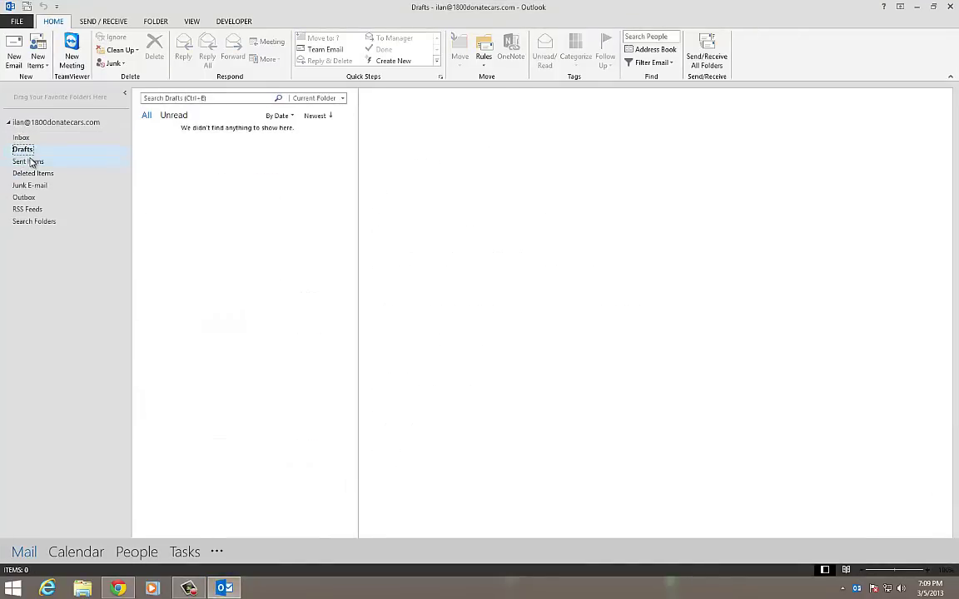
pyautogui.click(31, 162)
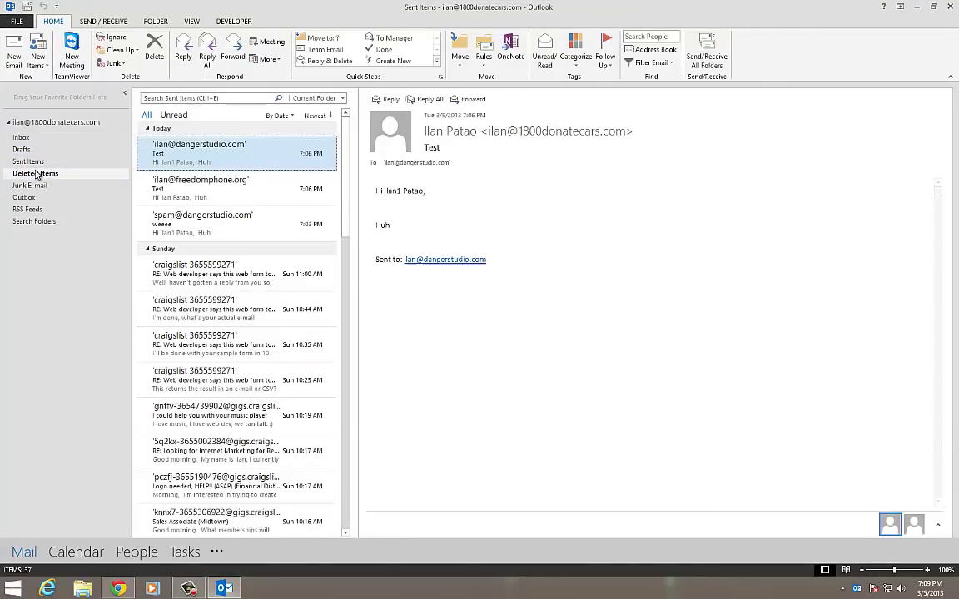
pyautogui.click(36, 174)
pyautogui.click(36, 188)
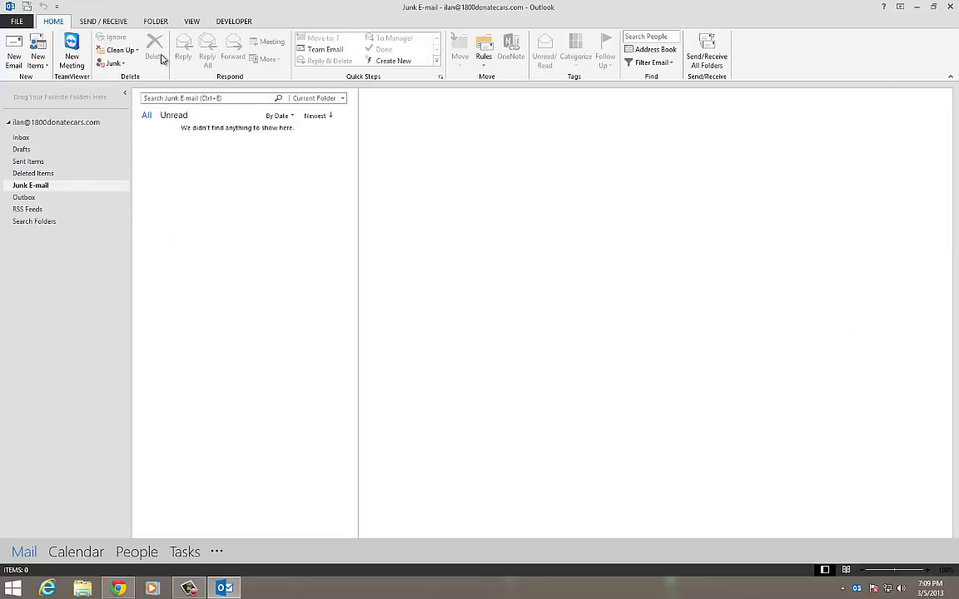
pyautogui.click(35, 199)
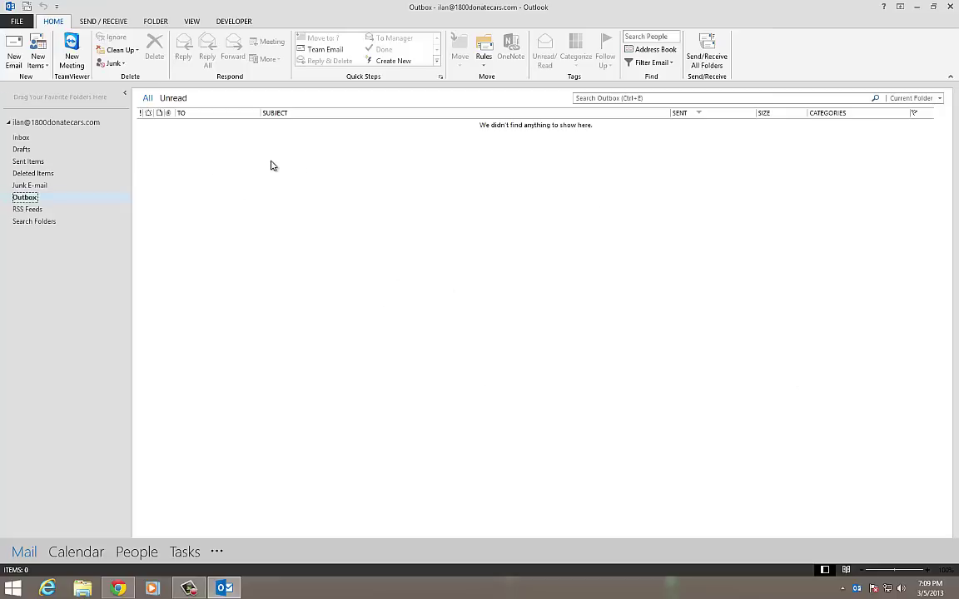
# Launch Excel 2013 and create a new blank workbook
pyautogui.click(224, 588)
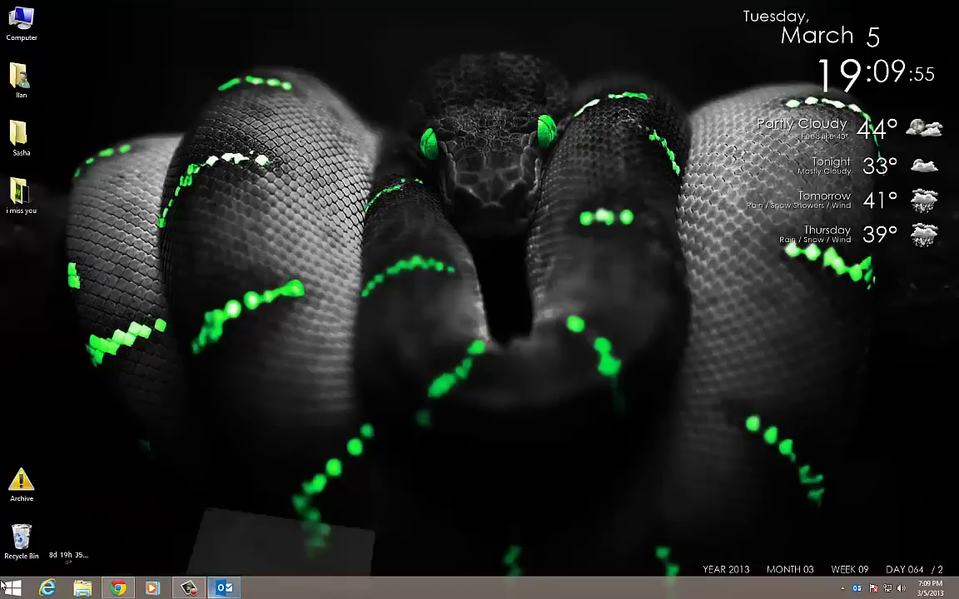
pyautogui.click(12, 588)
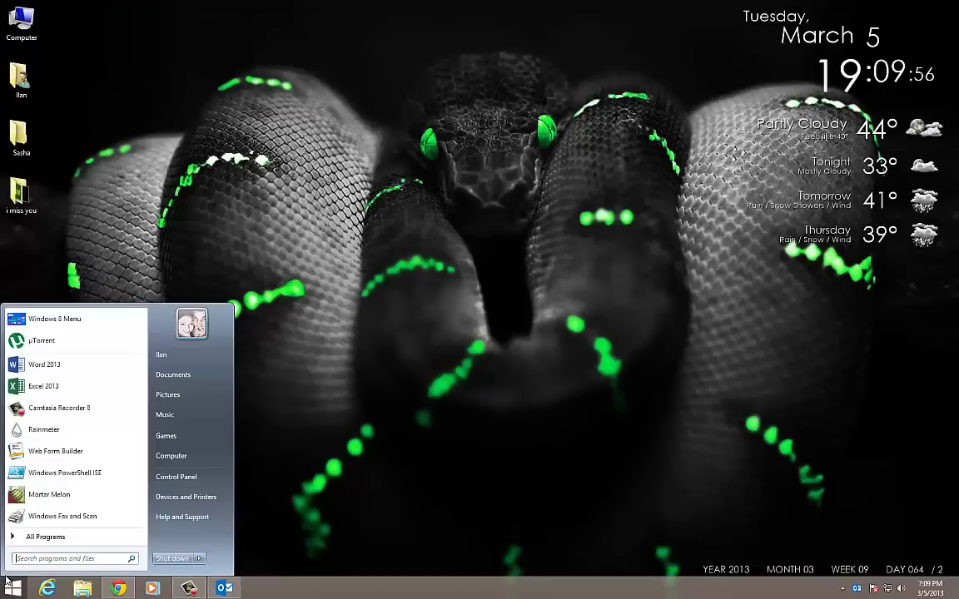
pyautogui.click(60, 364)
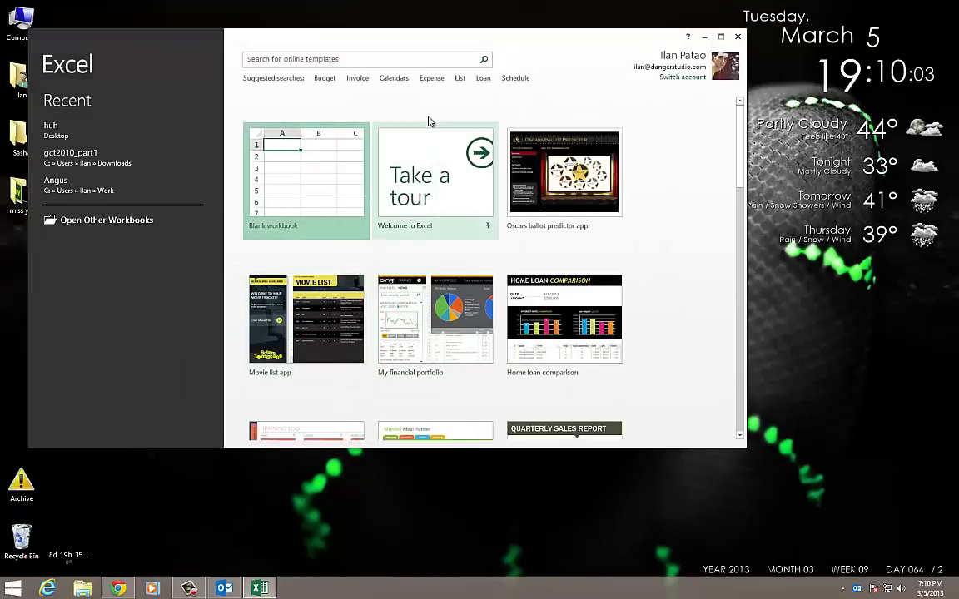
pyautogui.click(224, 589)
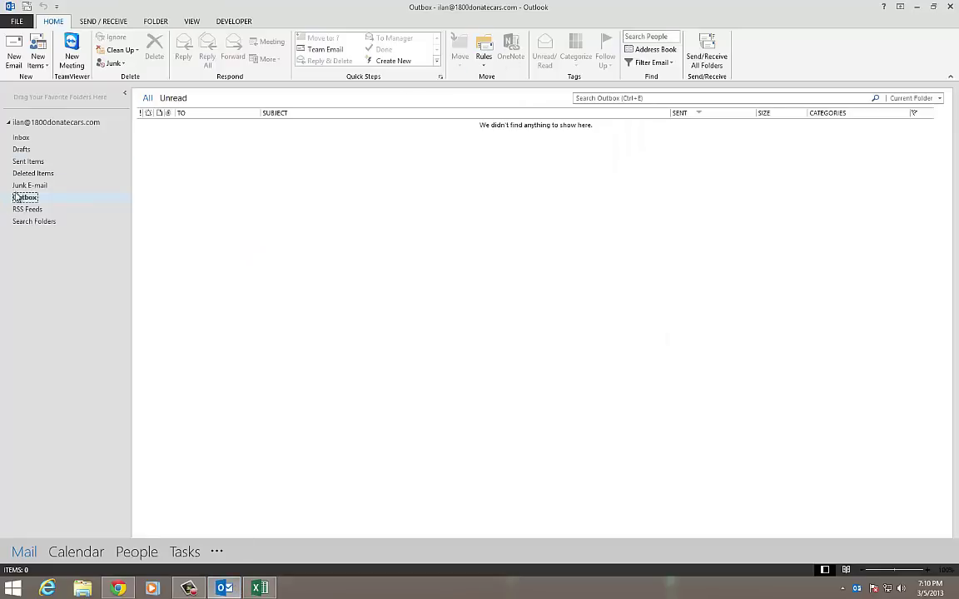
pyautogui.click(917, 6)
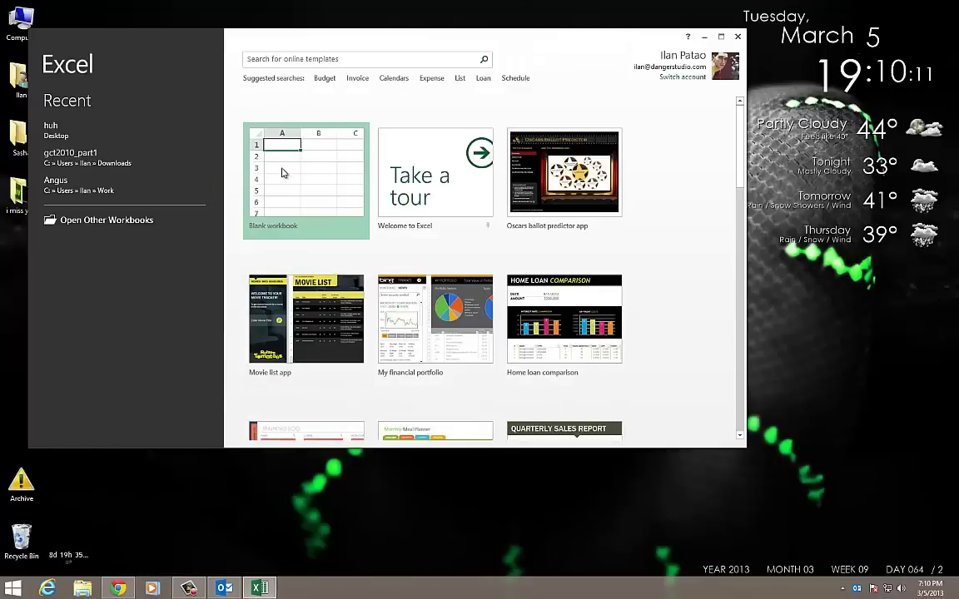
pyautogui.click(255, 153)
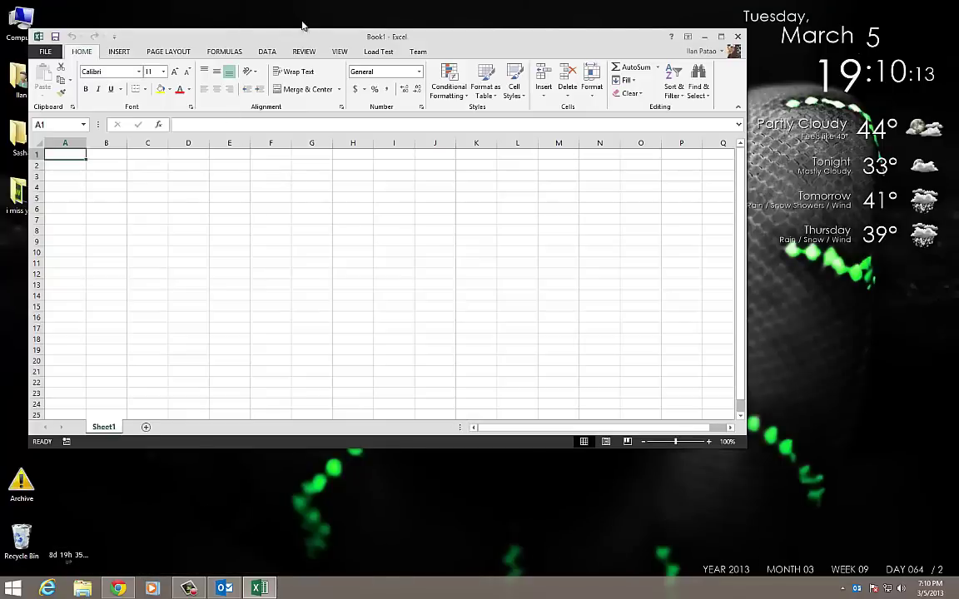
pyautogui.moveTo(300, 37); pyautogui.dragTo(413, 82)
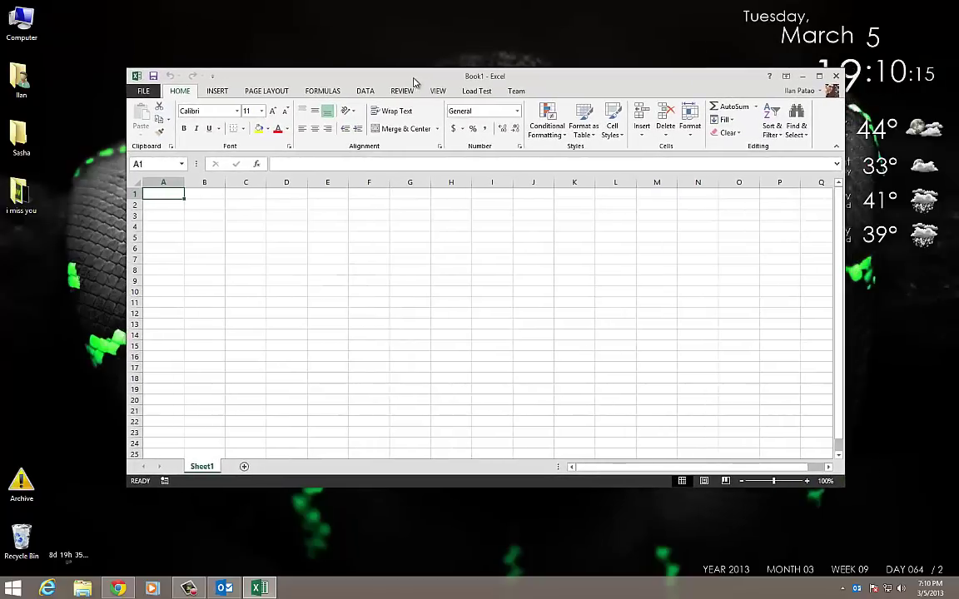
# Enter the headers First Name, Last Name and Stuff in A1:C1
pyautogui.write('First Name')
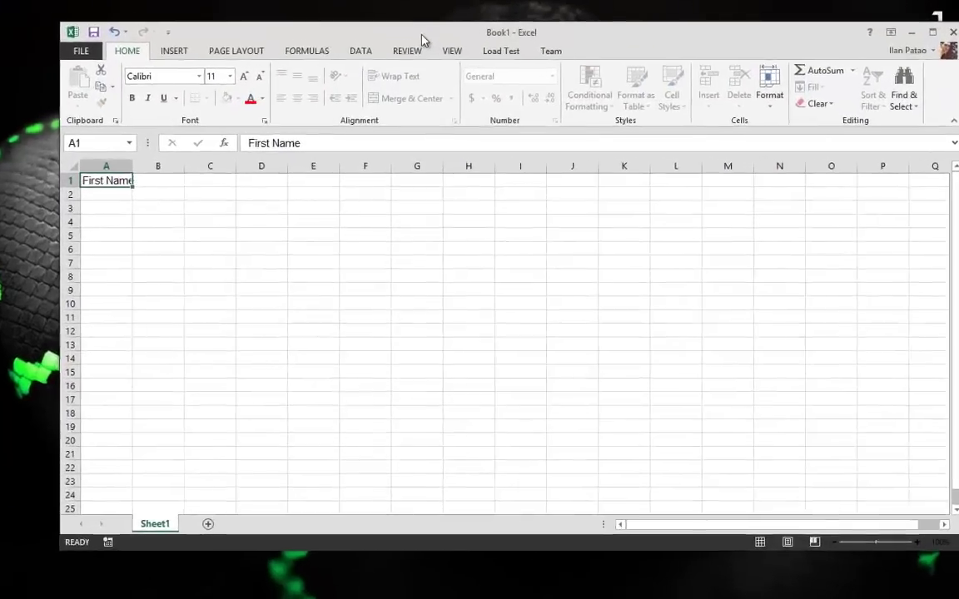
pyautogui.press('Tab')
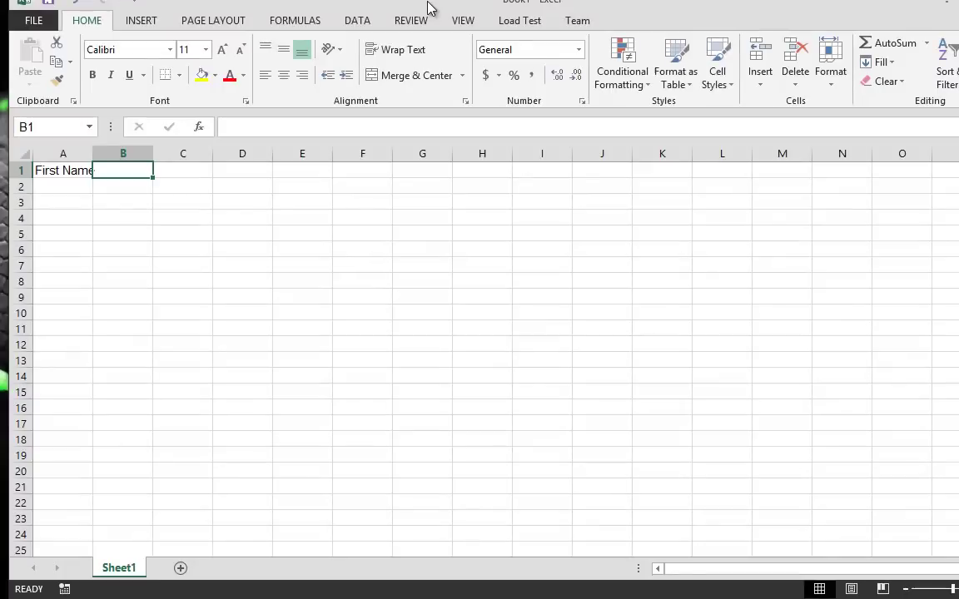
pyautogui.write('Last Name')
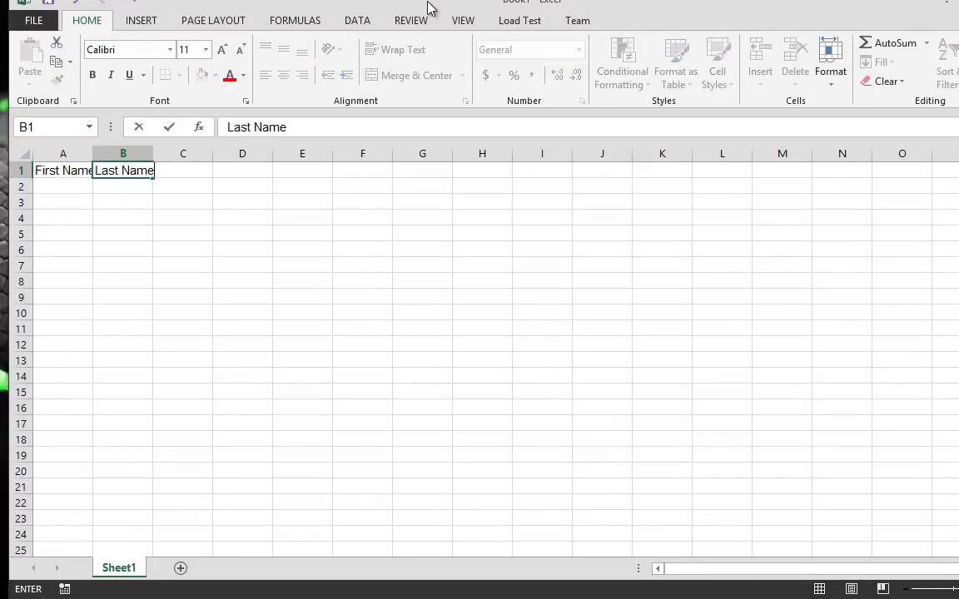
pyautogui.press('Tab')
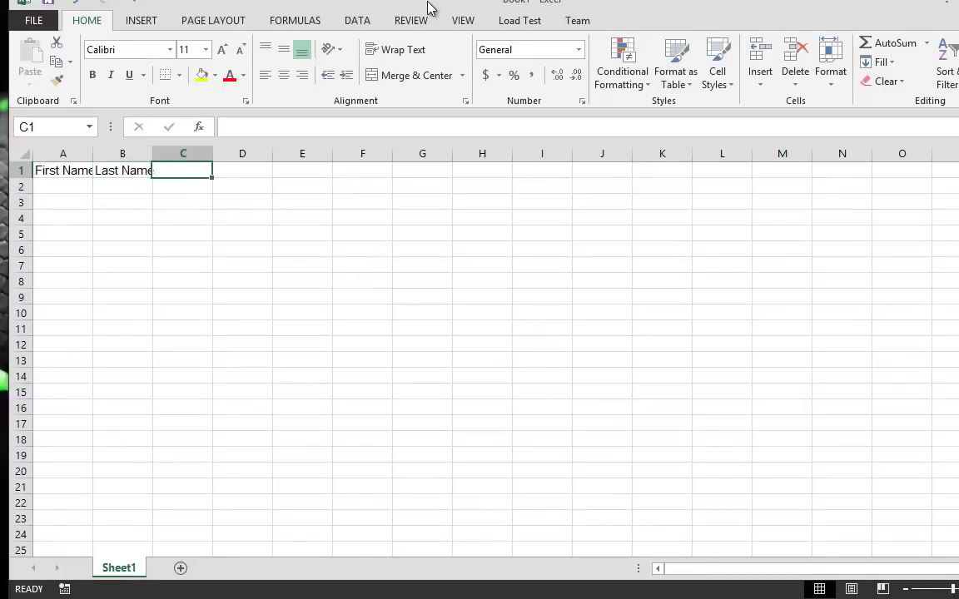
pyautogui.write('Stuff')
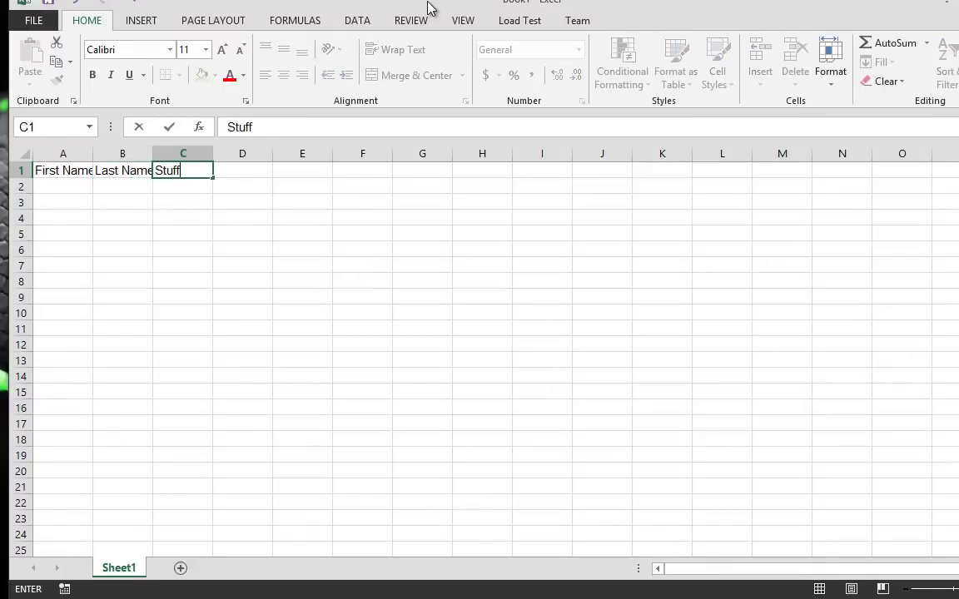
pyautogui.press('Tab')
# Finish the E-mail header in D1 and auto-fit columns A through F
pyautogui.write('E-mai')
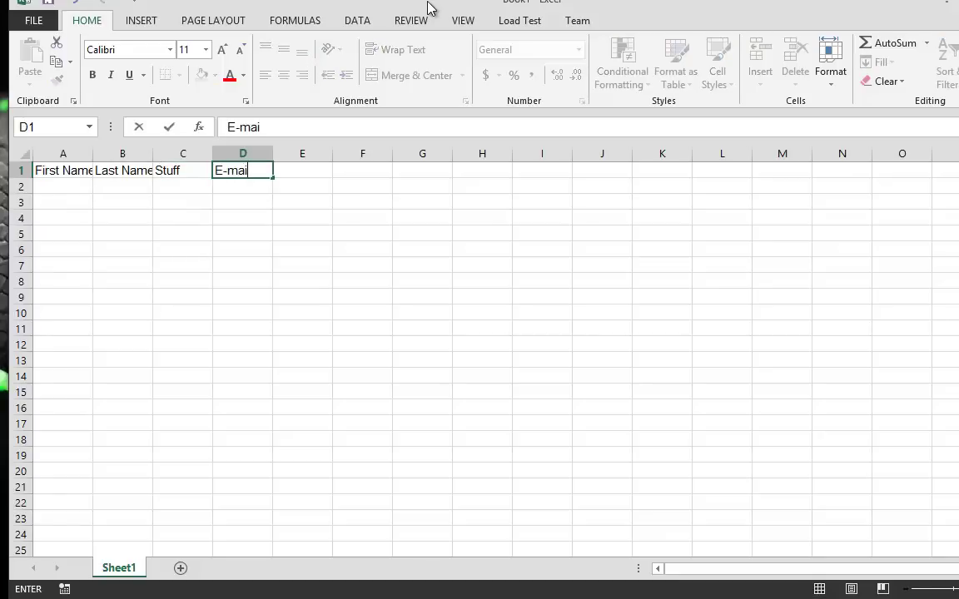
pyautogui.click(257, 364)
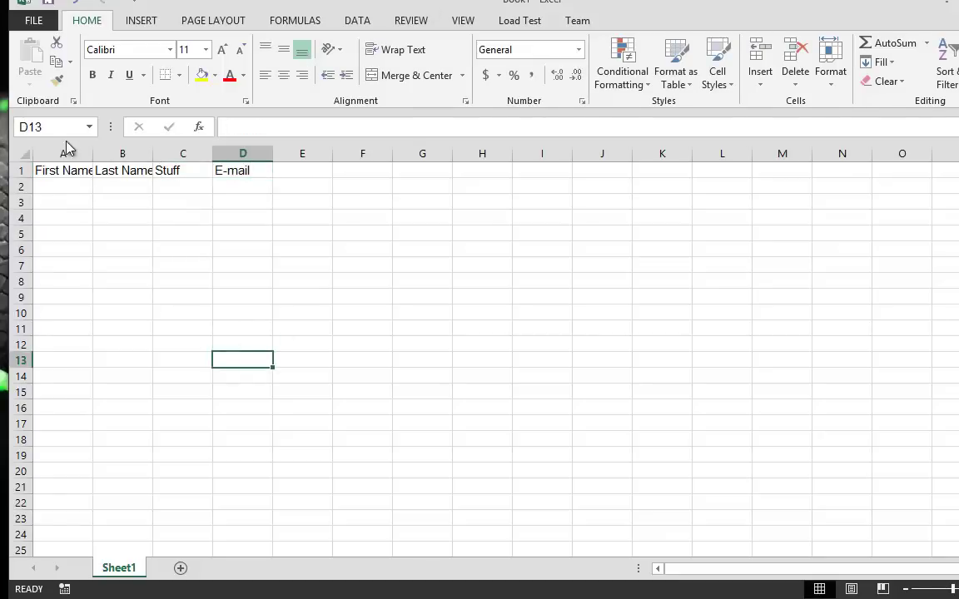
pyautogui.moveTo(55, 153); pyautogui.dragTo(366, 155)
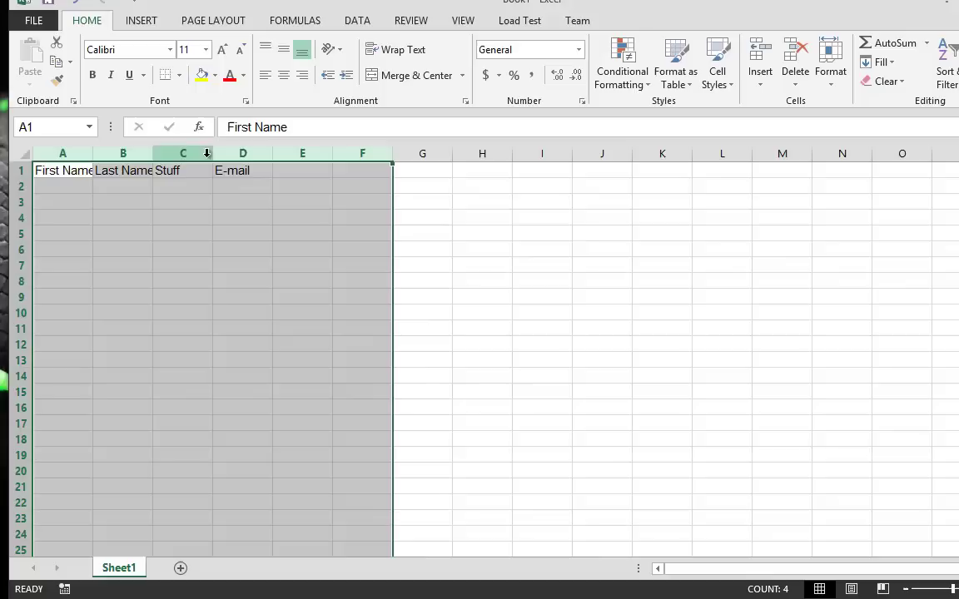
pyautogui.doubleClick(213, 154)
pyautogui.click(223, 356)
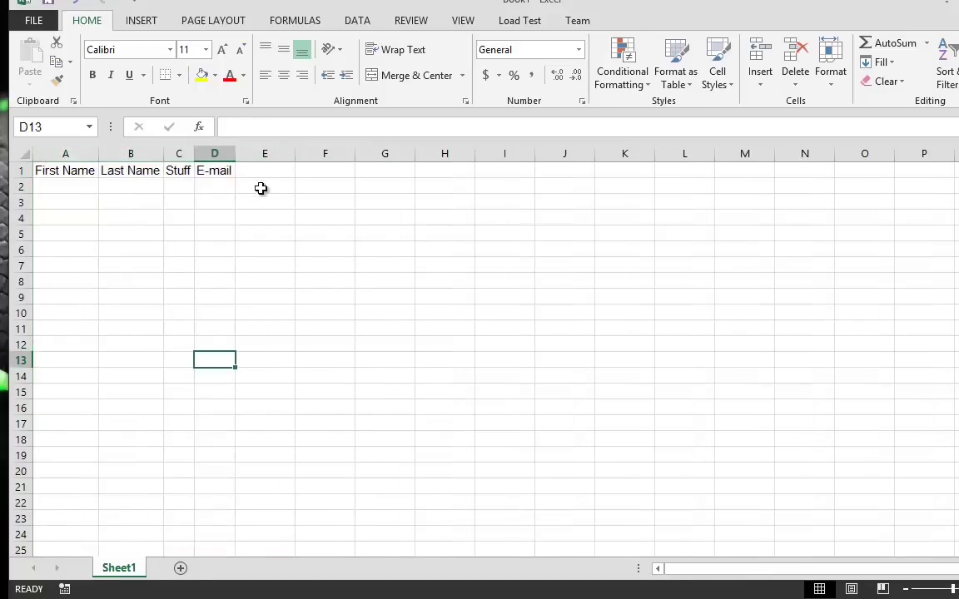
pyautogui.press('Right')
pyautogui.press('Right')
pyautogui.press('Right')
pyautogui.press('Right')
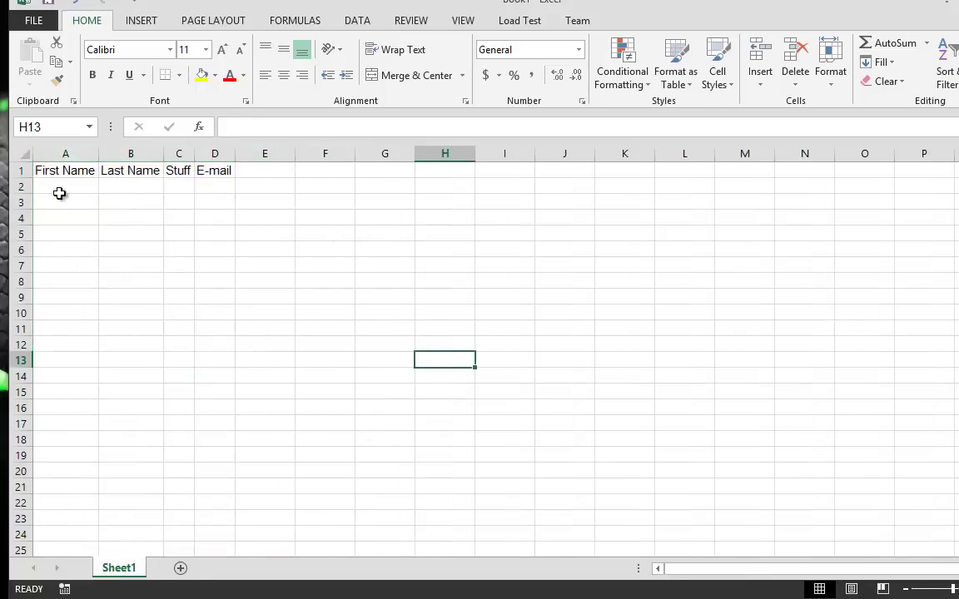
pyautogui.moveTo(61, 171); pyautogui.dragTo(218, 171)
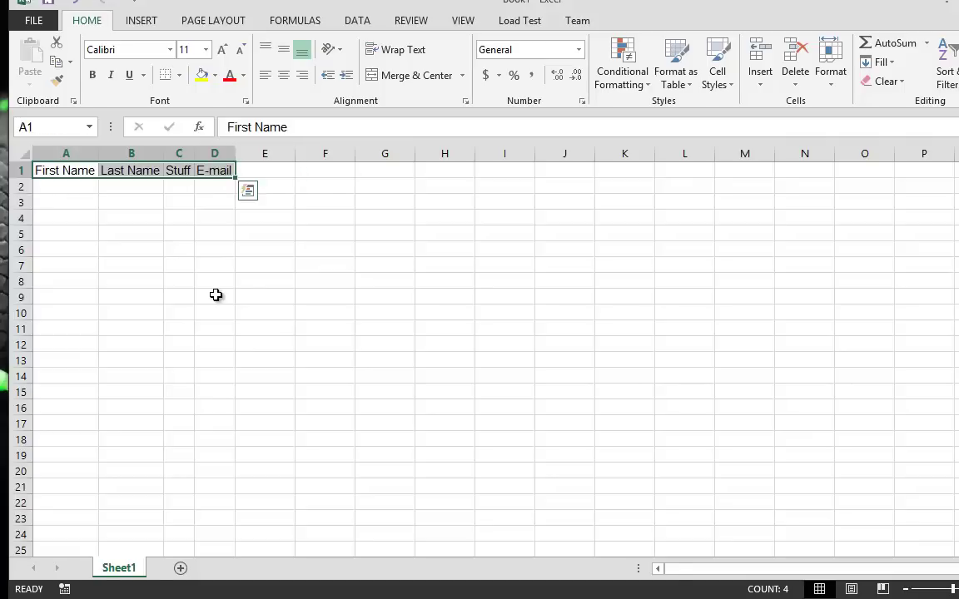
pyautogui.click(215, 297)
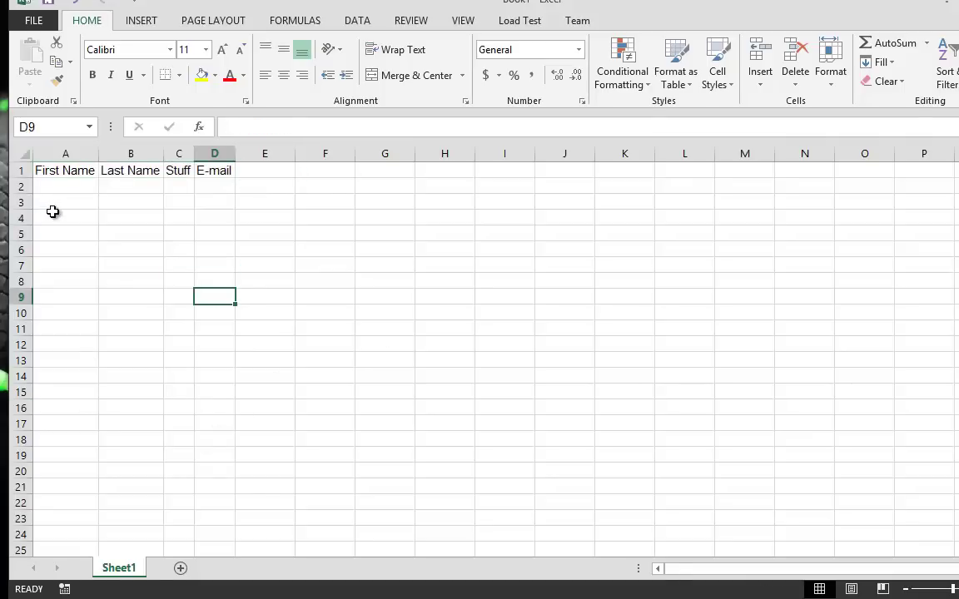
# Enter nine first names down cells A2 through A10
pyautogui.click(62, 187)
pyautogui.write('John')
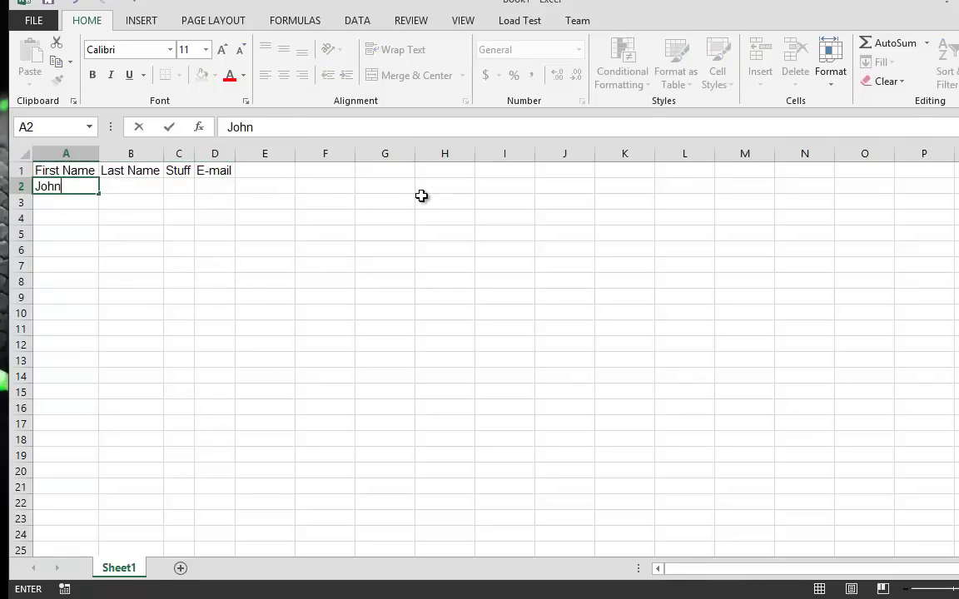
pyautogui.press('Return')
pyautogui.write('Jane')
pyautogui.press('Return')
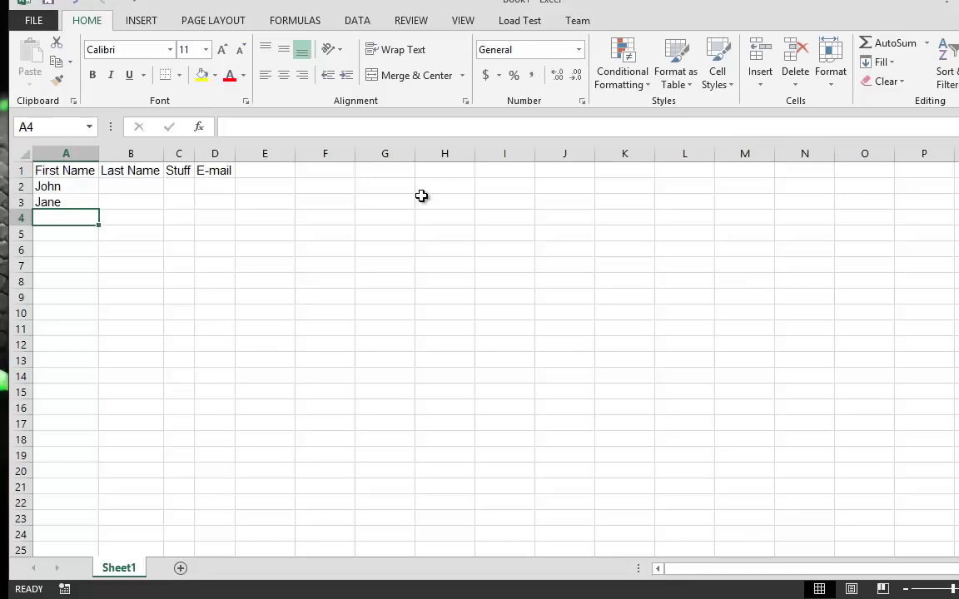
pyautogui.write('Brian')
pyautogui.press('Return')
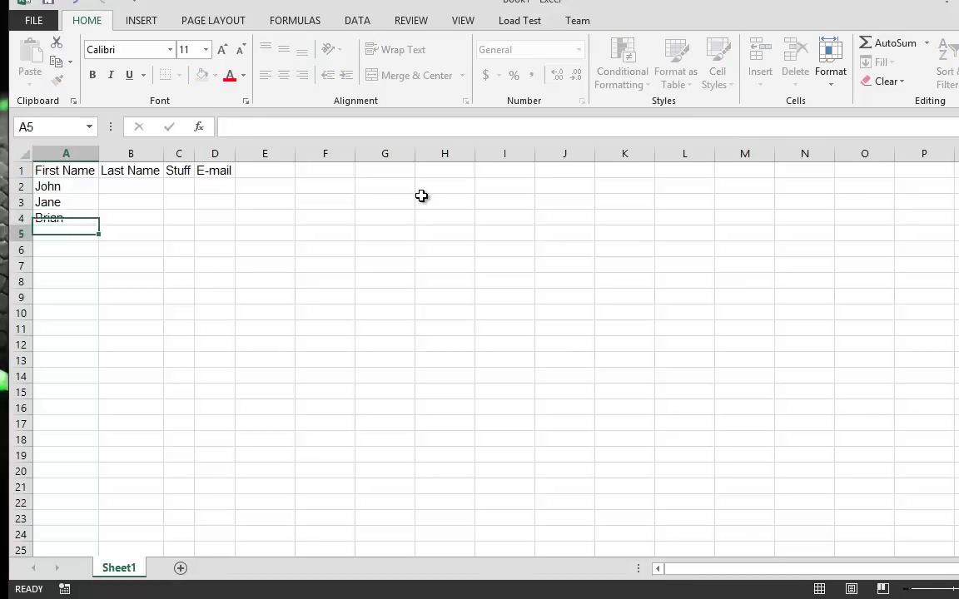
pyautogui.write('Adam')
pyautogui.press('Return')
pyautogui.write('Jacob')
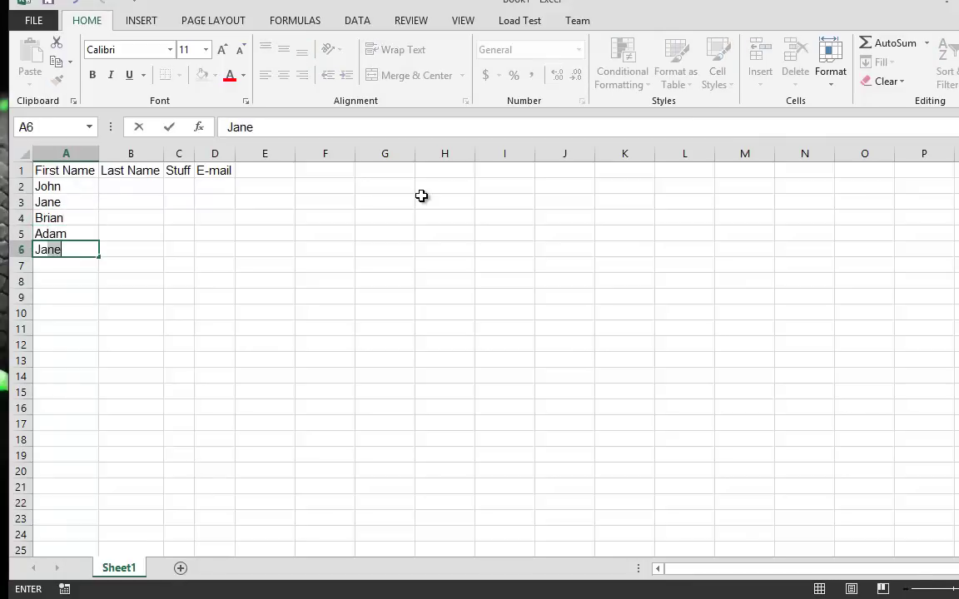
pyautogui.press('Return')
pyautogui.write('Anna')
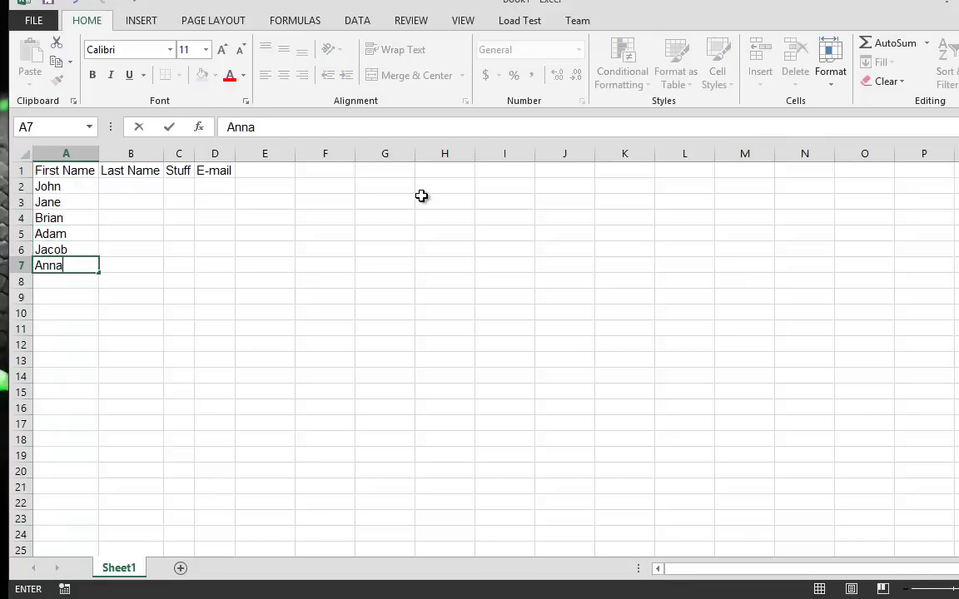
pyautogui.press('Return')
pyautogui.write('Sasha')
pyautogui.press('Return')
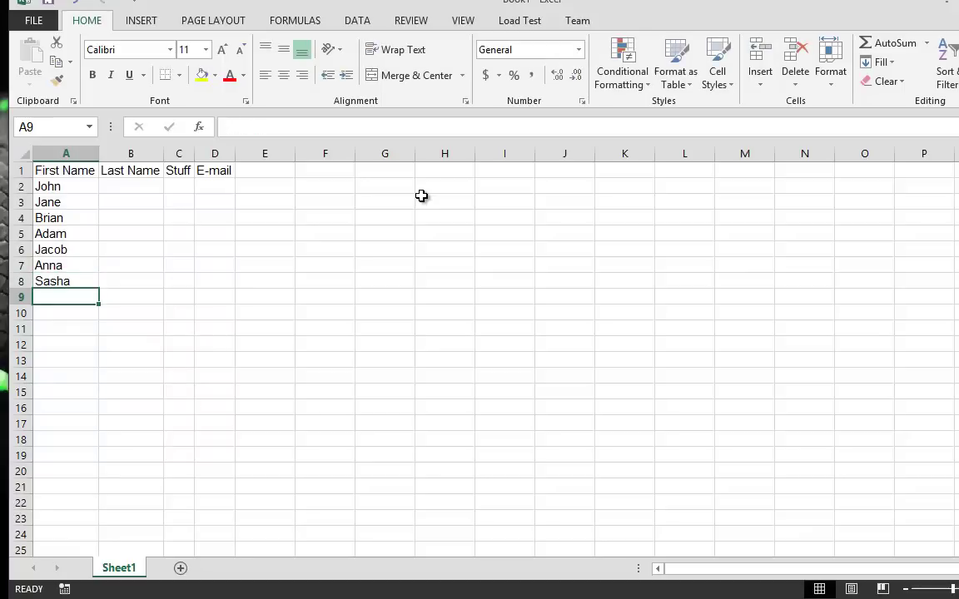
pyautogui.write('Michael')
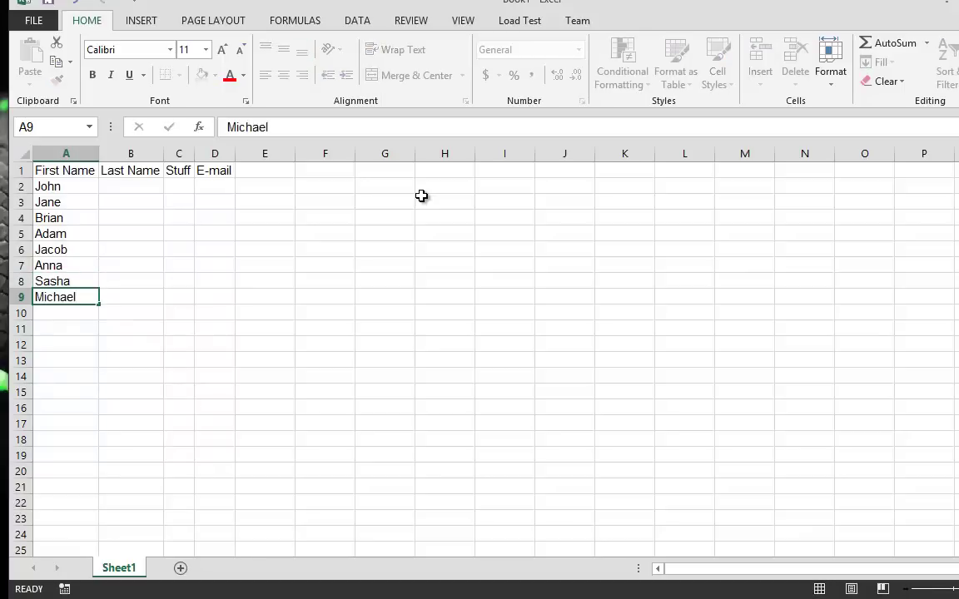
pyautogui.press('Return')
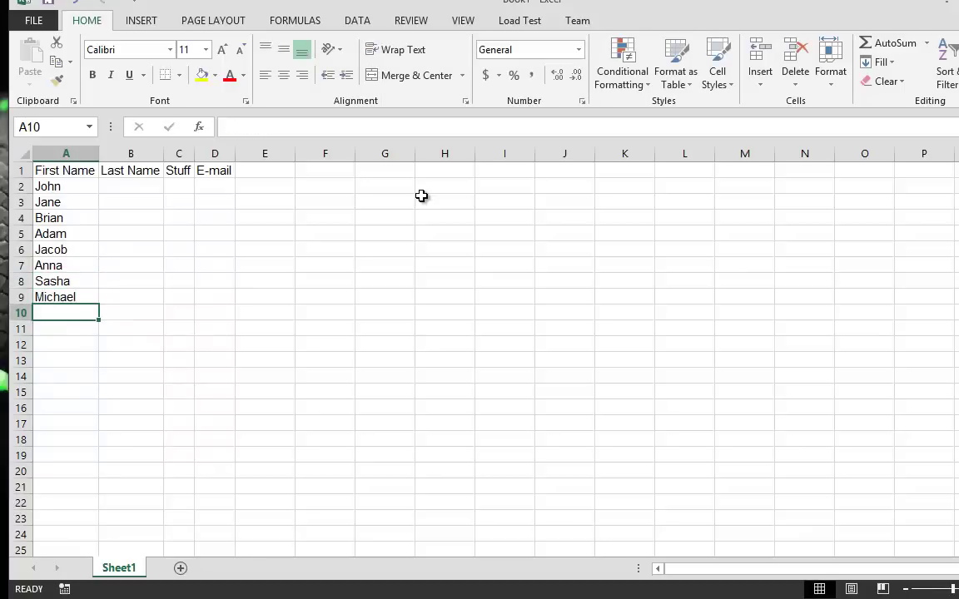
pyautogui.write('Spen')
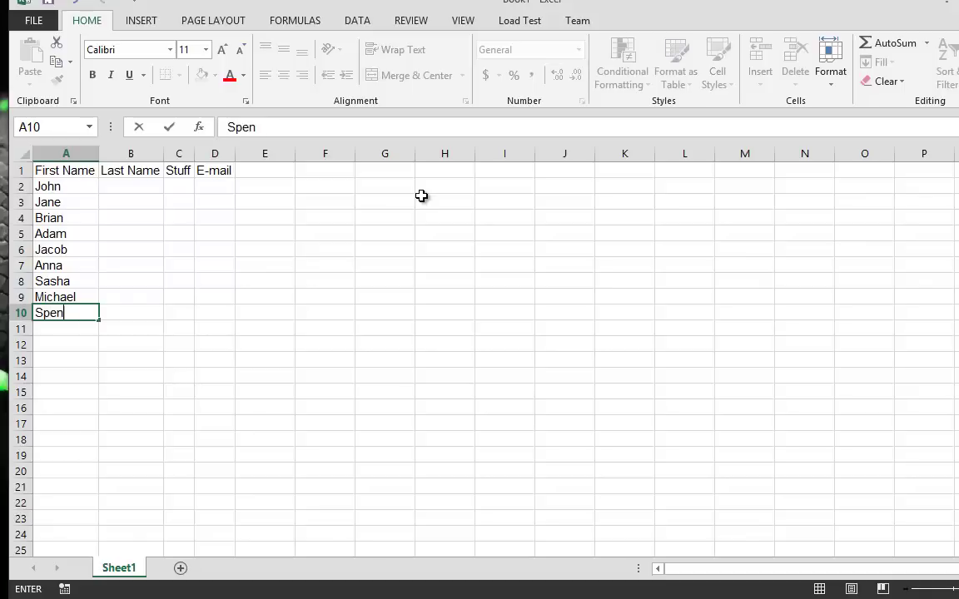
pyautogui.write(' ee')
pyautogui.click(214, 202)
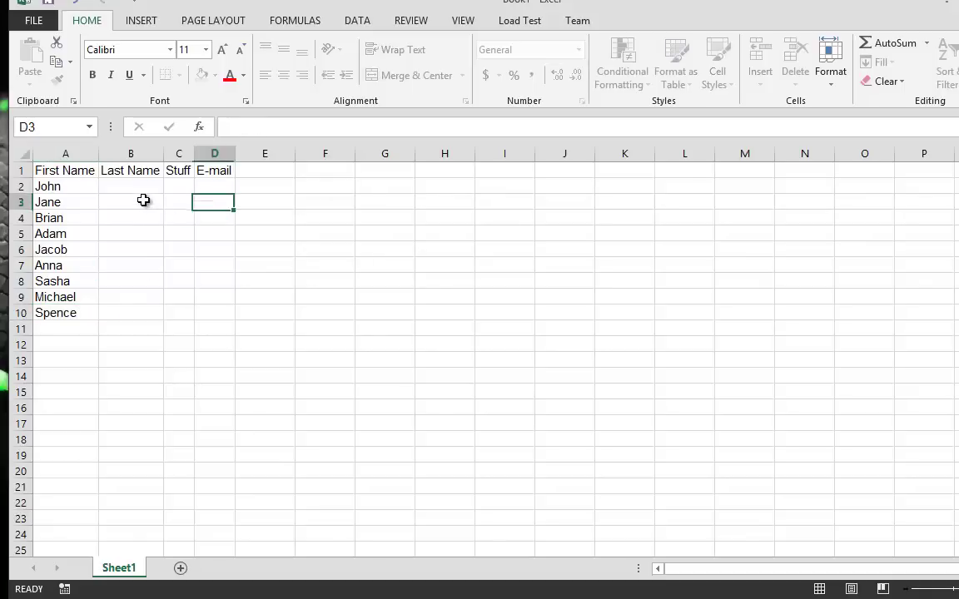
# Enter surnames for rows 2 through 9 in the Last Name column
pyautogui.click(135, 186)
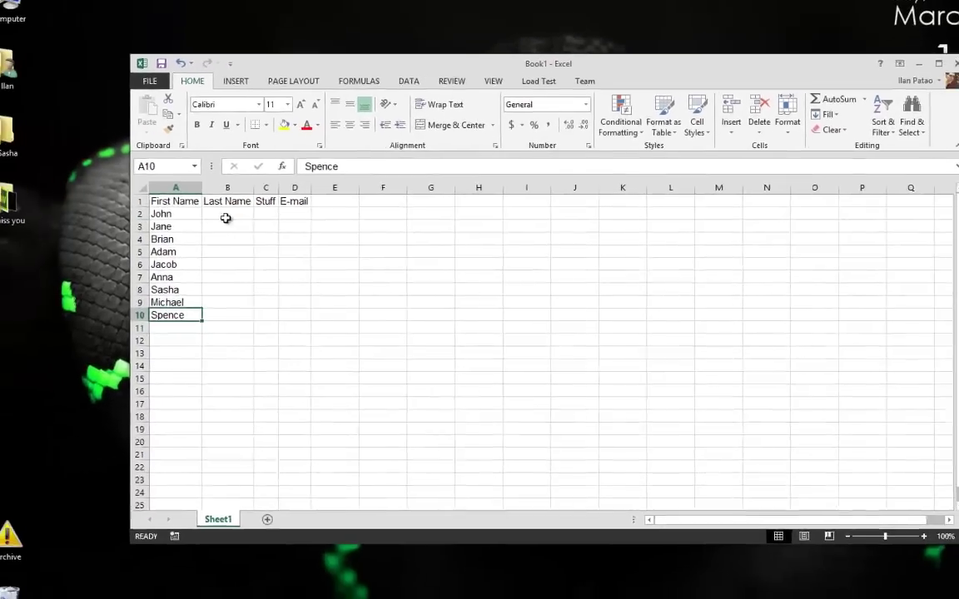
pyautogui.click(226, 218)
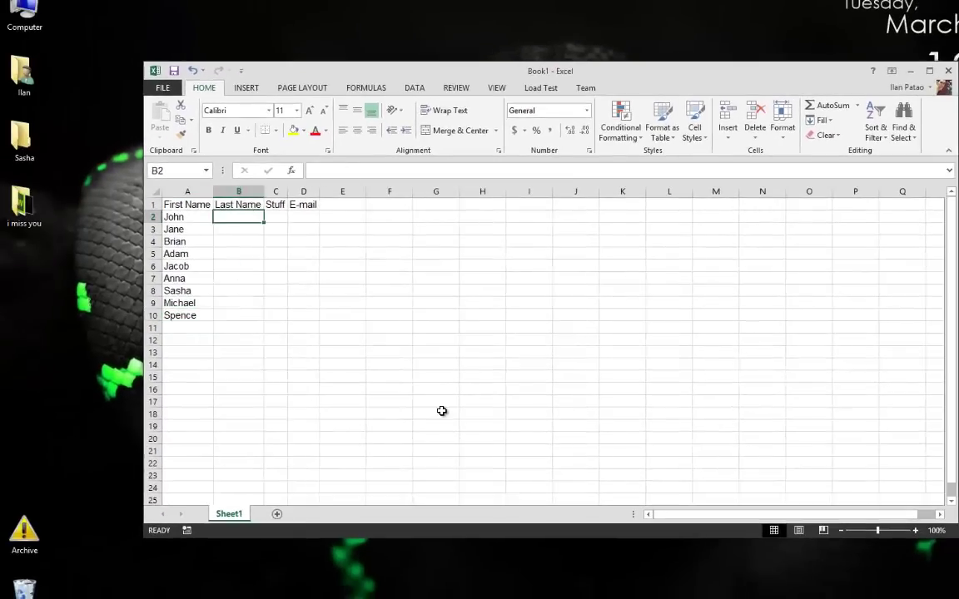
pyautogui.write('Smith')
pyautogui.press('Return')
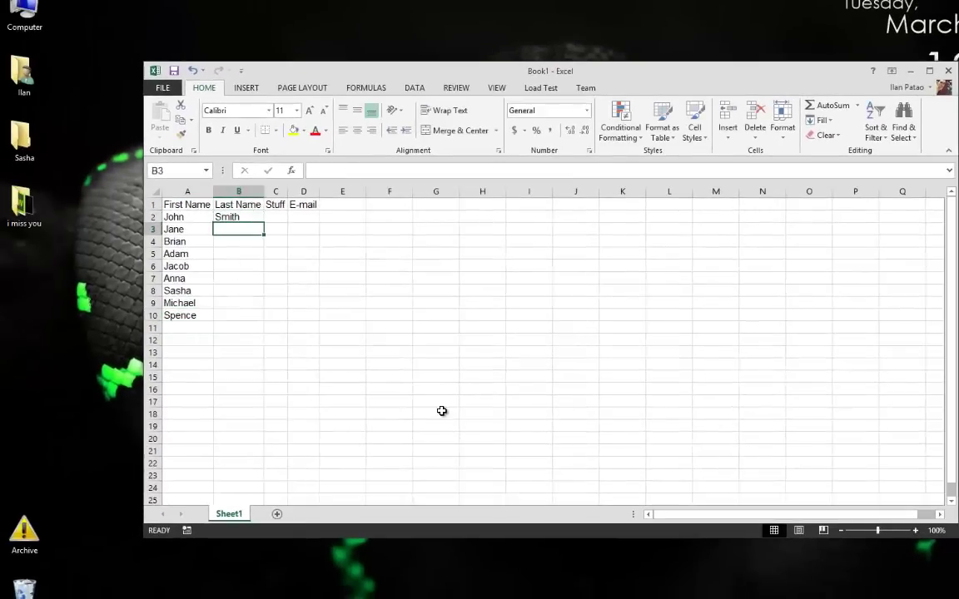
pyautogui.press('Return')
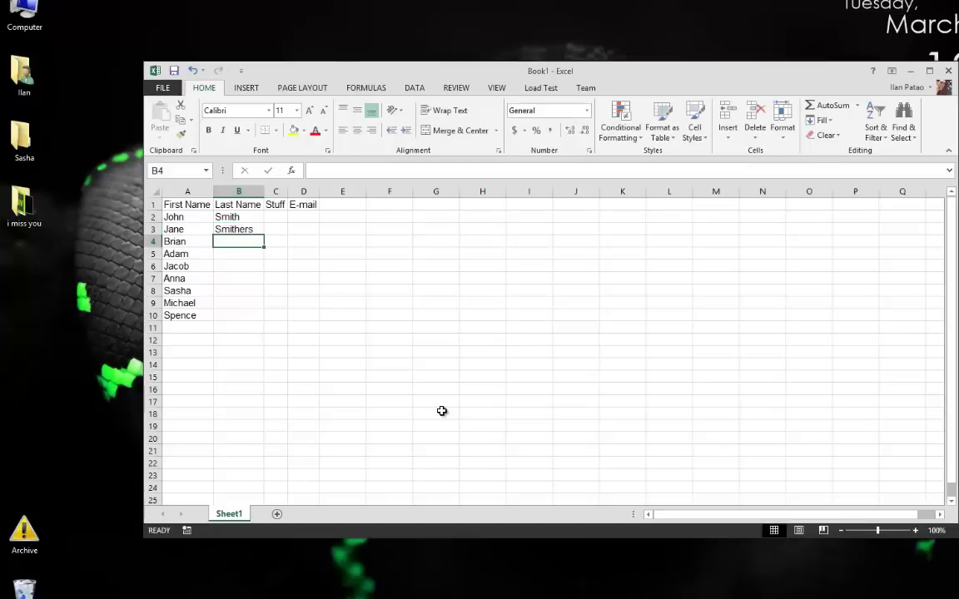
pyautogui.write('Adam')
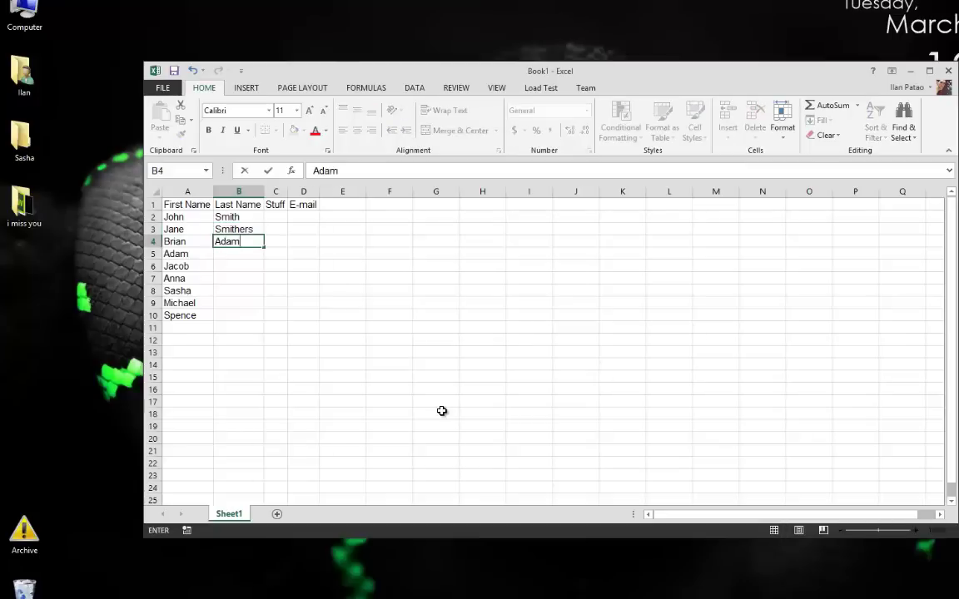
pyautogui.write('s')
pyautogui.press('Return')
pyautogui.write('Eve')
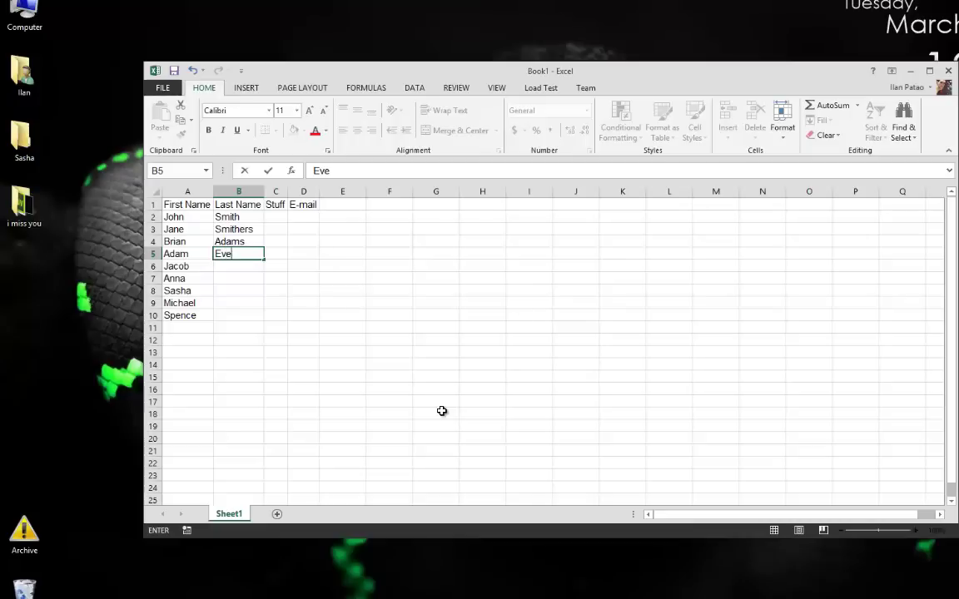
pyautogui.press('Return')
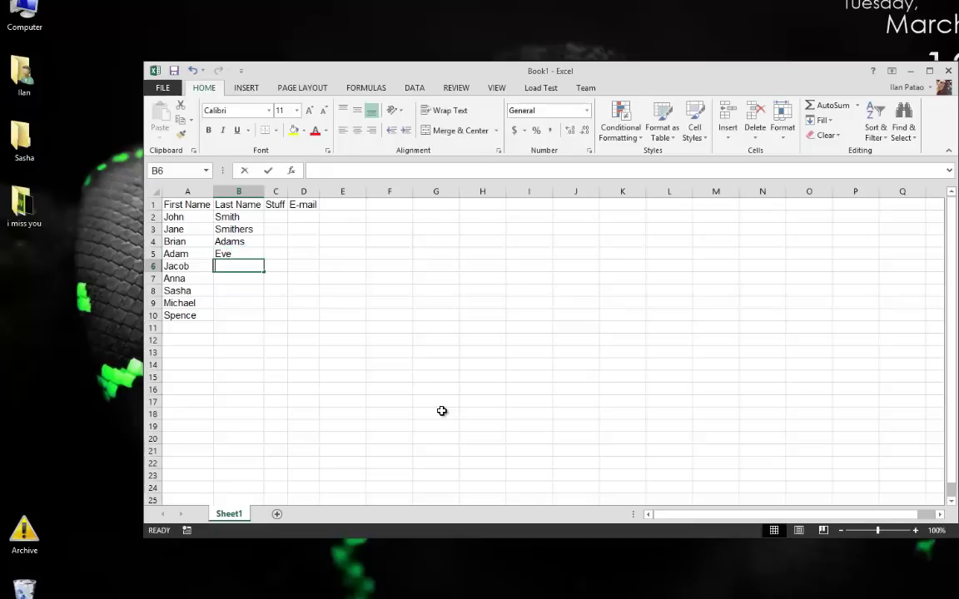
pyautogui.press('Return')
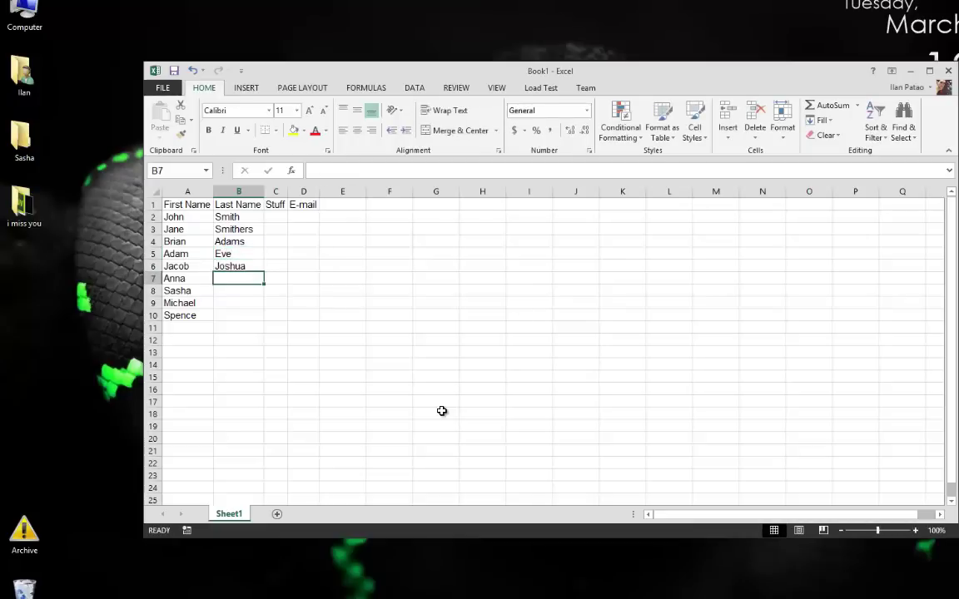
pyautogui.write('Blah Blah')
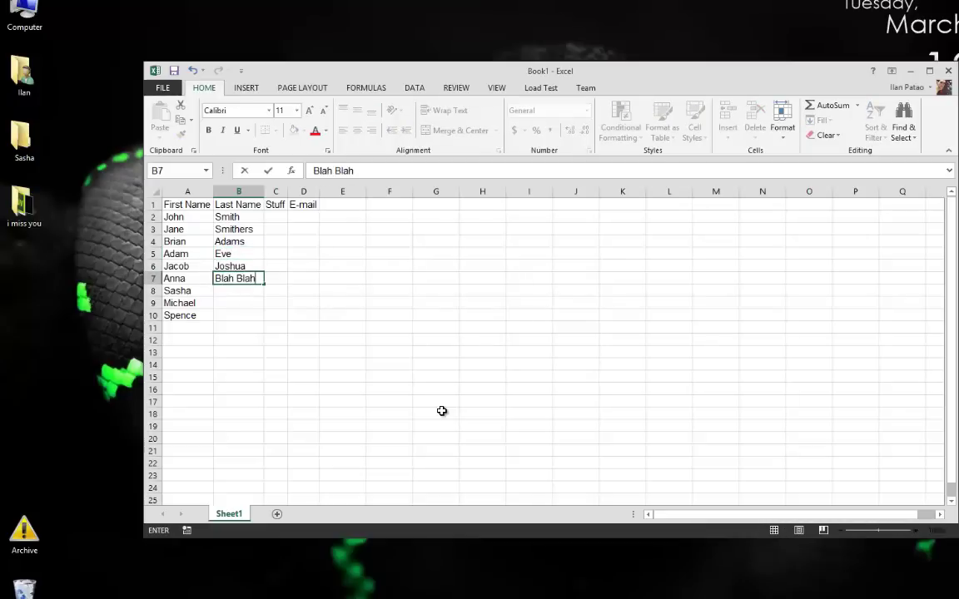
pyautogui.press('Return')
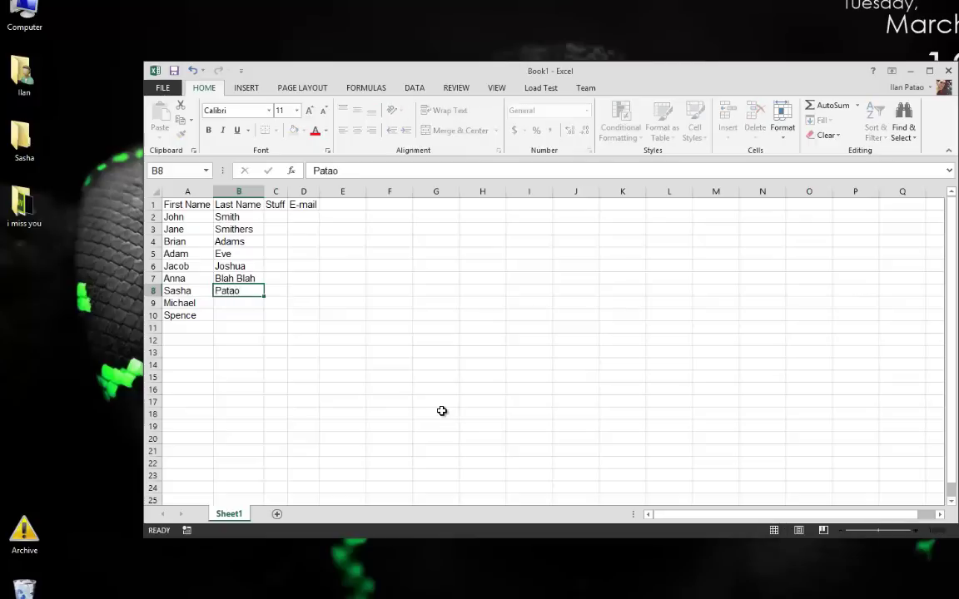
pyautogui.press('Return')
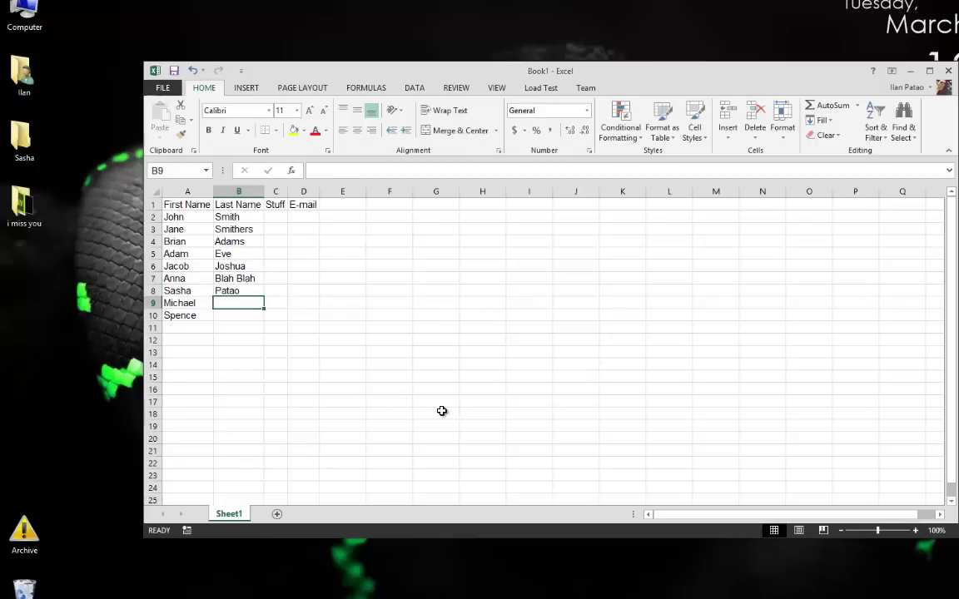
pyautogui.write('Jorda')
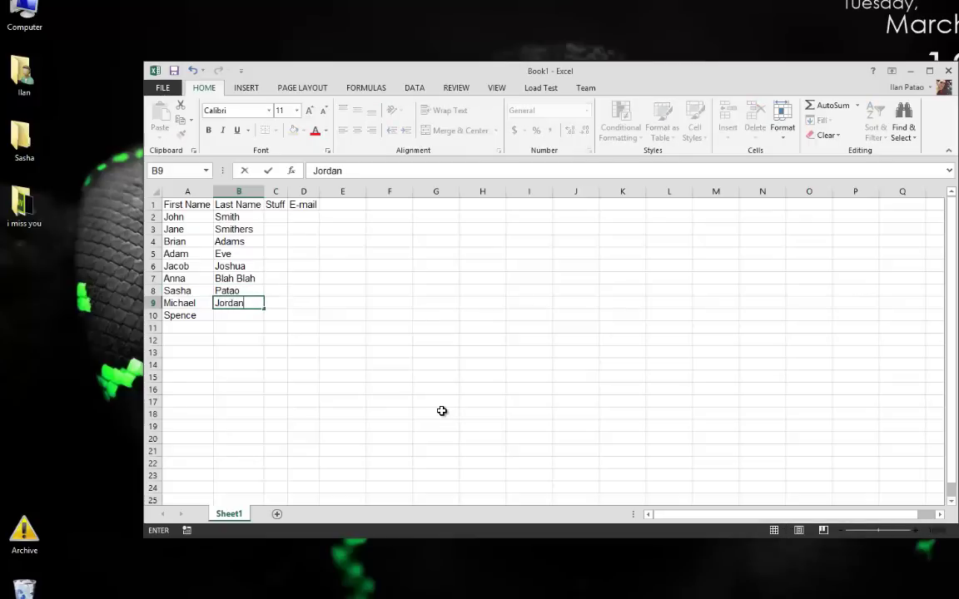
pyautogui.write('n')
pyautogui.press('Return')
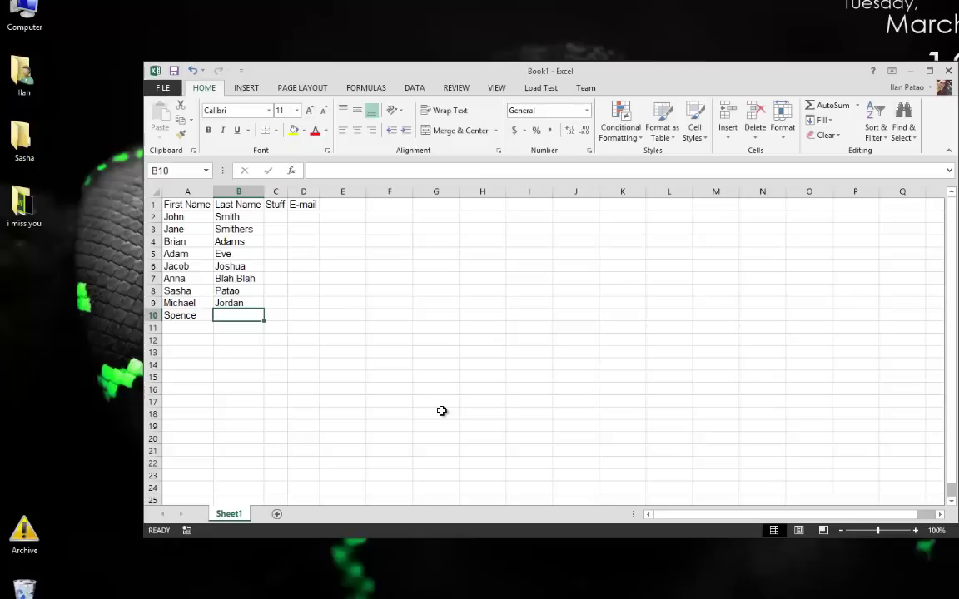
# Correct row 10's first name and fix the capitalisation of its surname
pyautogui.press('Left')
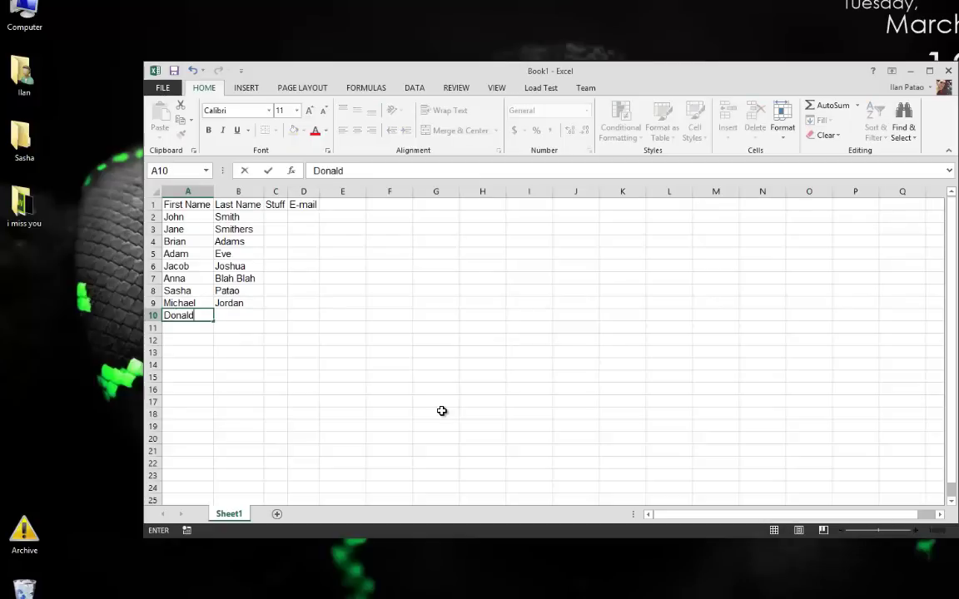
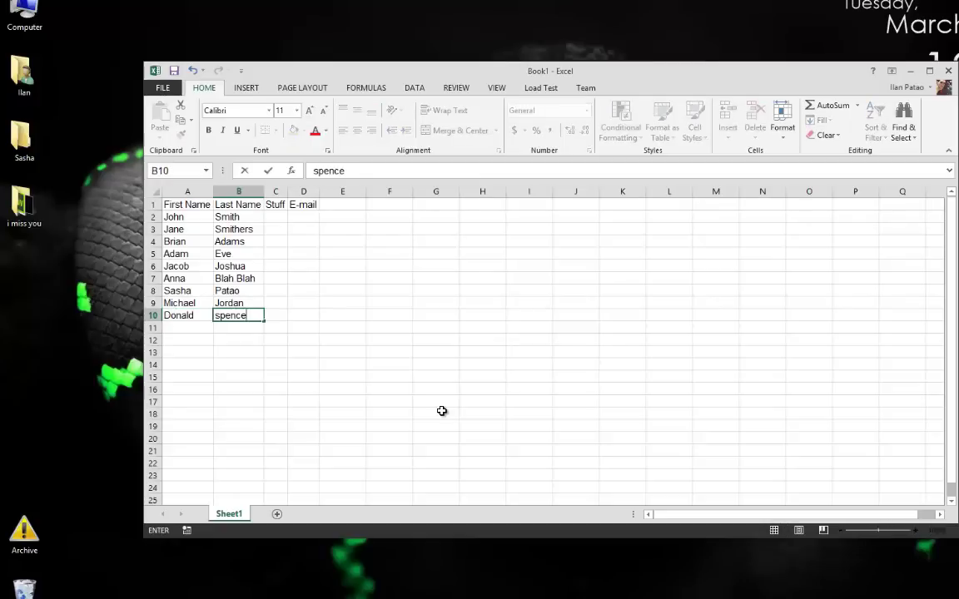
pyautogui.click(220, 316)
pyautogui.press('BackSpace')
# Fill Stuff cells C2:C10 with 'Yo!' and widen the E-mail column D
pyautogui.write('S')
pyautogui.click(233, 364)
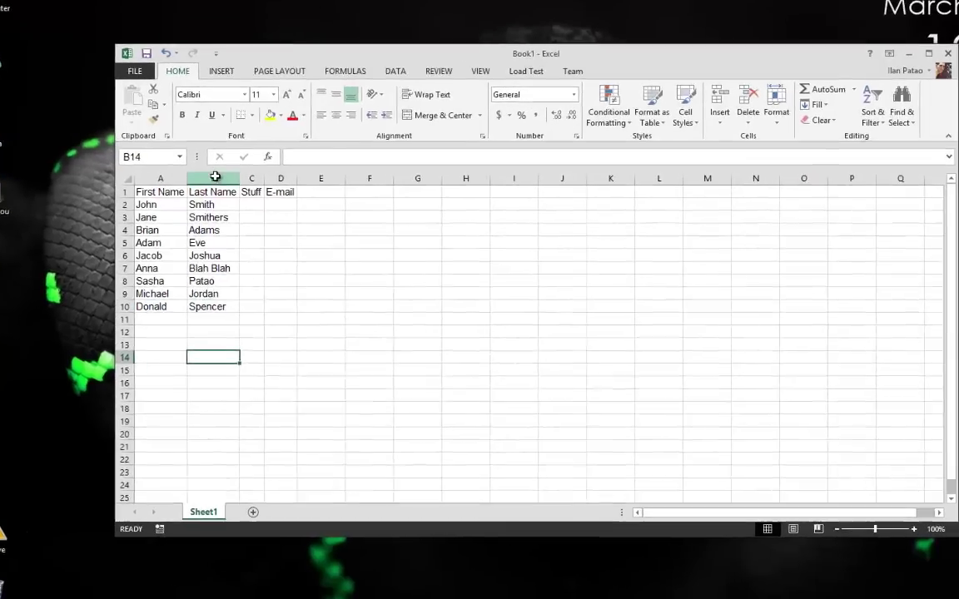
pyautogui.moveTo(215, 176); pyautogui.dragTo(133, 180)
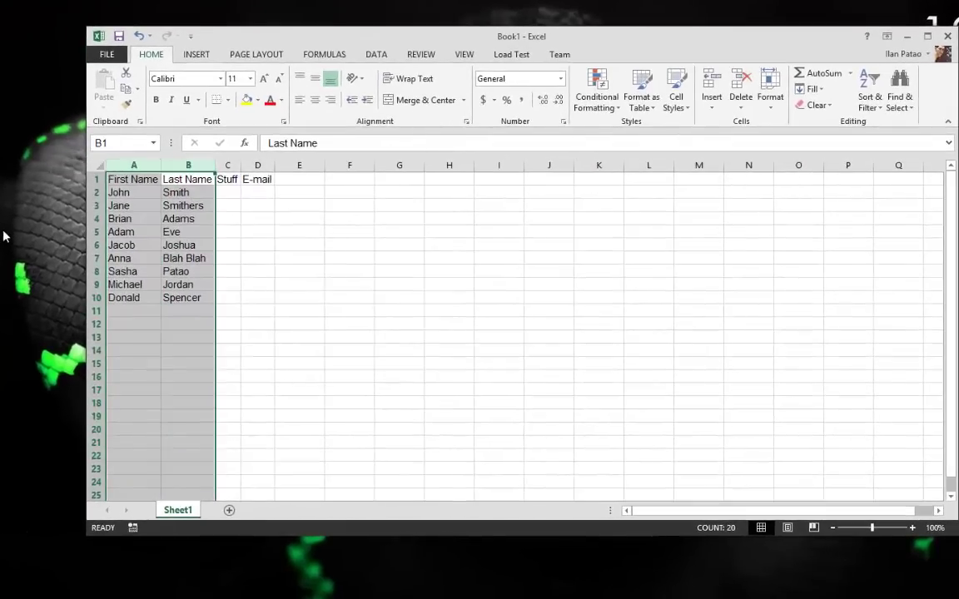
pyautogui.click(229, 193)
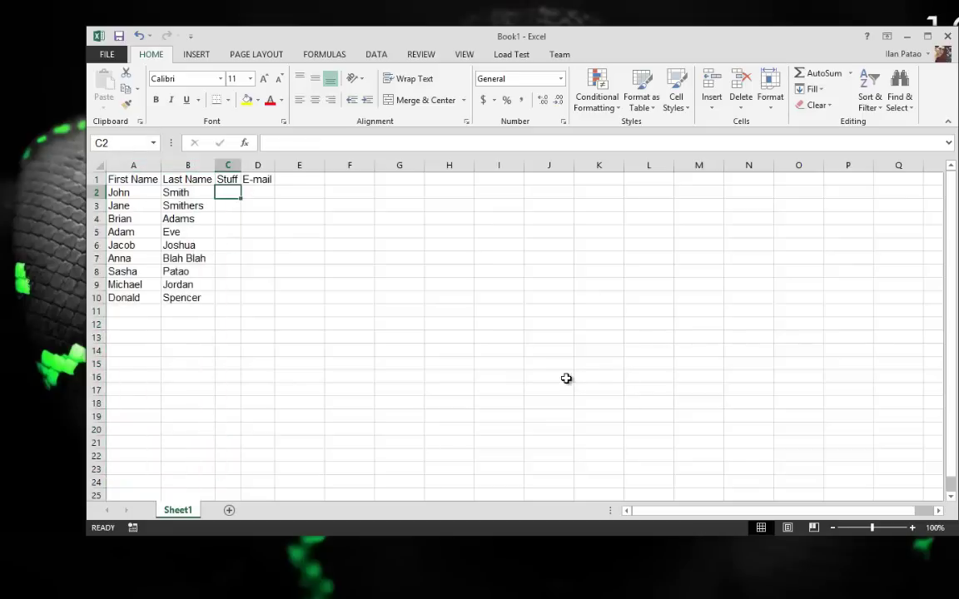
pyautogui.write('Yo!')
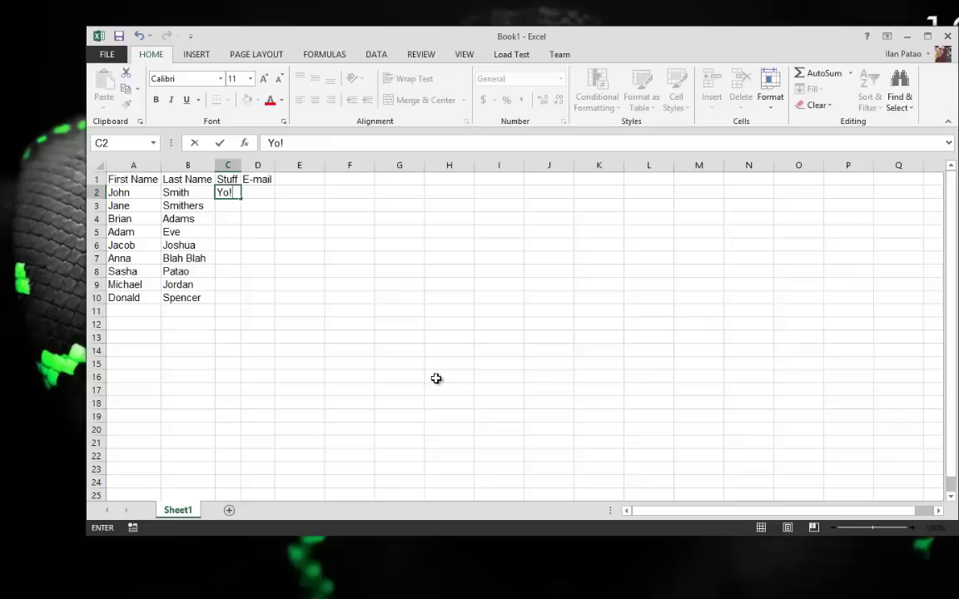
pyautogui.click(437, 379)
pyautogui.click(230, 179)
pyautogui.click(230, 192)
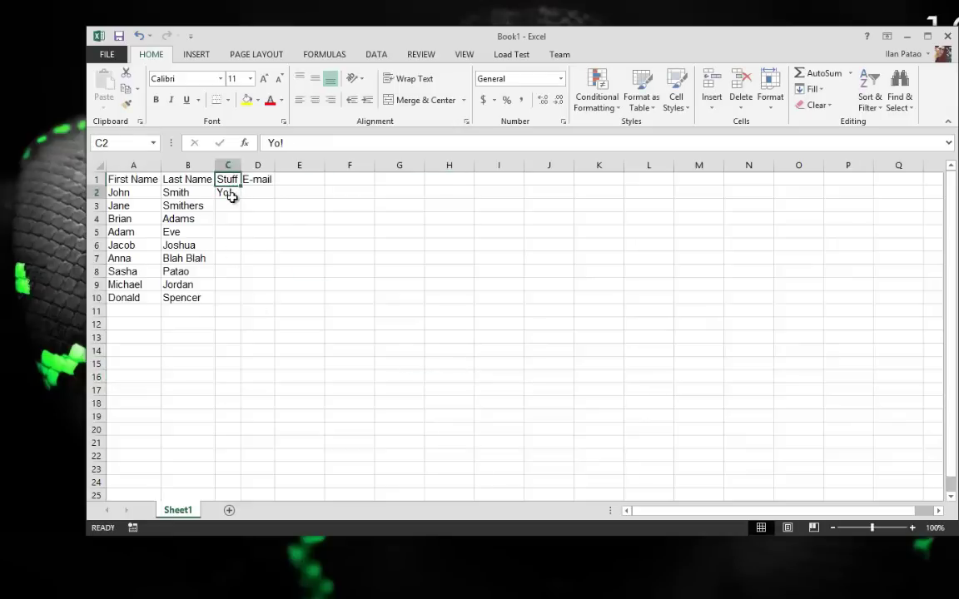
pyautogui.moveTo(241, 199); pyautogui.dragTo(229, 301)
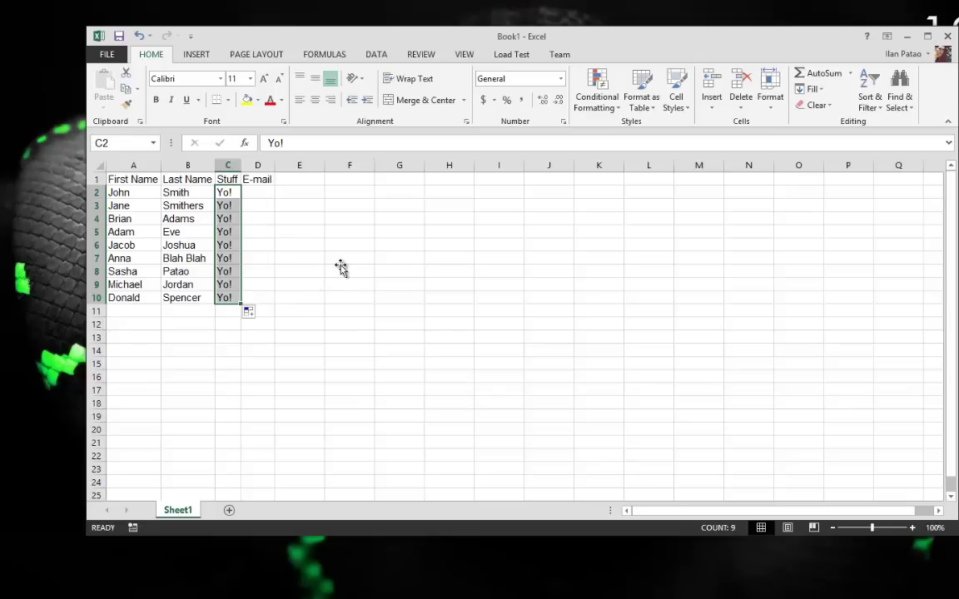
pyautogui.click(339, 268)
pyautogui.moveTo(273, 166); pyautogui.dragTo(315, 166)
pyautogui.click(255, 192)
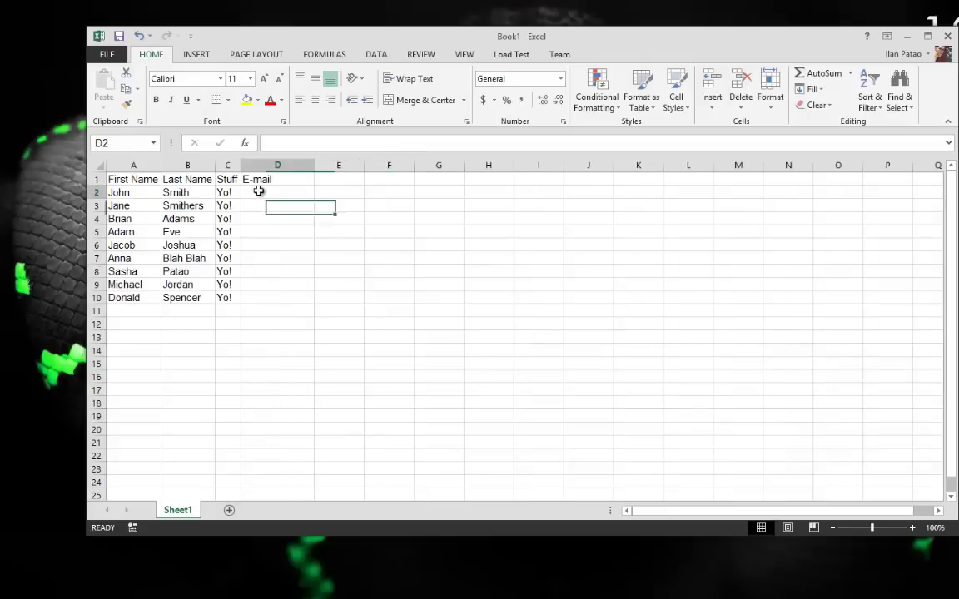
# Enter the first two e-mail addresses in D2:D3, accept Flash Fill for the rest, and widen column D
pyautogui.moveTo(257, 191); pyautogui.dragTo(257, 192)
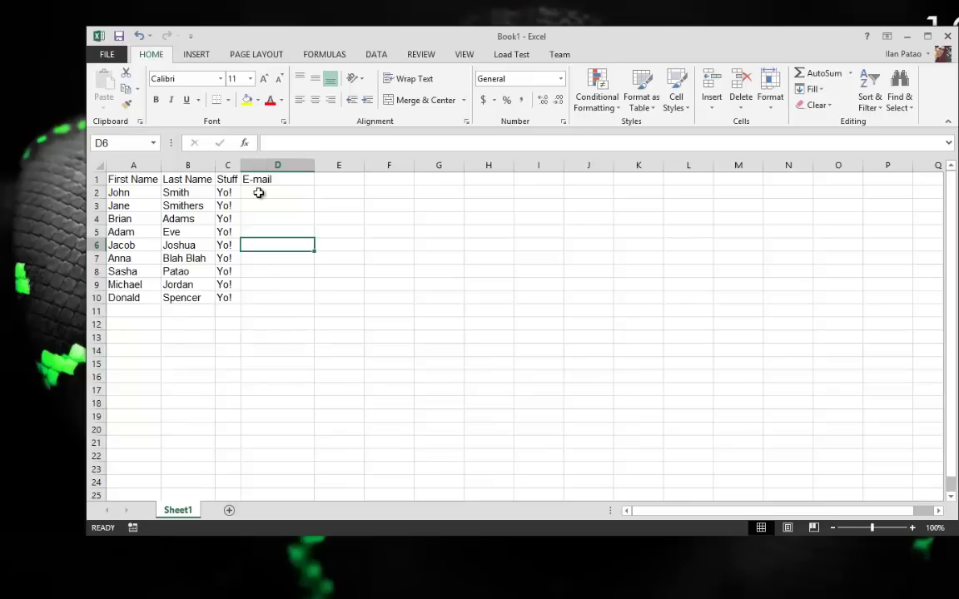
pyautogui.write('john')
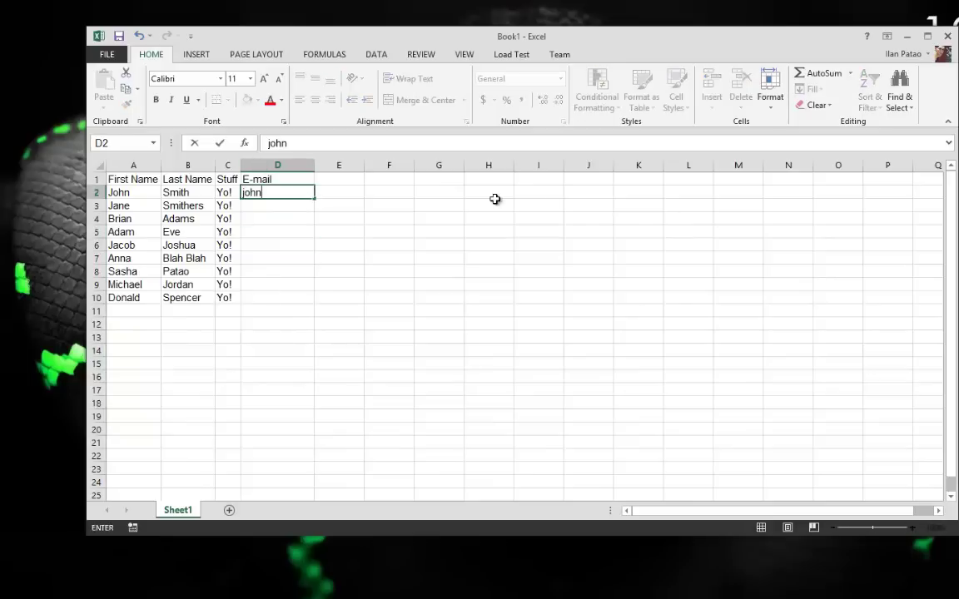
pyautogui.write('@whatev')
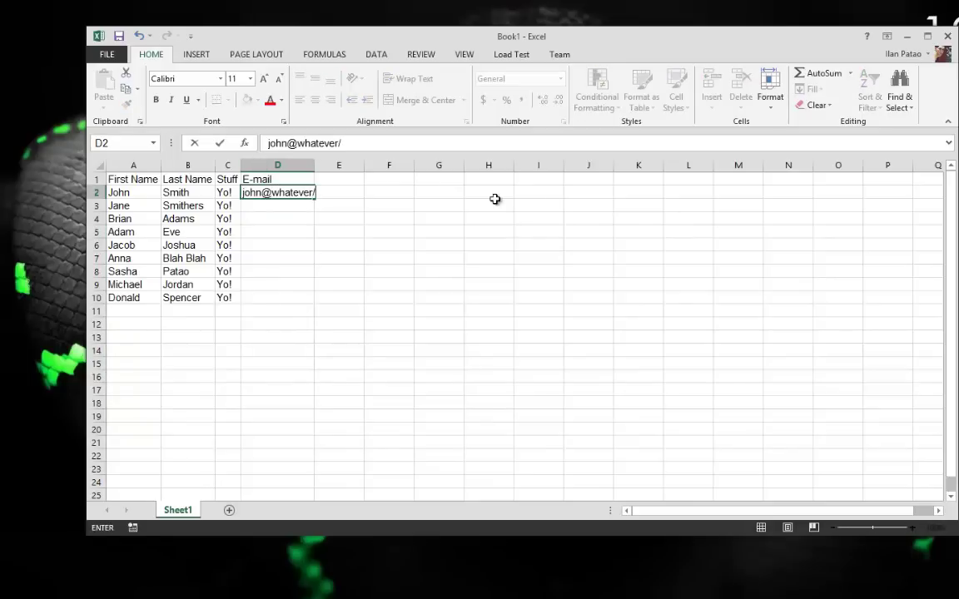
pyautogui.write('er.com')
pyautogui.press('Return')
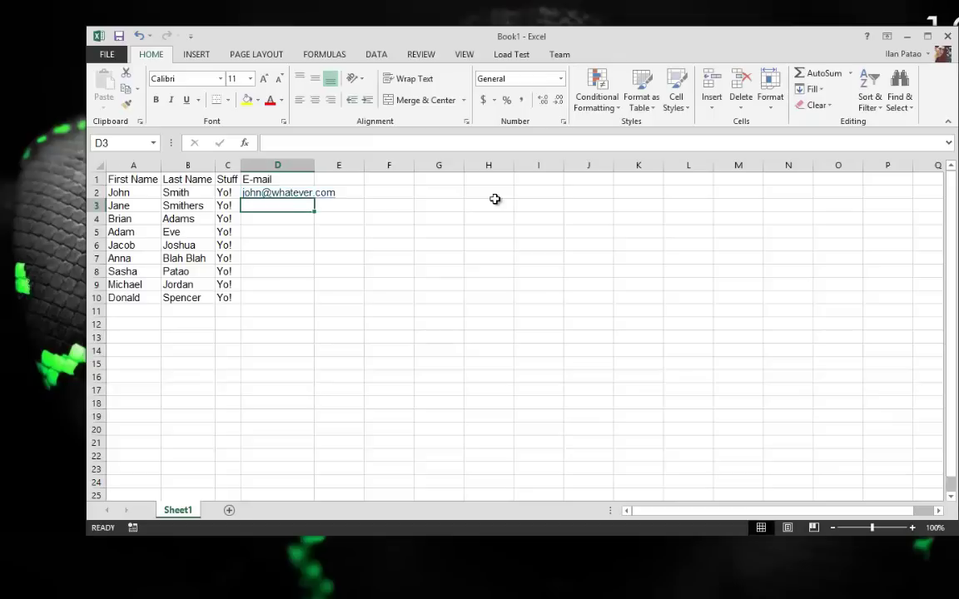
pyautogui.write('Jane@whatever.com')
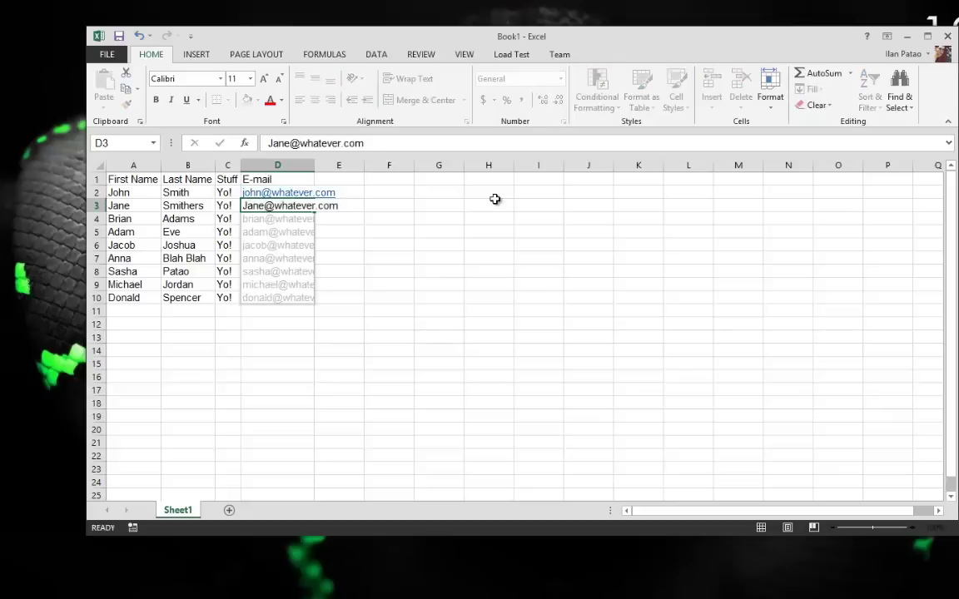
pyautogui.press('Return')
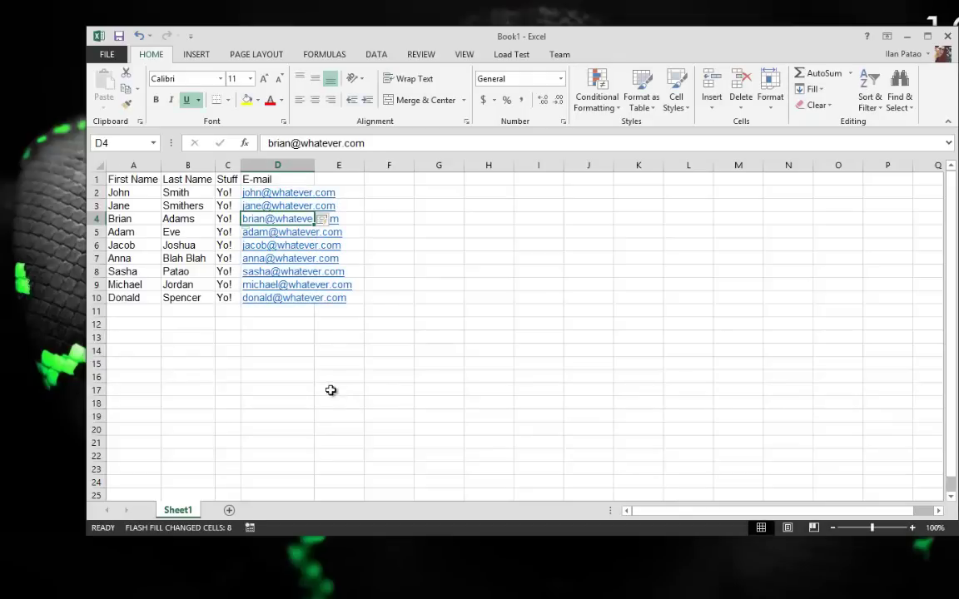
pyautogui.click(332, 390)
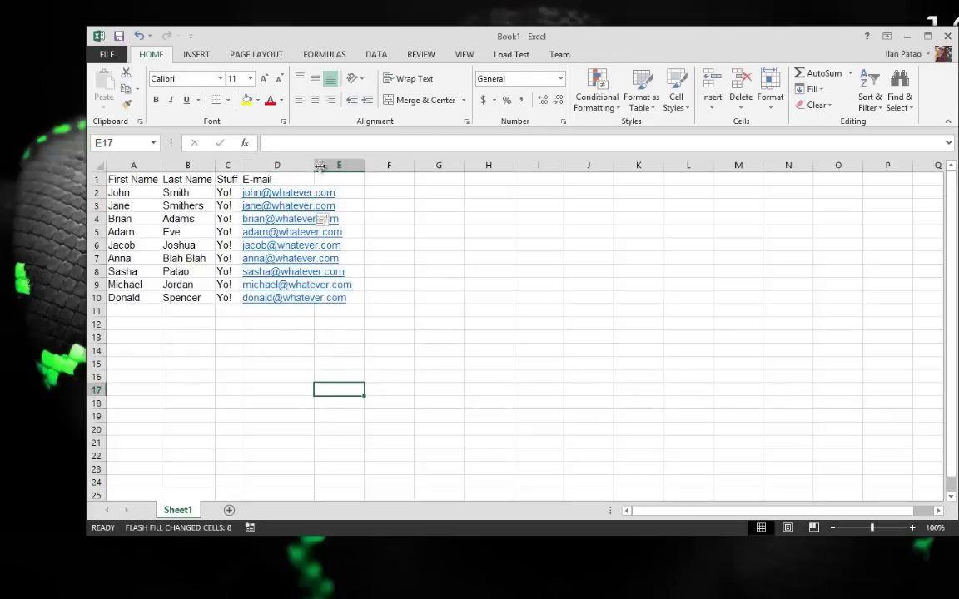
pyautogui.moveTo(314, 165); pyautogui.dragTo(344, 165)
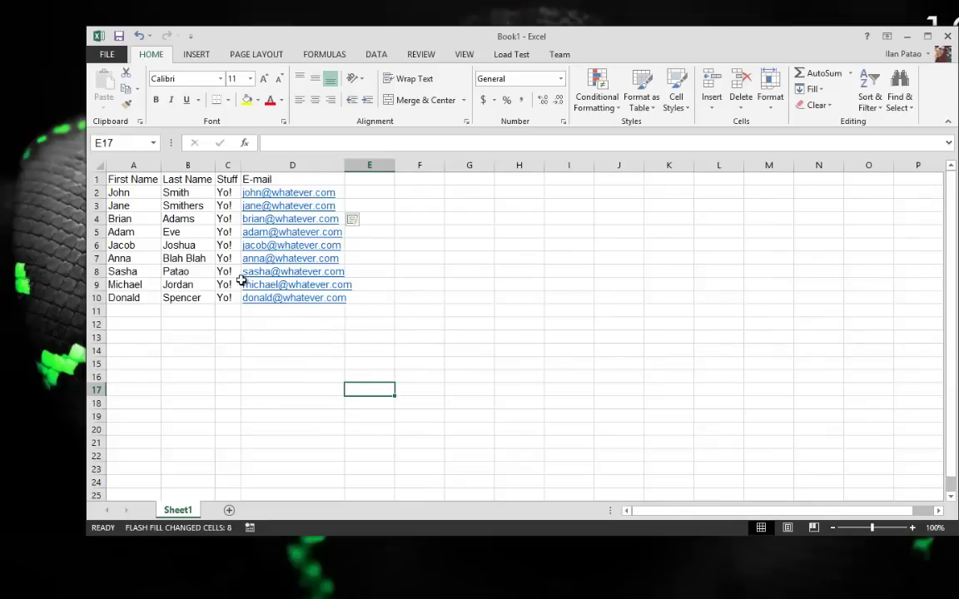
pyautogui.moveTo(349, 166); pyautogui.dragTo(374, 166)
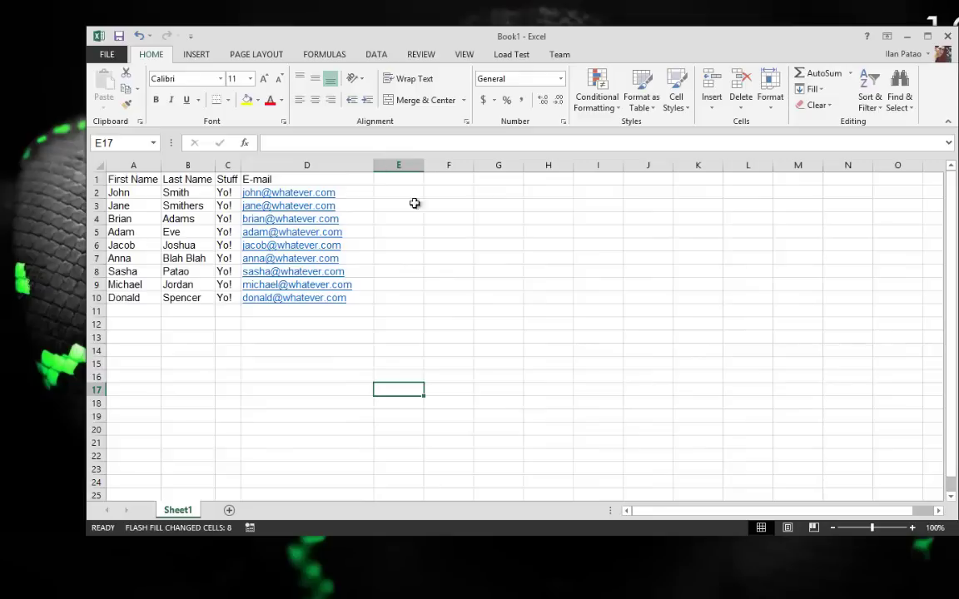
pyautogui.click(278, 165)
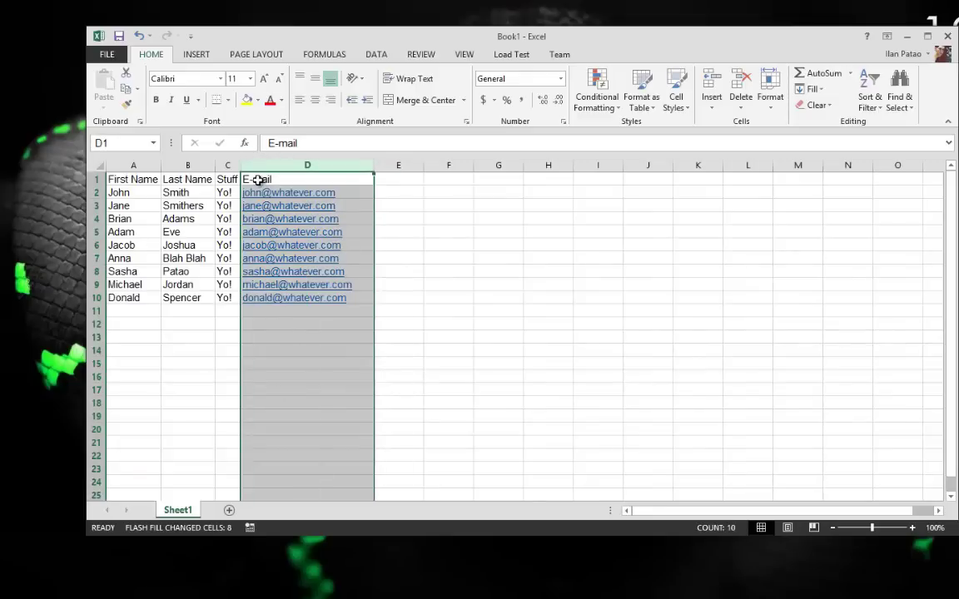
pyautogui.click(258, 179)
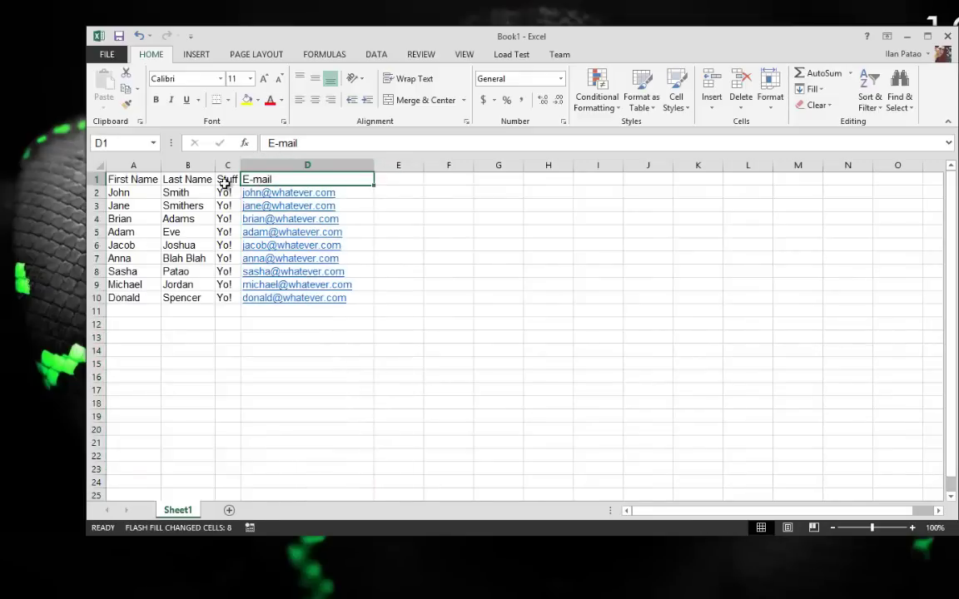
pyautogui.click(225, 181)
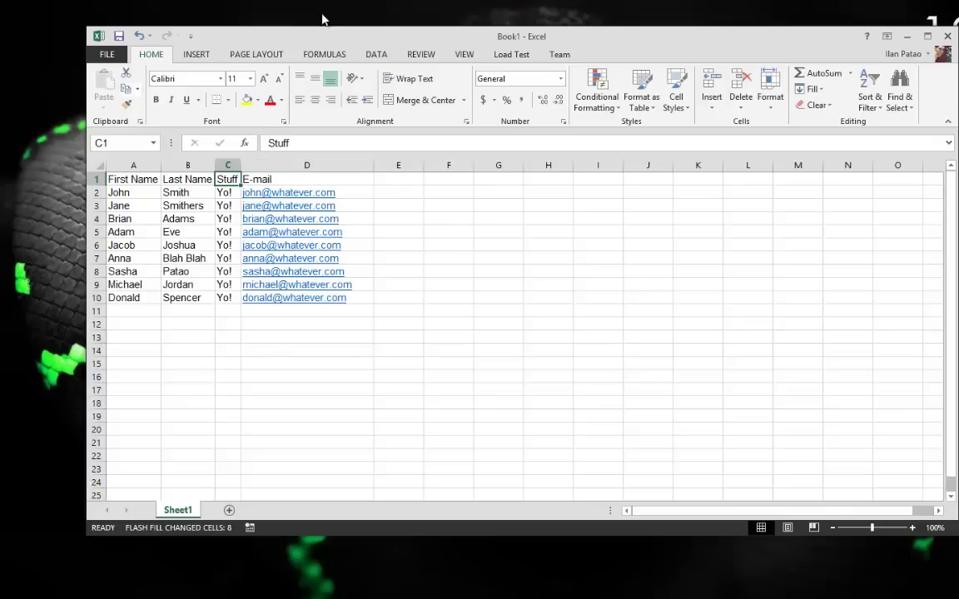
pyautogui.click(133, 165)
pyautogui.click(177, 164)
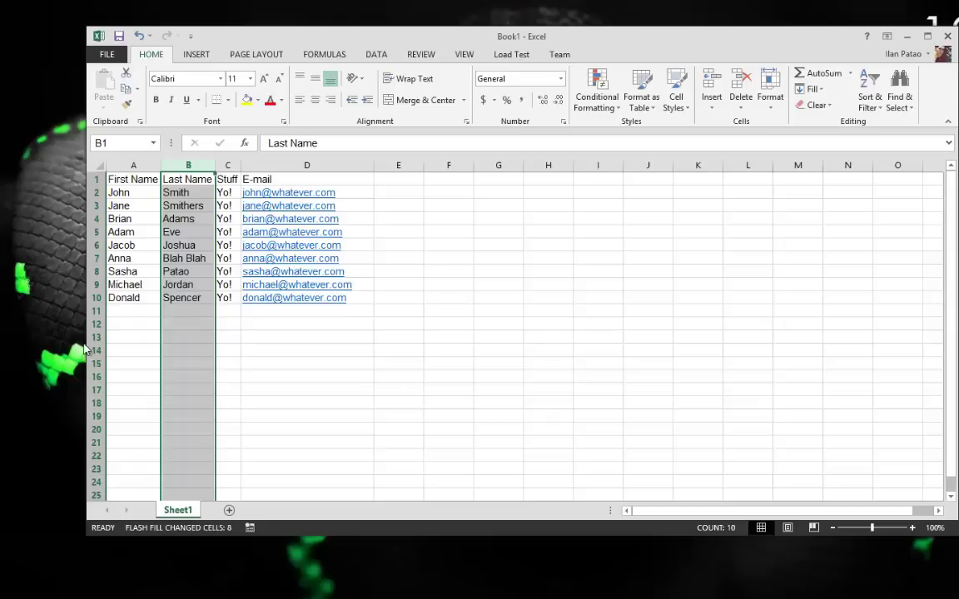
pyautogui.click(250, 351)
pyautogui.moveTo(452, 302); pyautogui.dragTo(125, 179)
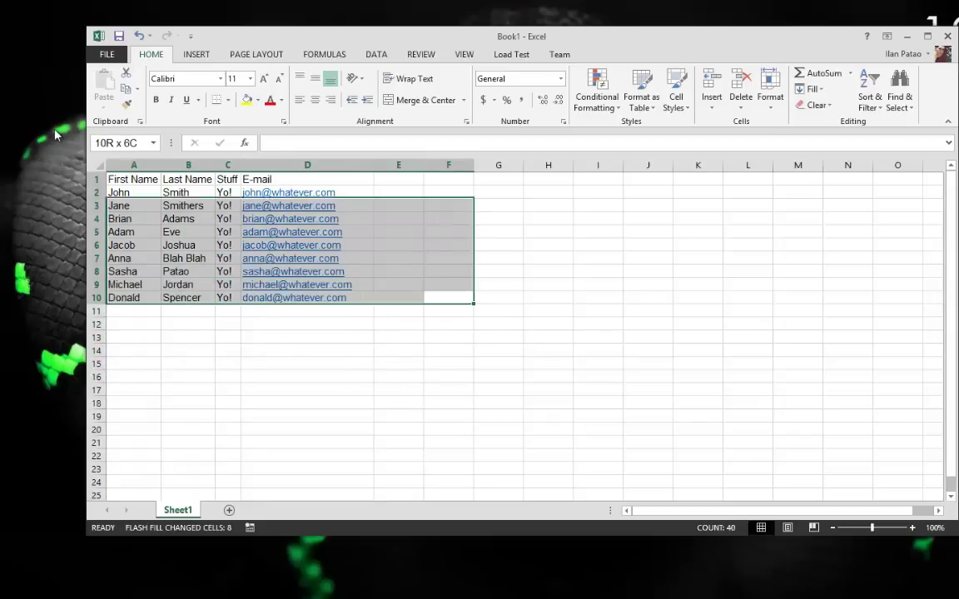
pyautogui.click(287, 402)
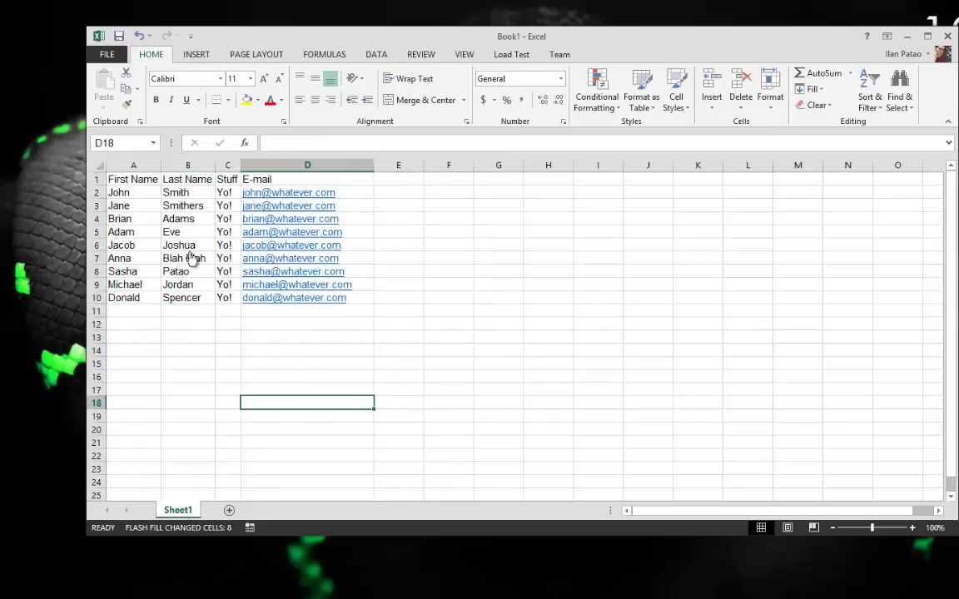
# Save the list as CSV (Comma delimited) named 'sample database' on the Desktop
pyautogui.click(105, 55)
pyautogui.click(118, 193)
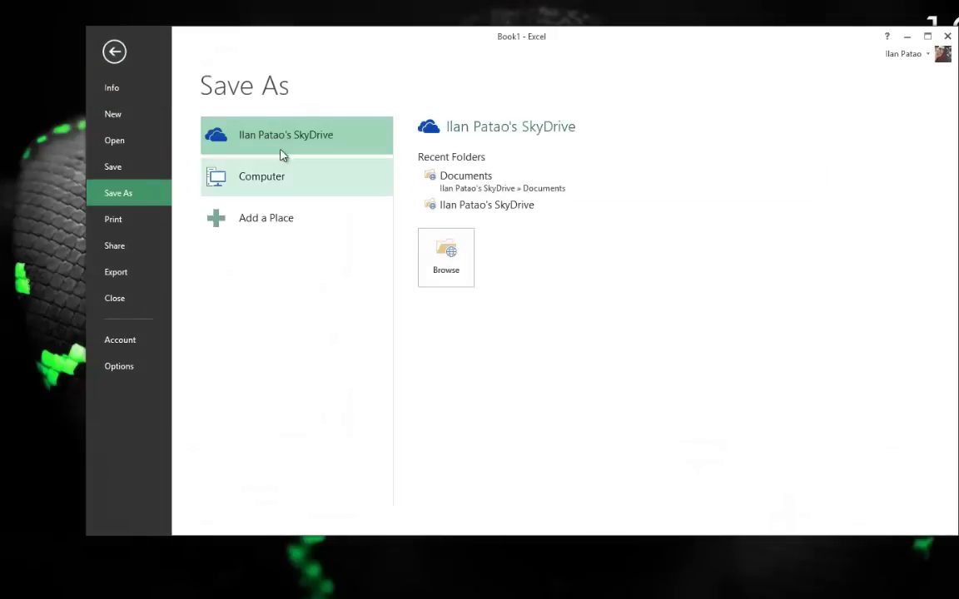
pyautogui.click(277, 197)
pyautogui.click(277, 196)
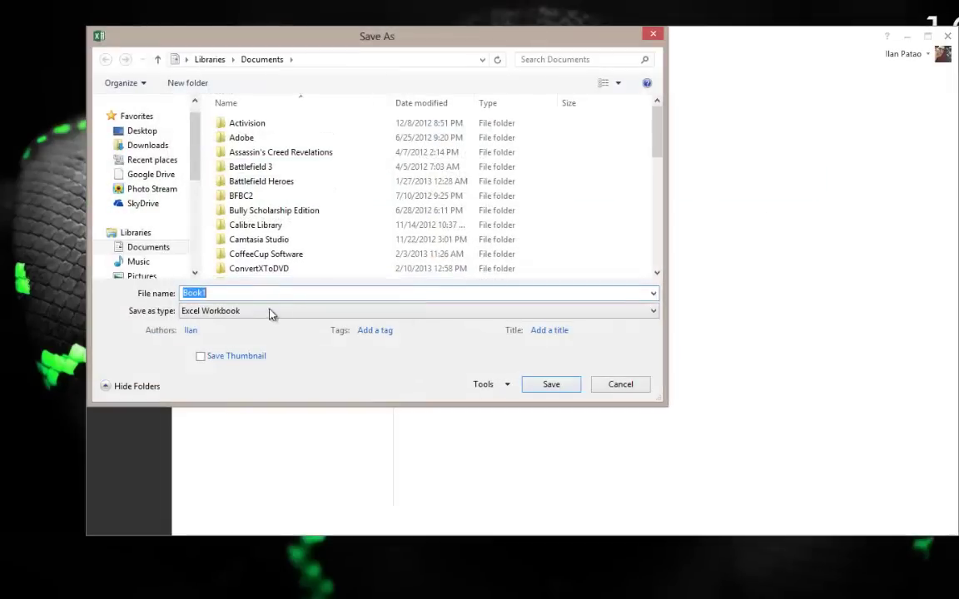
pyautogui.click(271, 313)
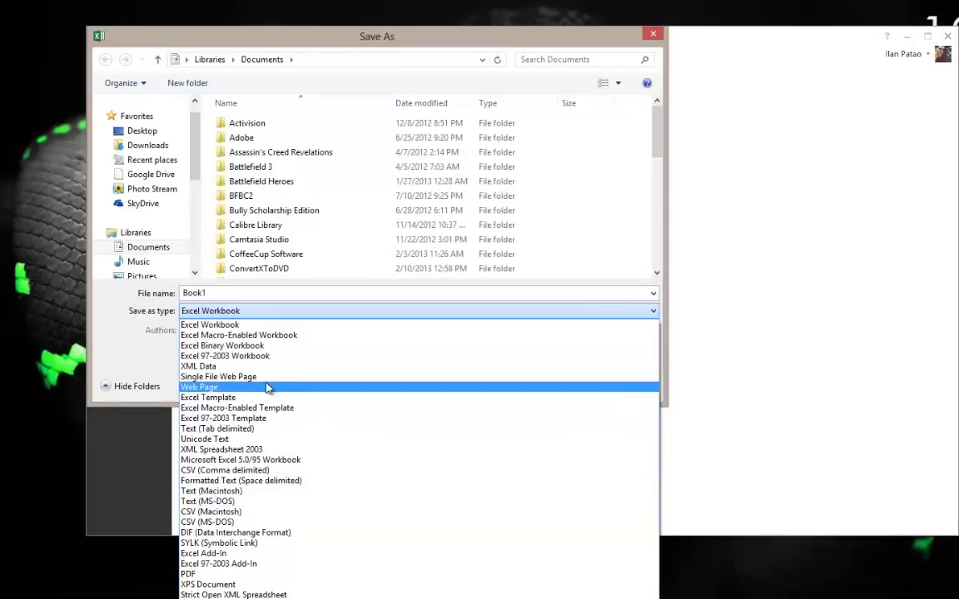
pyautogui.click(245, 470)
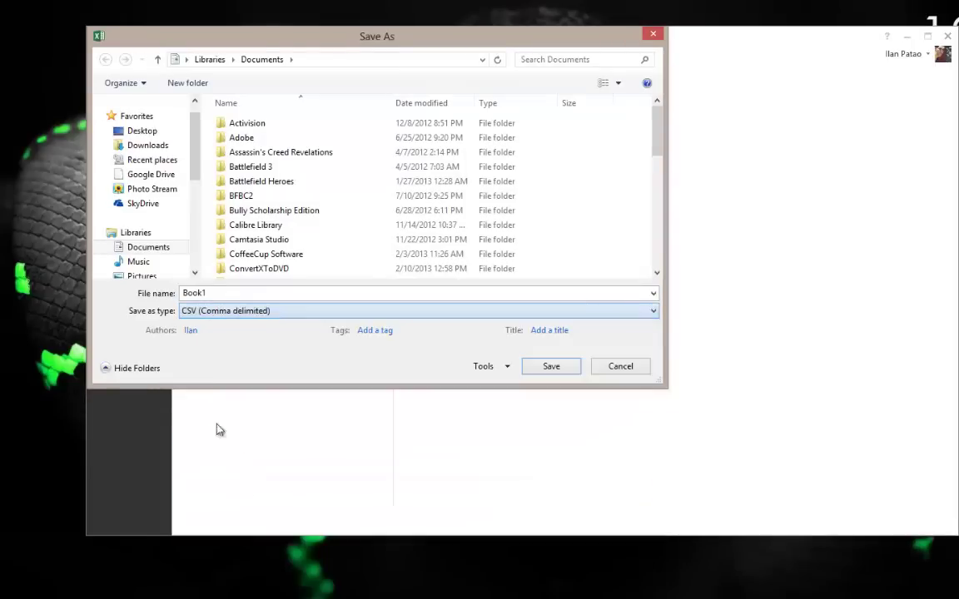
pyautogui.click(124, 133)
pyautogui.click(235, 292)
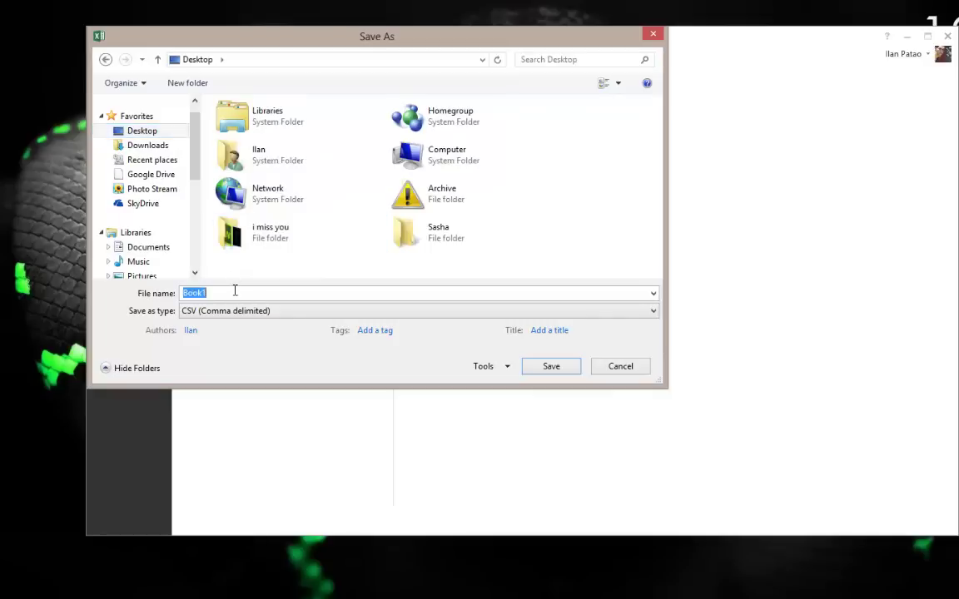
pyautogui.write('sample database')
pyautogui.click(551, 367)
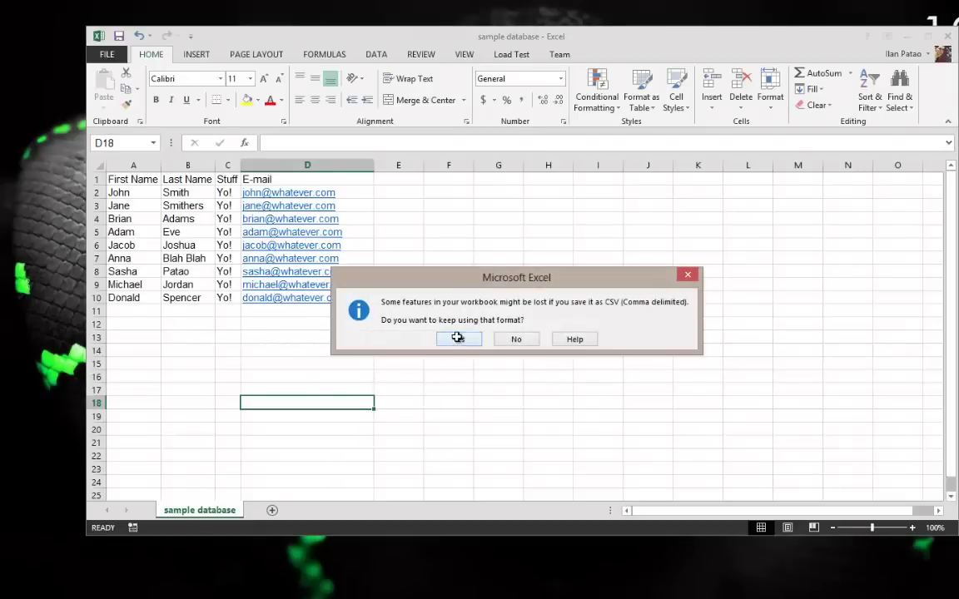
pyautogui.click(458, 339)
# Close the workbook, saving over the existing 'sample database' CSV
pyautogui.click(947, 36)
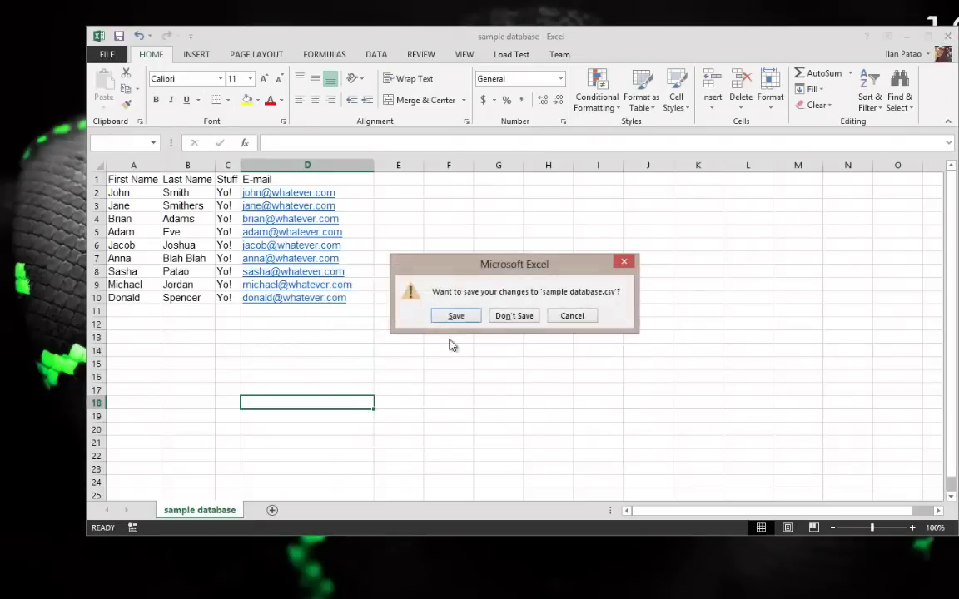
pyautogui.click(456, 315)
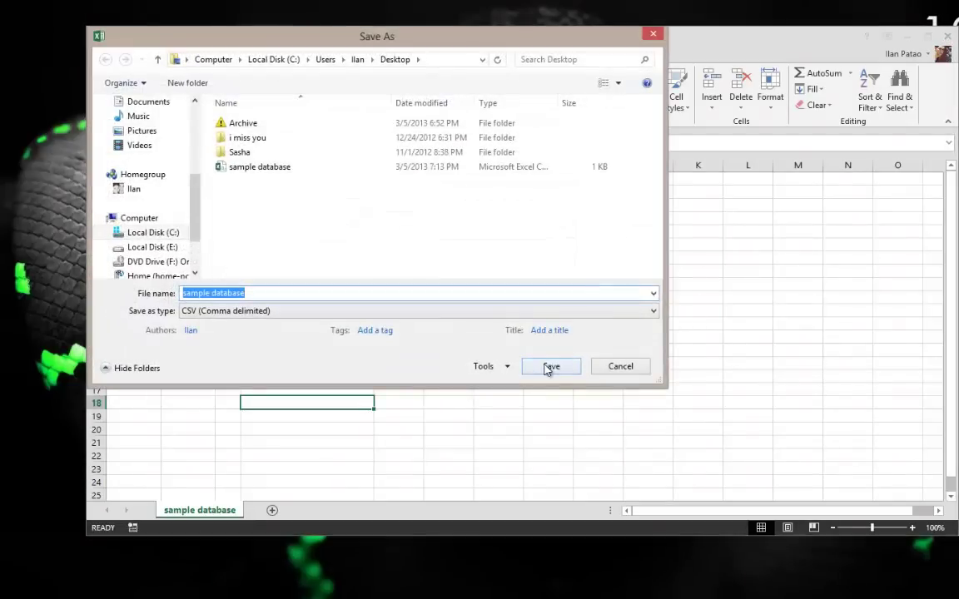
pyautogui.click(549, 365)
pyautogui.click(572, 305)
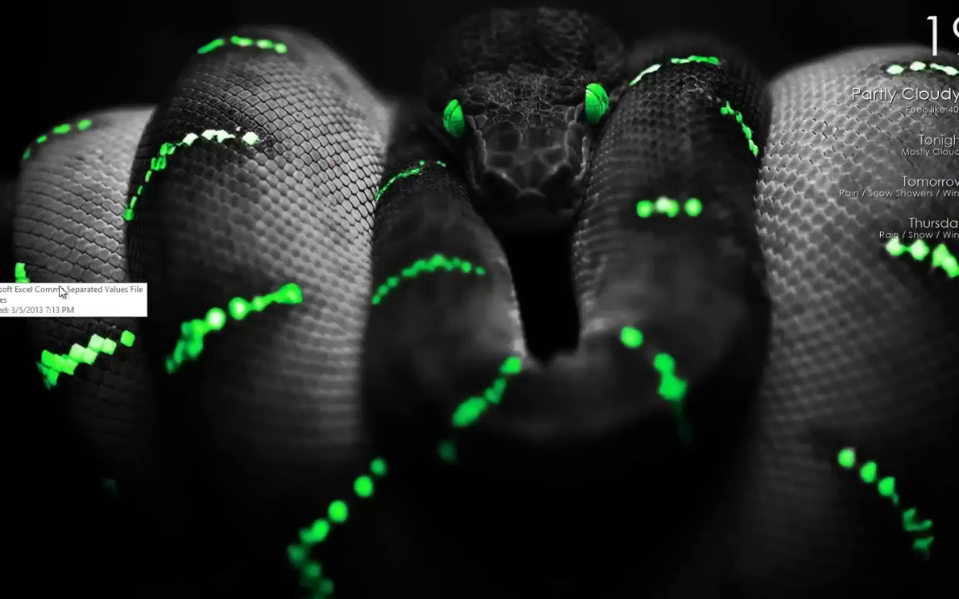
# Launch Word 2013 with a blank document and show the MAILINGS tab
pyautogui.press('super')
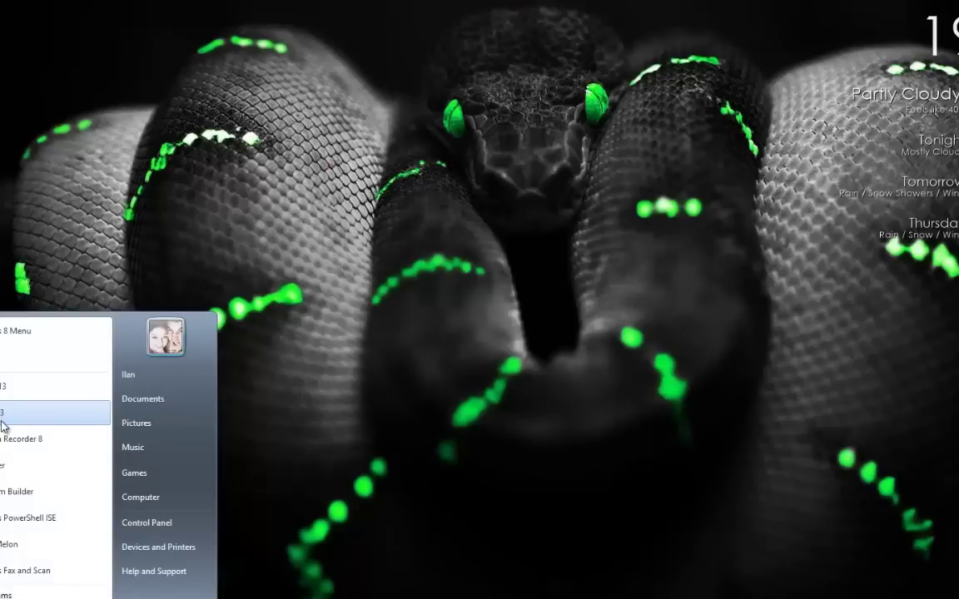
pyautogui.click(7, 388)
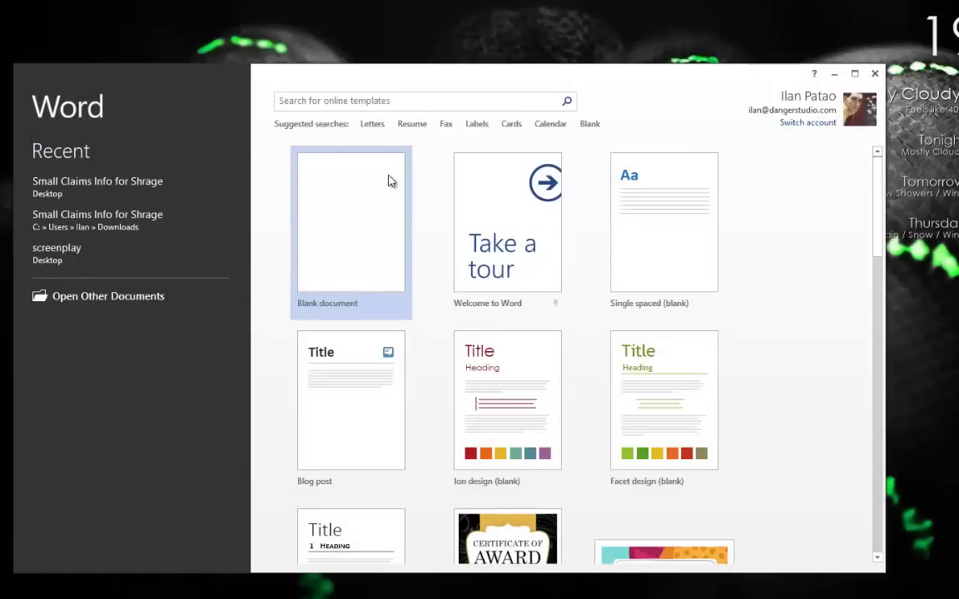
pyautogui.click(357, 215)
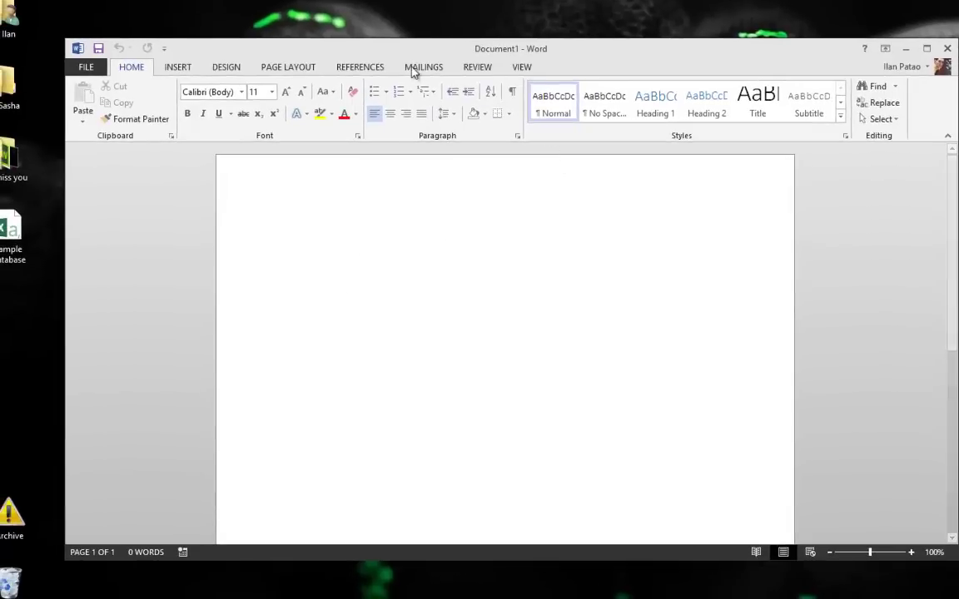
pyautogui.click(422, 67)
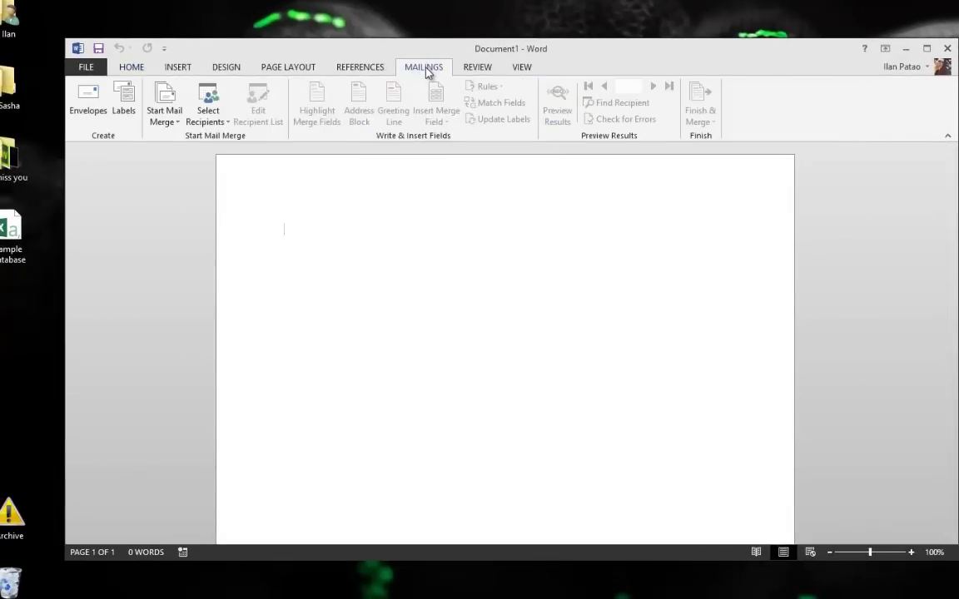
# Start an E-mail Messages merge, type the greeting 'Hi', and open Select Recipients
pyautogui.click(167, 122)
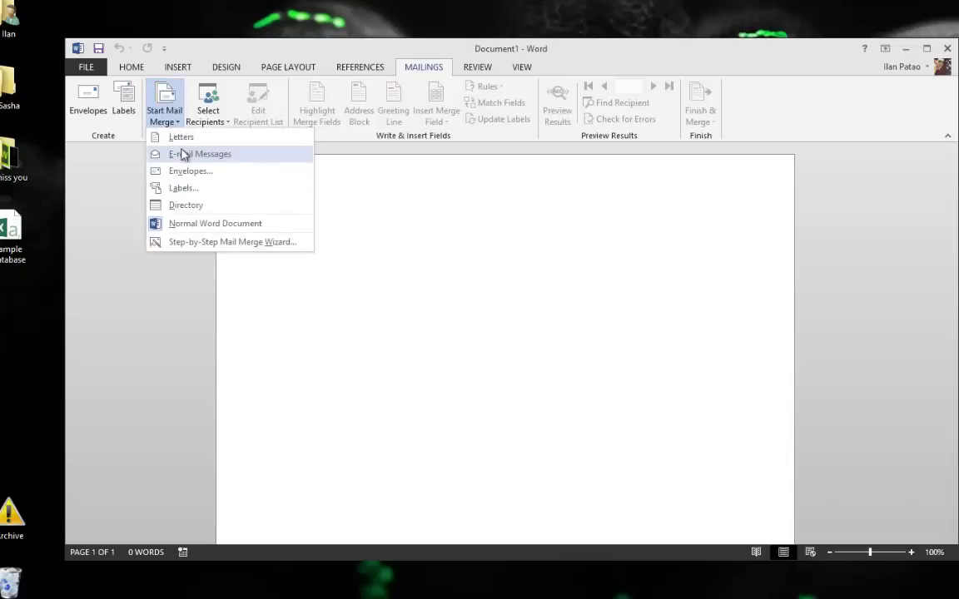
pyautogui.click(187, 155)
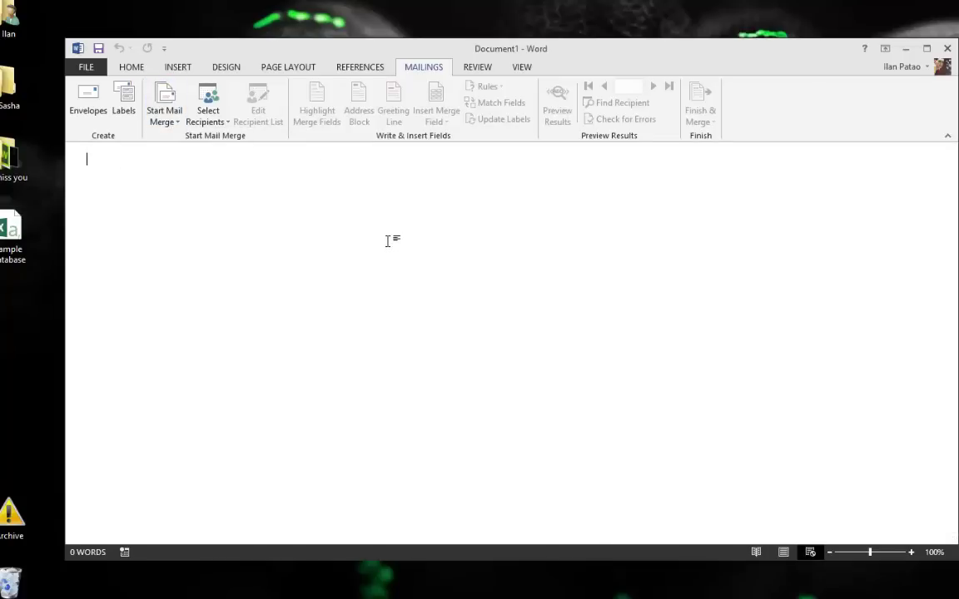
pyautogui.write('Hi')
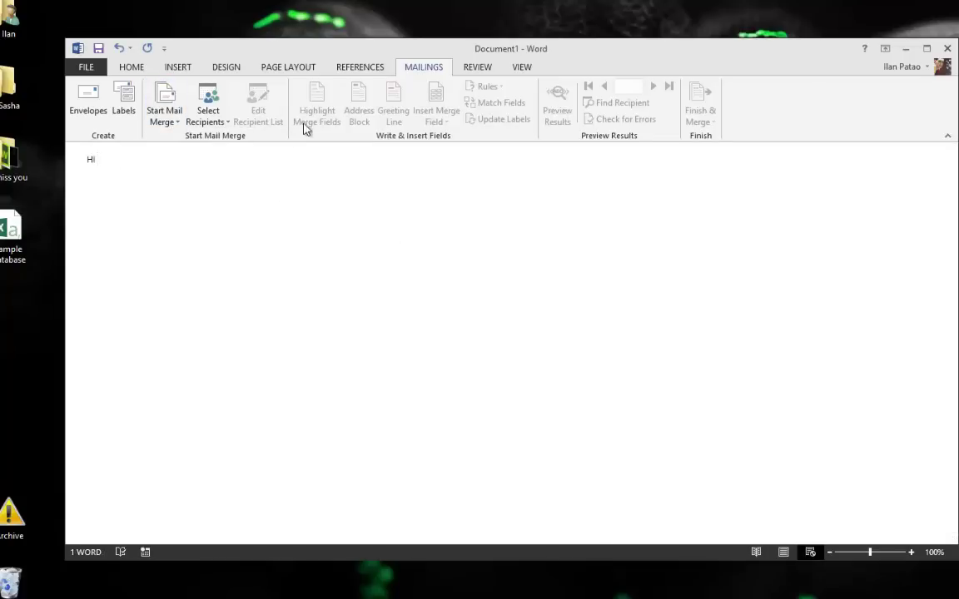
pyautogui.click(198, 113)
pyautogui.click(162, 120)
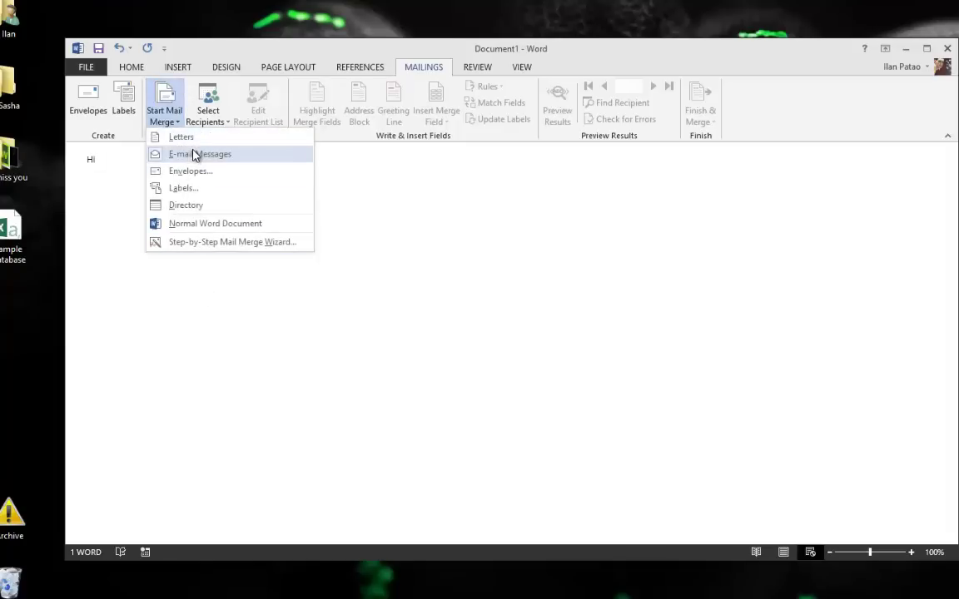
pyautogui.click(368, 155)
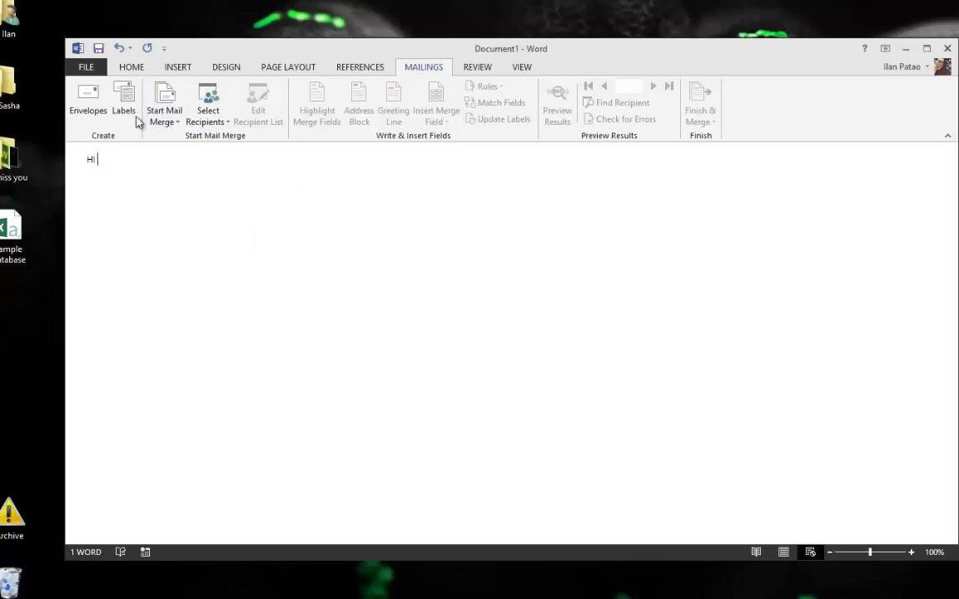
pyautogui.click(213, 124)
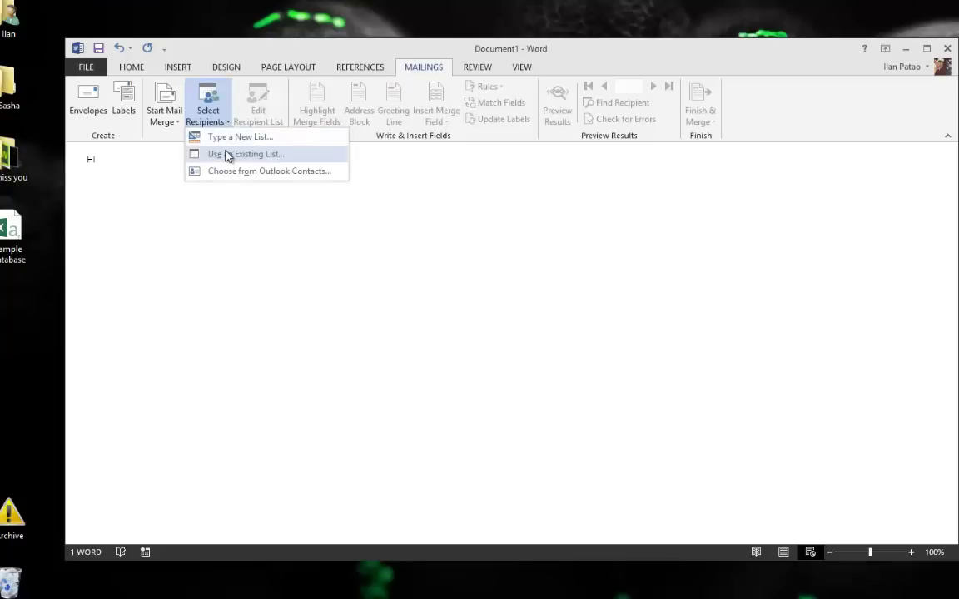
# Use the existing Desktop file 'sample database' as the recipient list
pyautogui.click(227, 156)
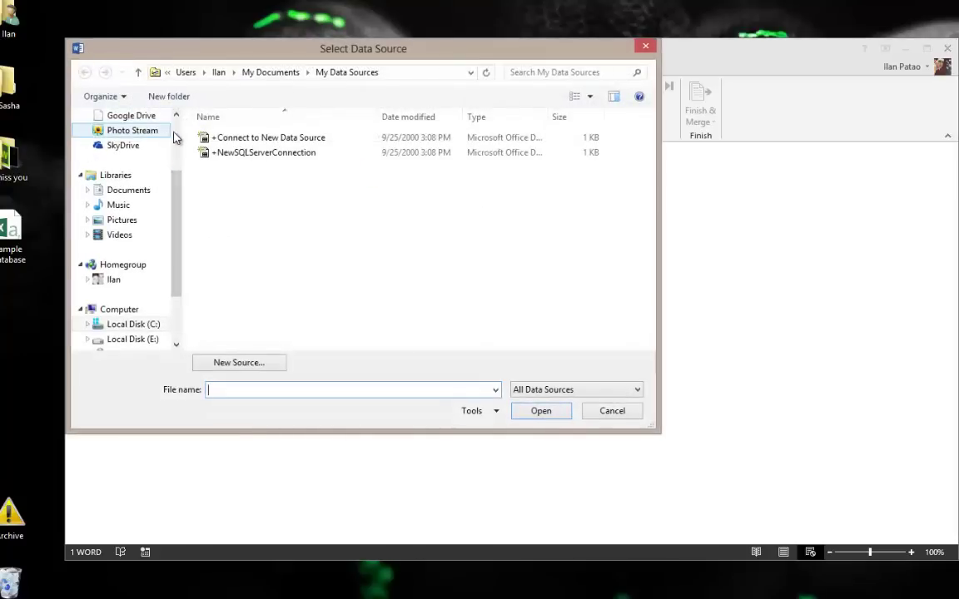
pyautogui.scroll(2, 154, 158)
pyautogui.click(121, 167)
pyautogui.click(277, 287)
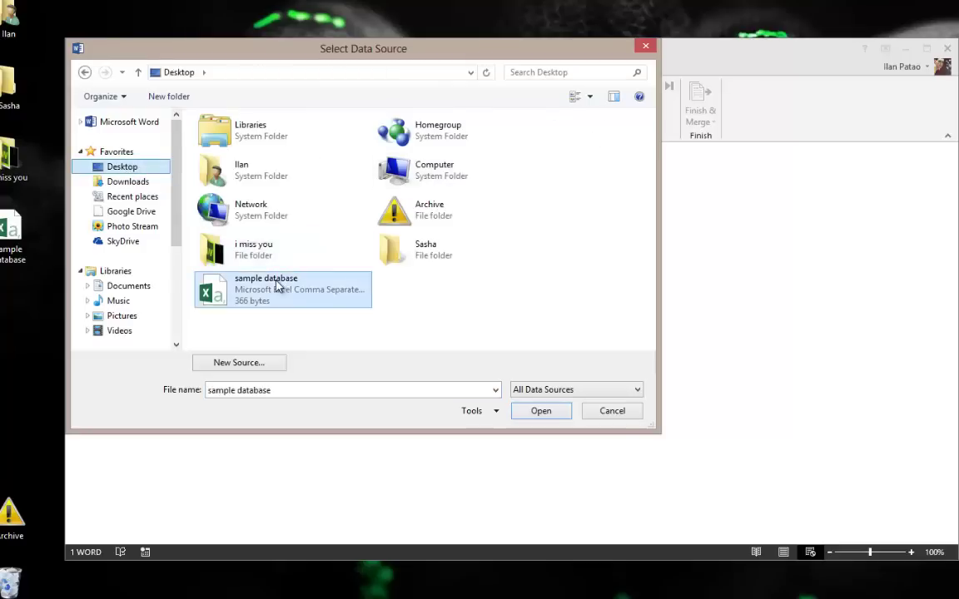
pyautogui.doubleClick(241, 285)
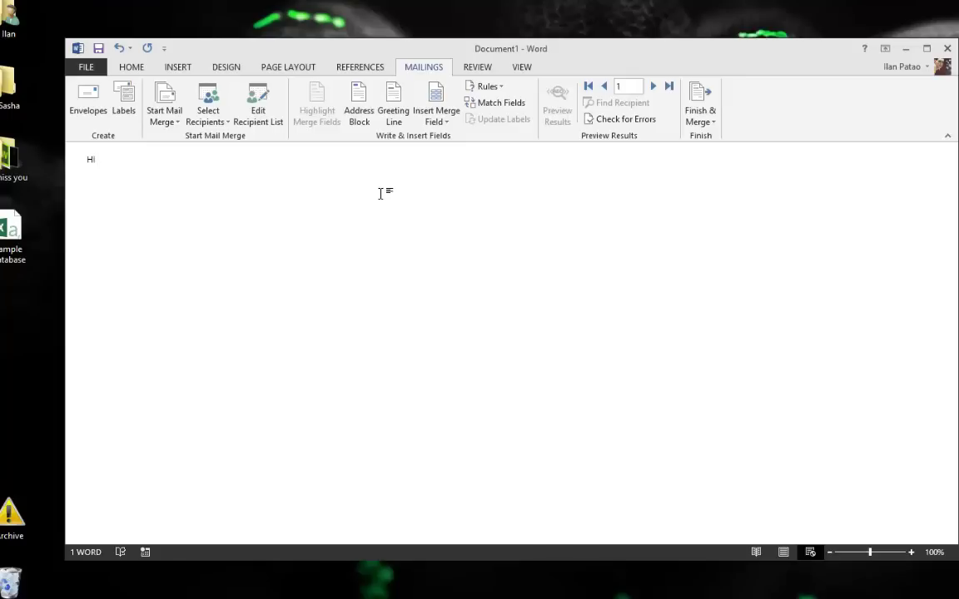
# Insert the First_Name, Last_Name and Stuff merge fields into the message
pyautogui.click(436, 122)
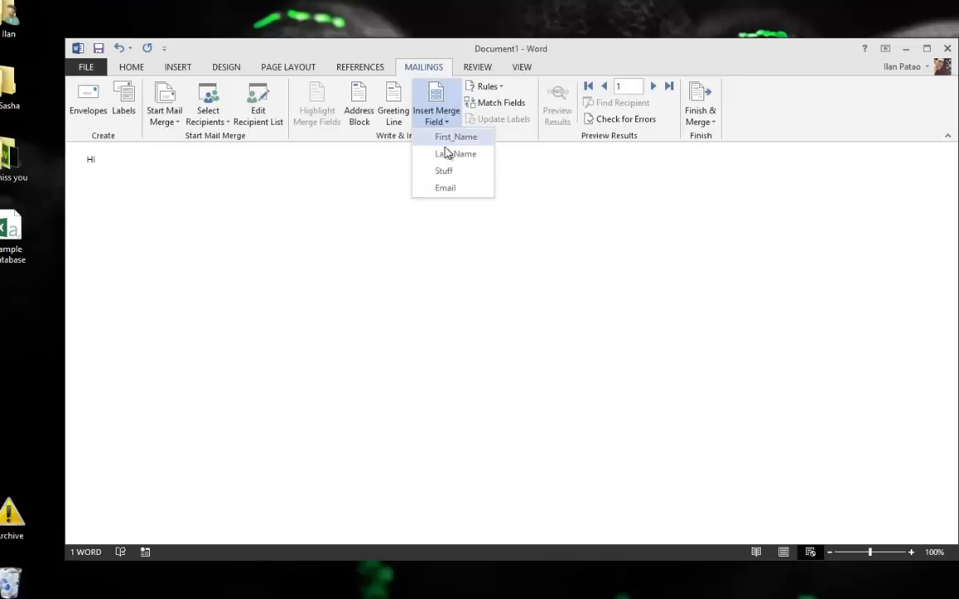
pyautogui.click(446, 138)
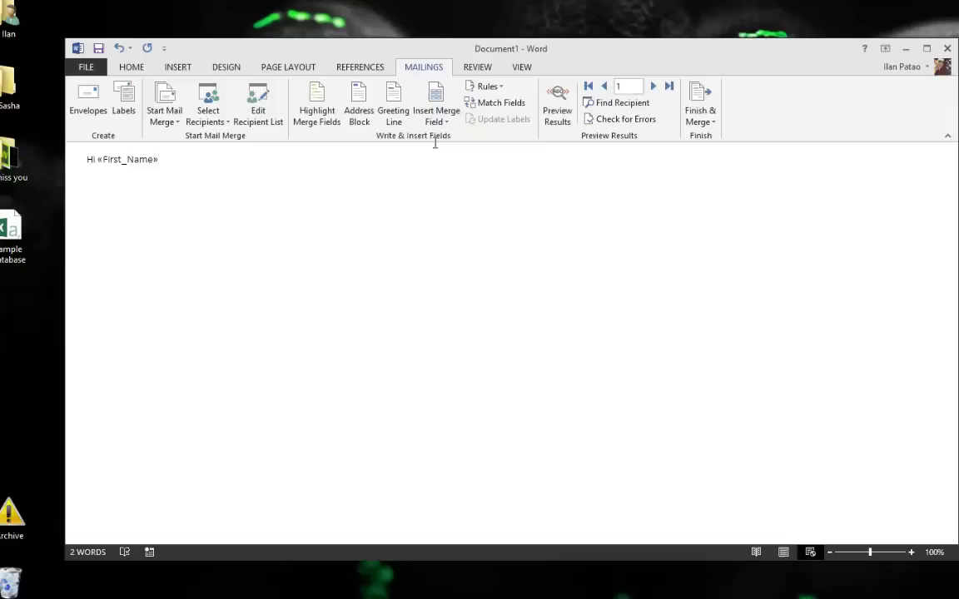
pyautogui.click(435, 117)
pyautogui.click(460, 155)
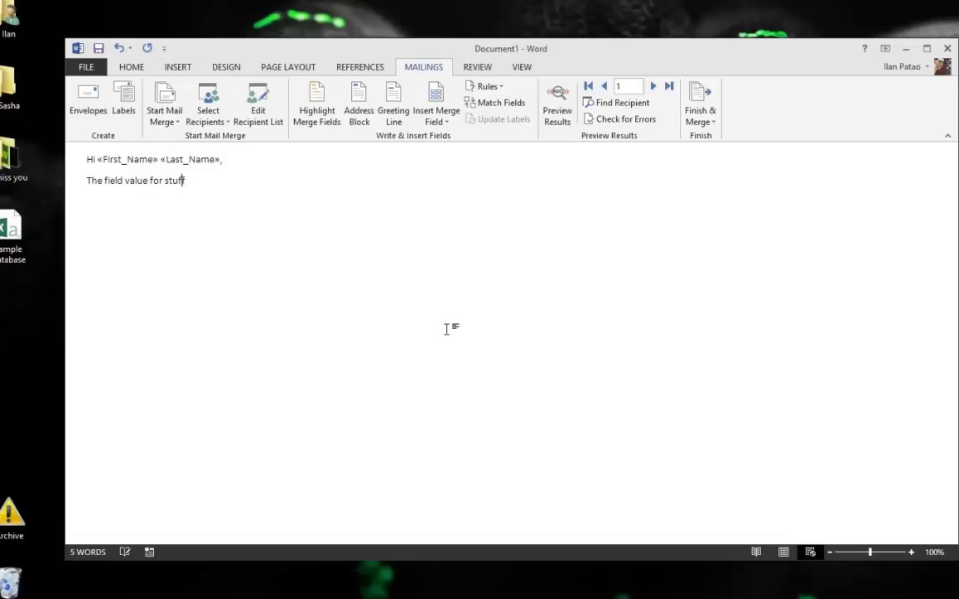
pyautogui.click(439, 121)
pyautogui.click(445, 170)
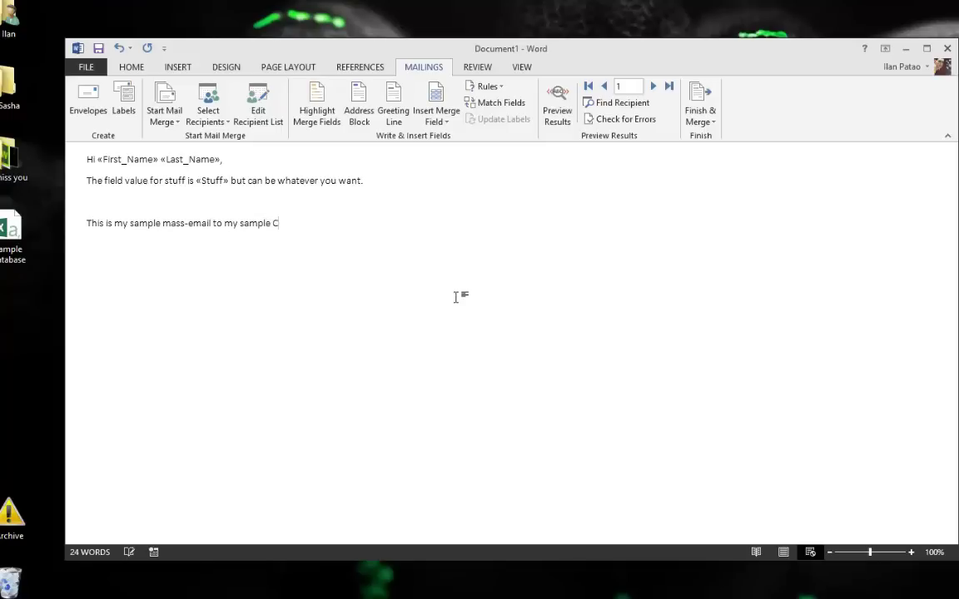
# Add the line 'This e-mail has been sent to:' with the Email field, and correct 'databse' to 'database'
pyautogui.write('.')
pyautogui.press('Return')
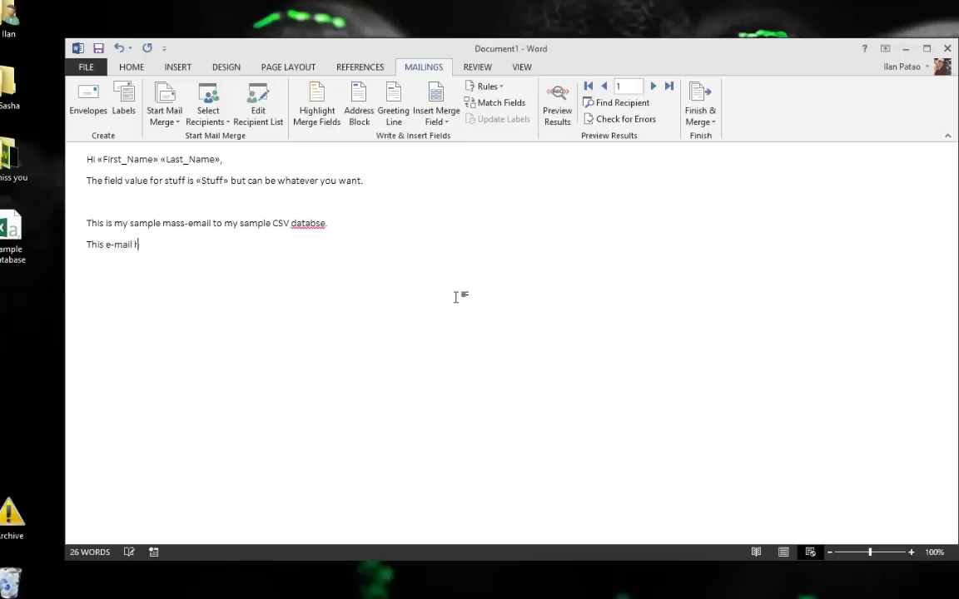
pyautogui.write('This e-mail has been sent to:')
pyautogui.click(436, 95)
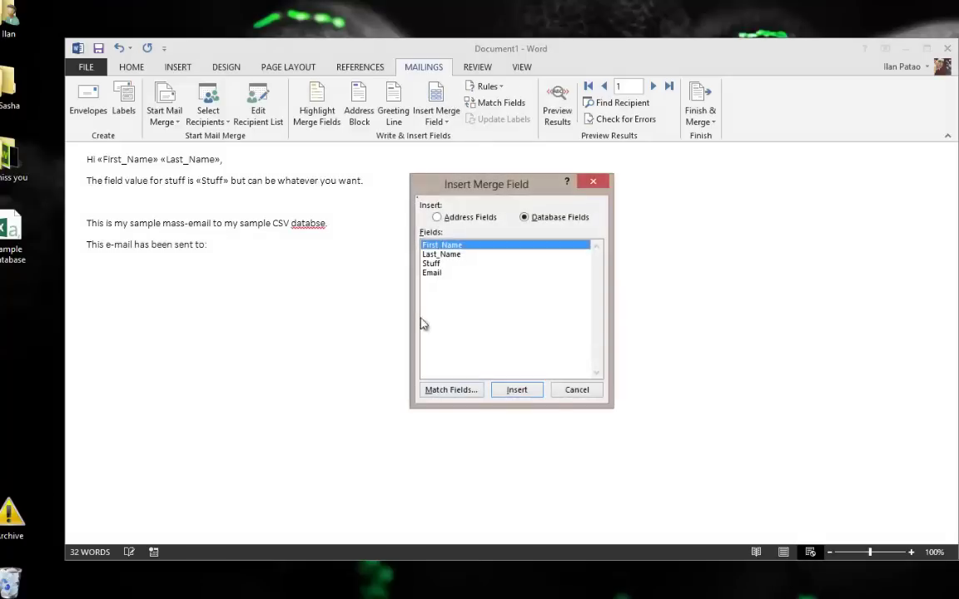
pyautogui.click(576, 389)
pyautogui.click(441, 121)
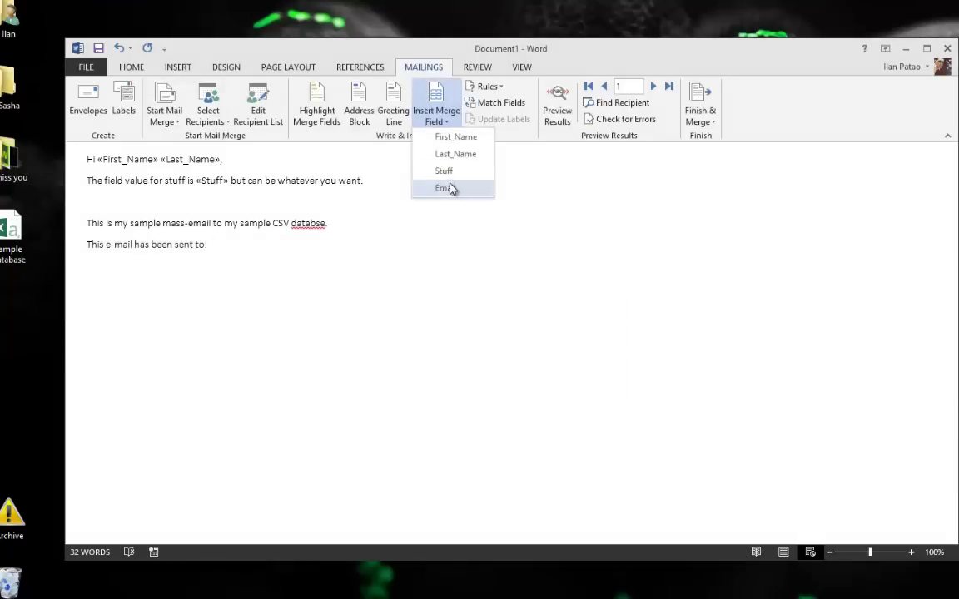
pyautogui.click(454, 186)
pyautogui.rightClick(317, 225)
pyautogui.click(341, 239)
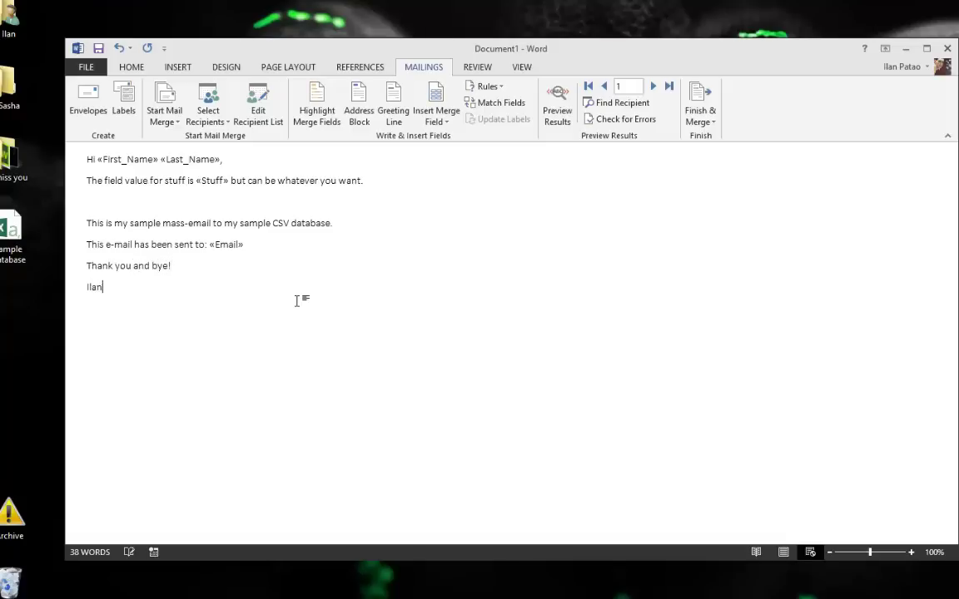
# Turn on the merge preview, step through all nine recipient records, then return to record 1
pyautogui.click(558, 108)
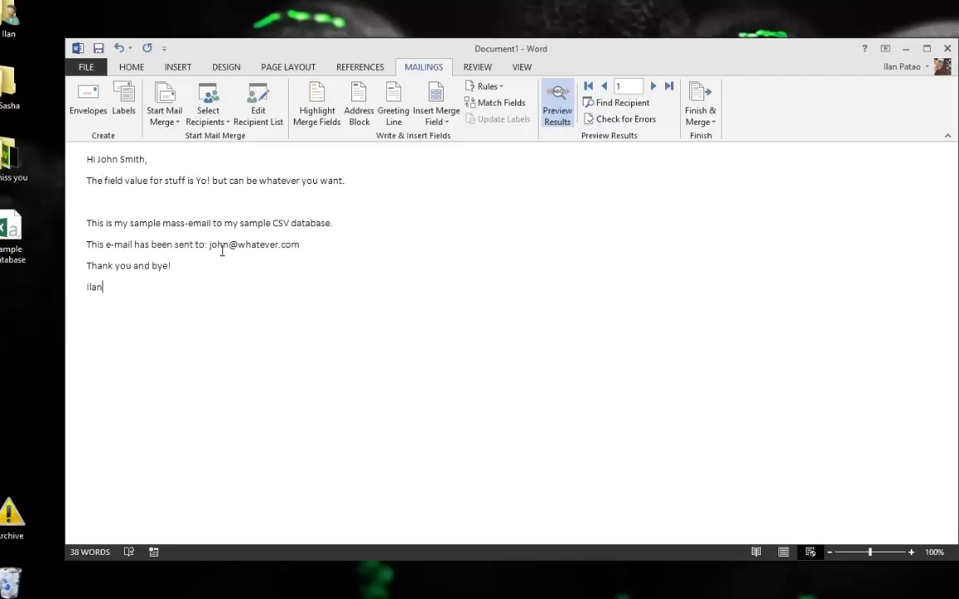
pyautogui.click(654, 93)
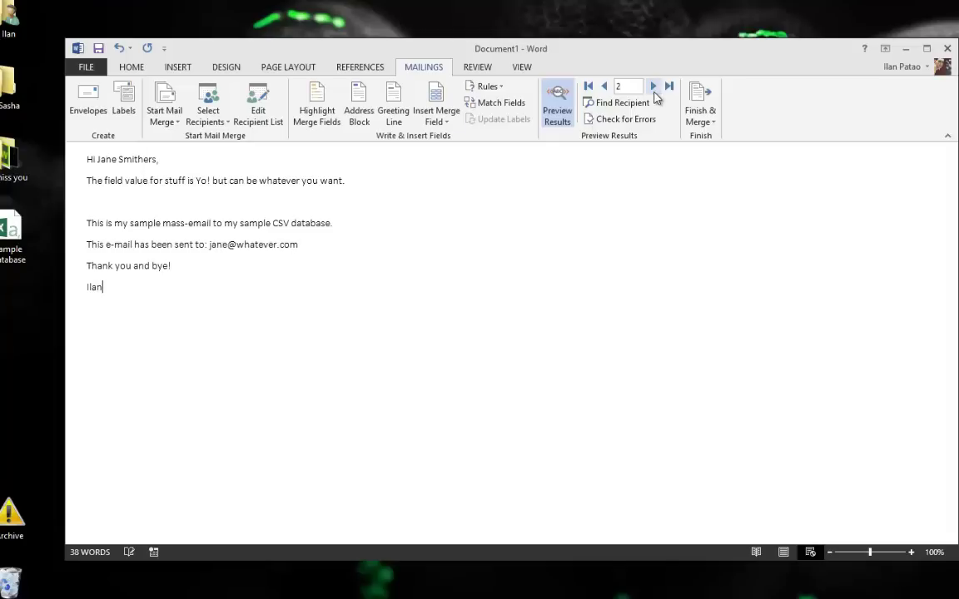
pyautogui.click(654, 93)
pyautogui.click(654, 93)
pyautogui.click(654, 93)
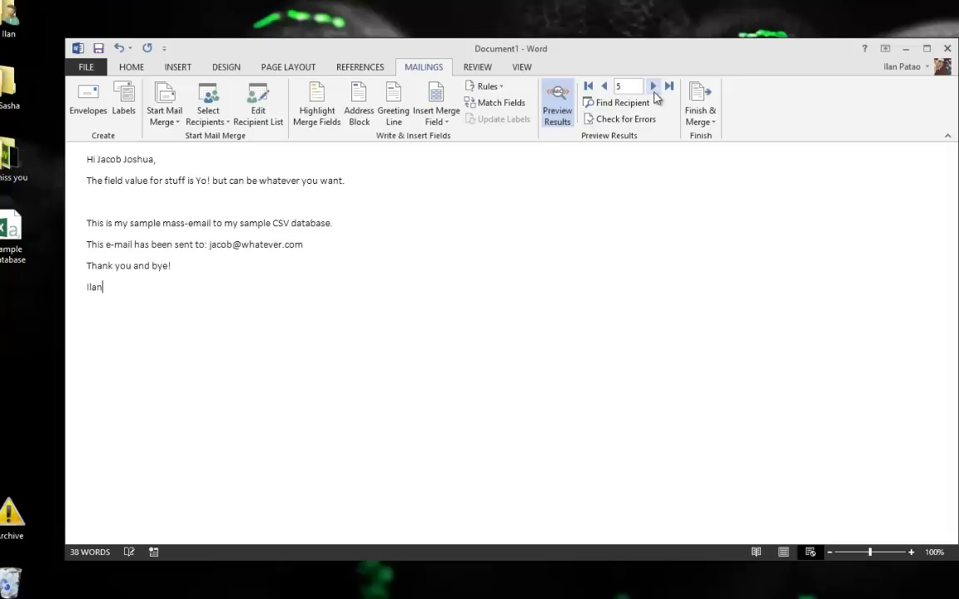
pyautogui.click(654, 94)
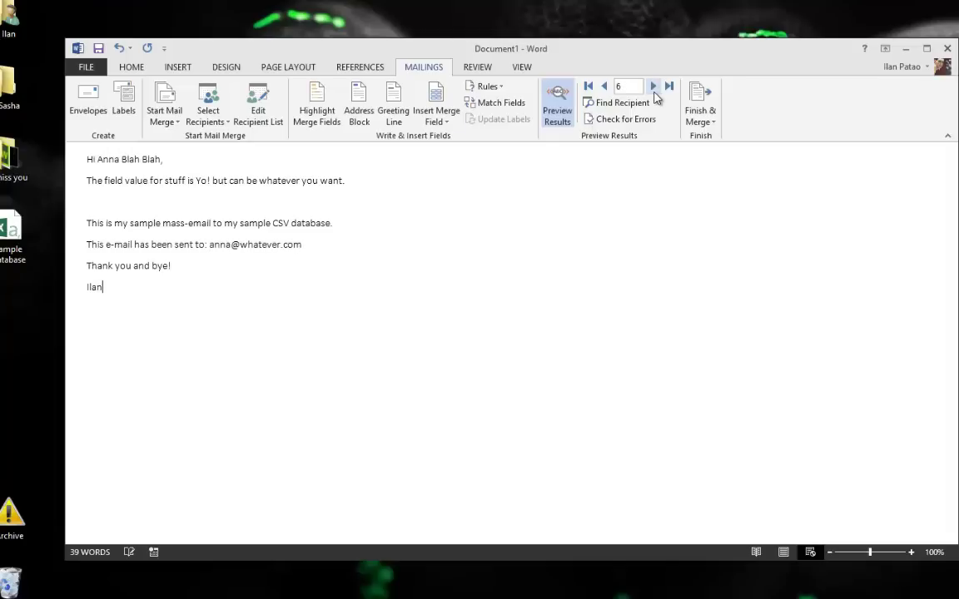
pyautogui.click(654, 93)
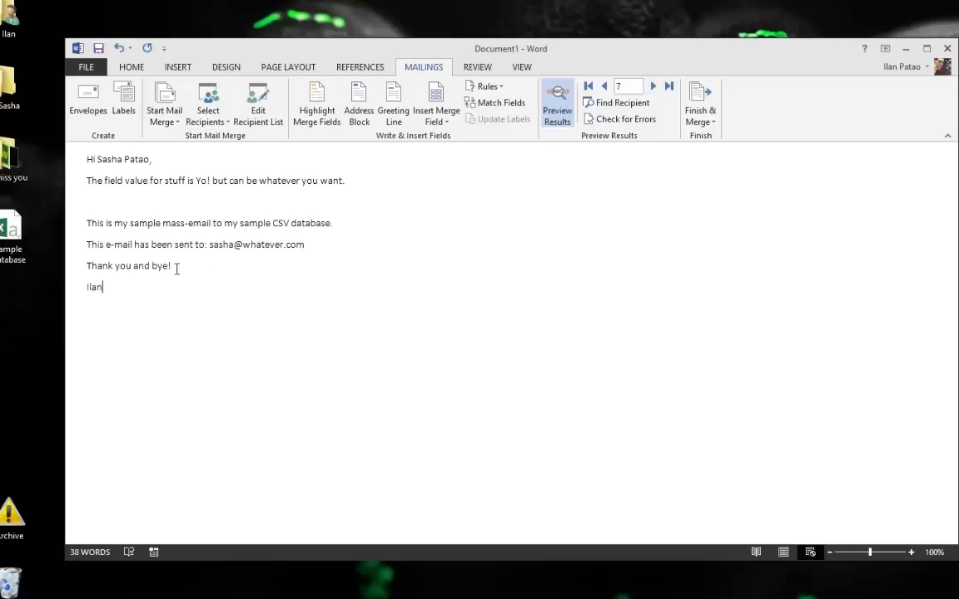
pyautogui.click(654, 92)
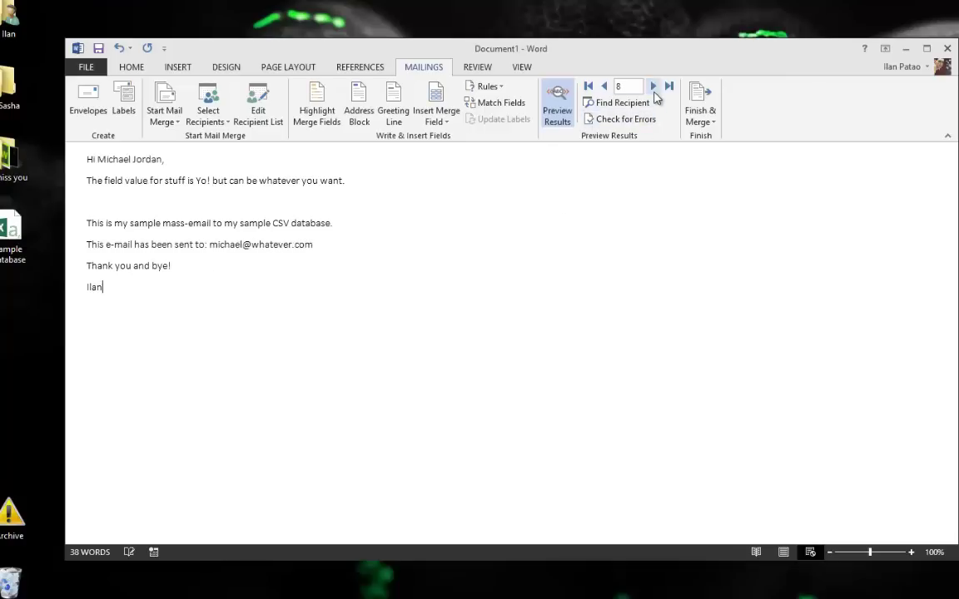
pyautogui.click(653, 88)
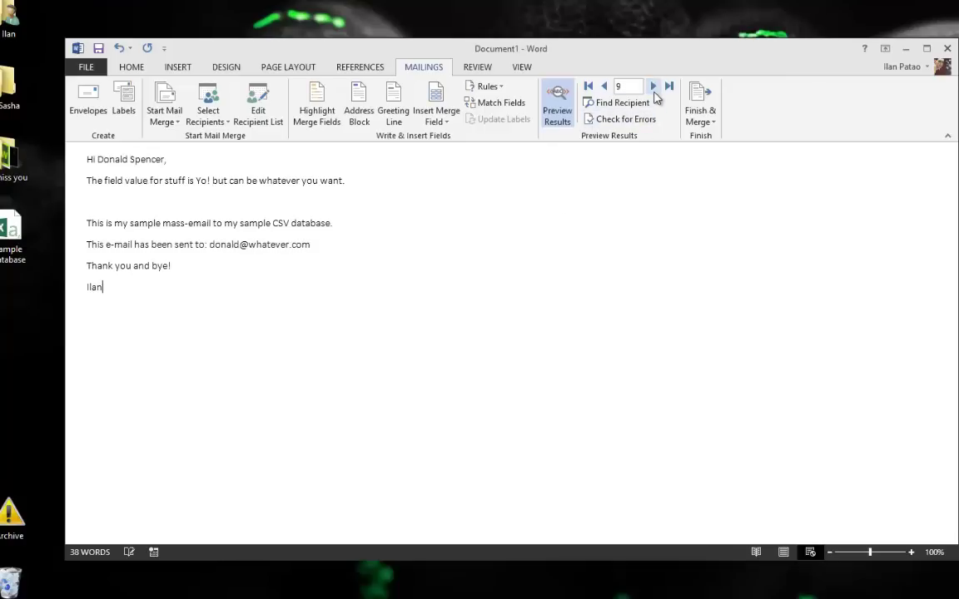
pyautogui.click(588, 86)
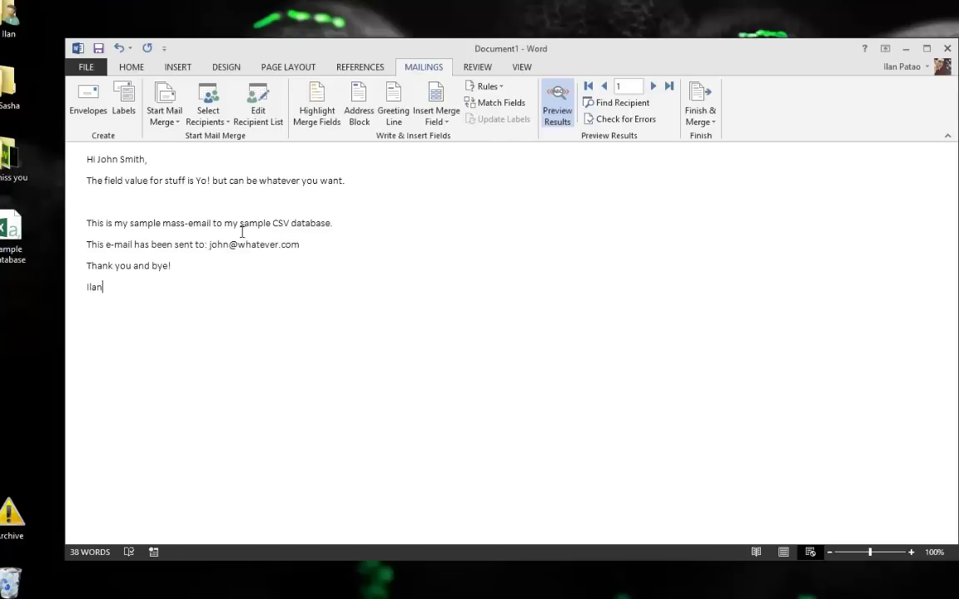
pyautogui.tripleClick(64, 173)
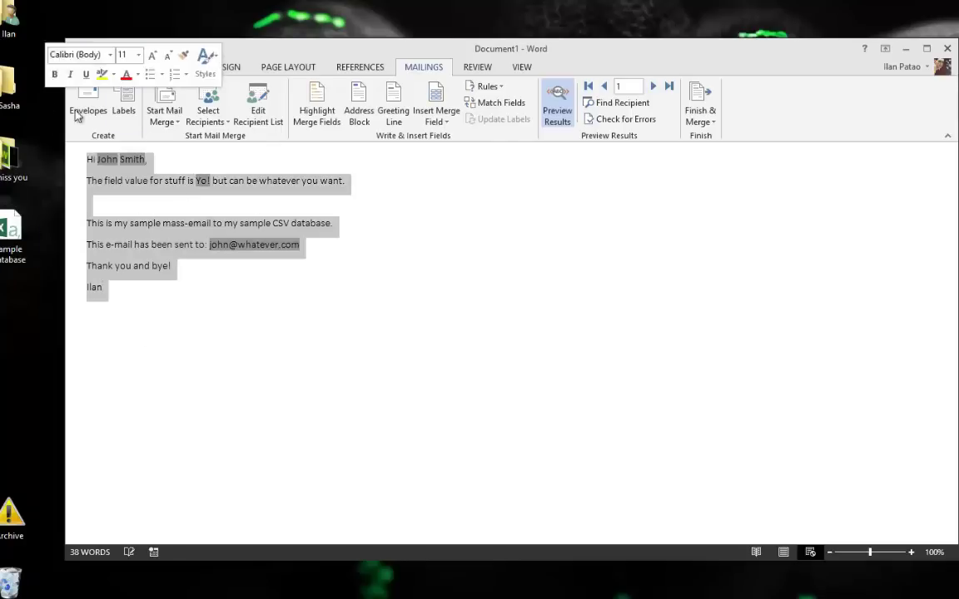
pyautogui.click(309, 320)
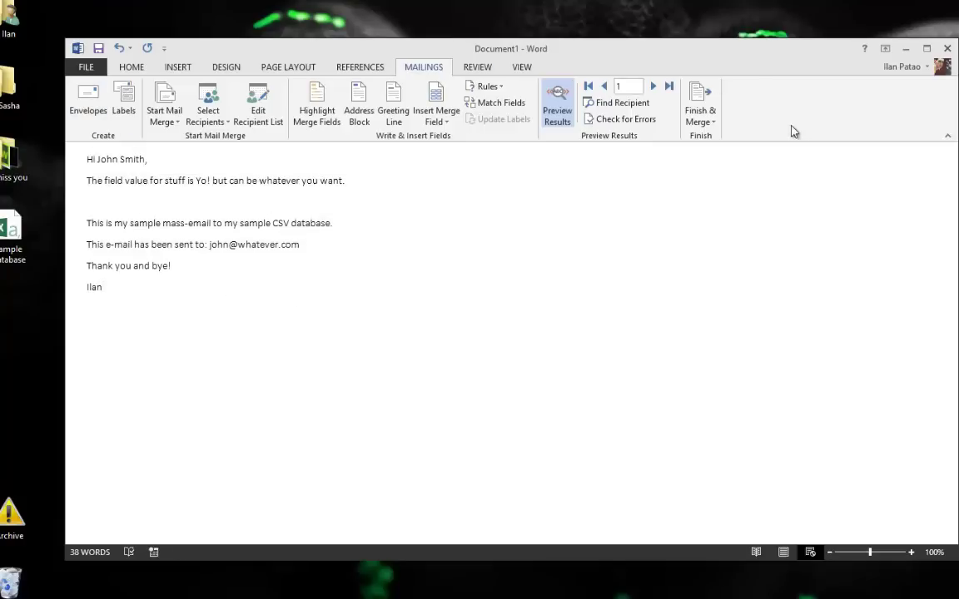
# Merge to e-mail addressed by the Email field, subject 'Some Marketing Stuff', in HTML format
pyautogui.click(701, 122)
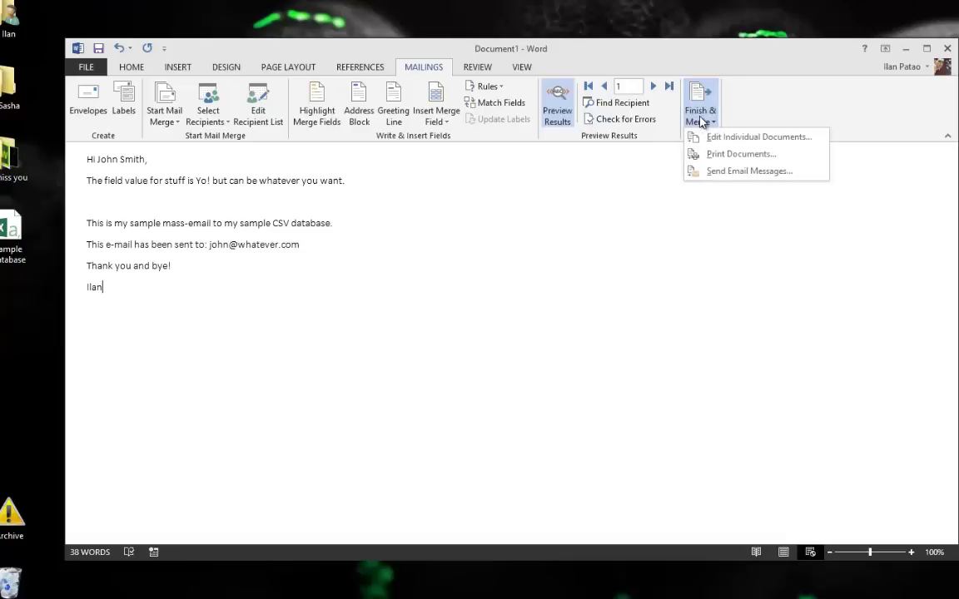
pyautogui.click(733, 172)
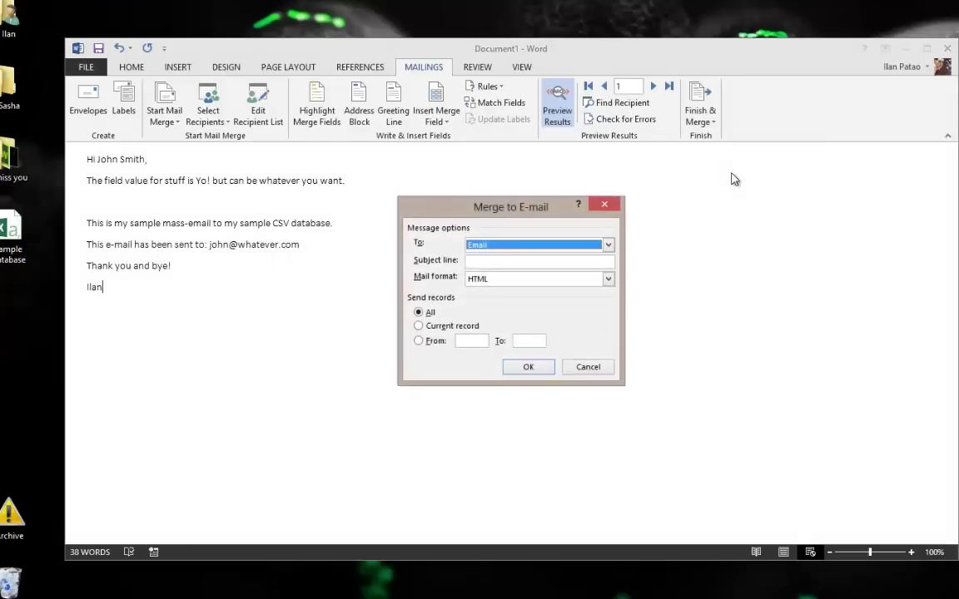
pyautogui.click(492, 248)
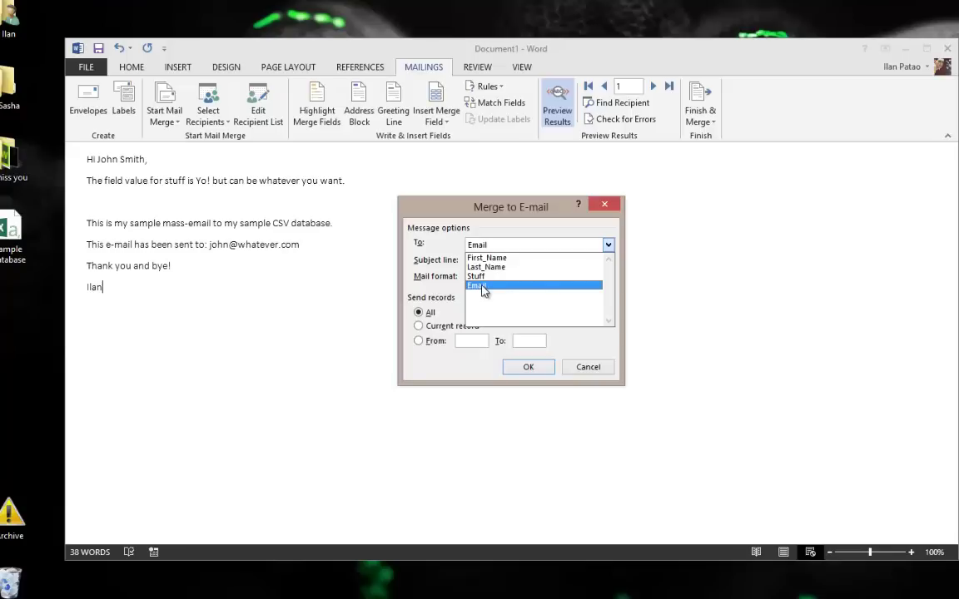
pyautogui.click(483, 287)
pyautogui.click(489, 262)
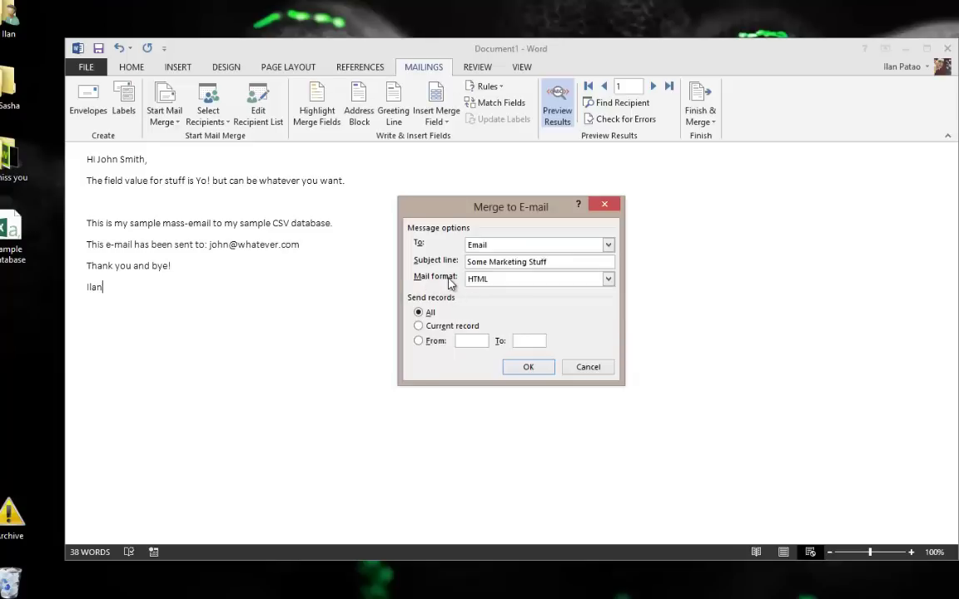
pyautogui.click(532, 280)
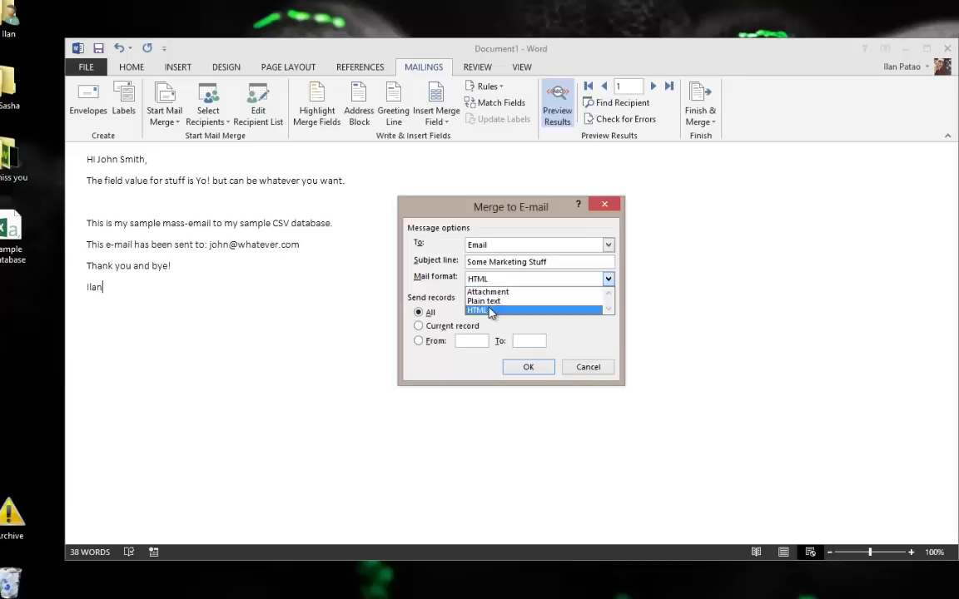
pyautogui.click(490, 311)
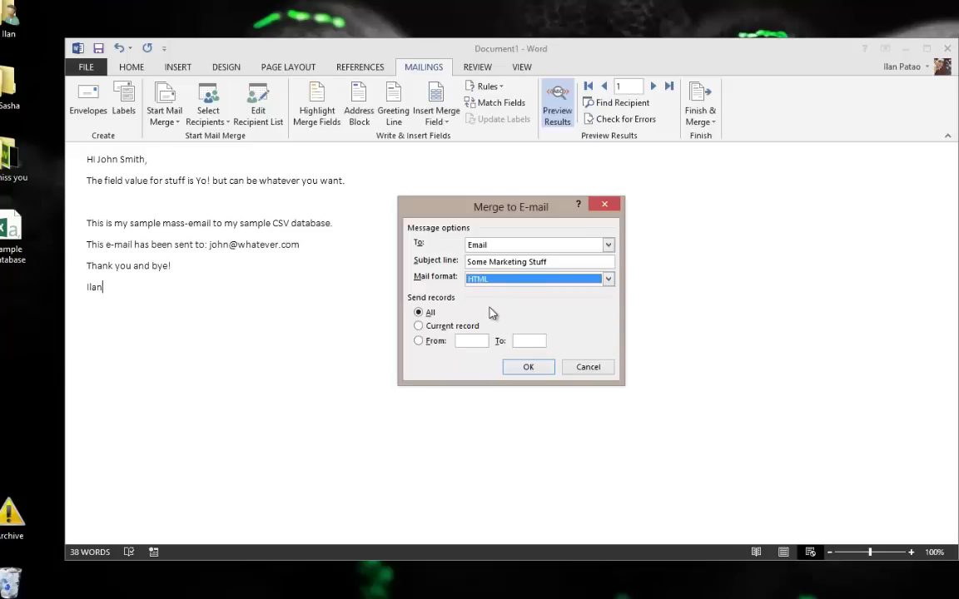
pyautogui.click(528, 367)
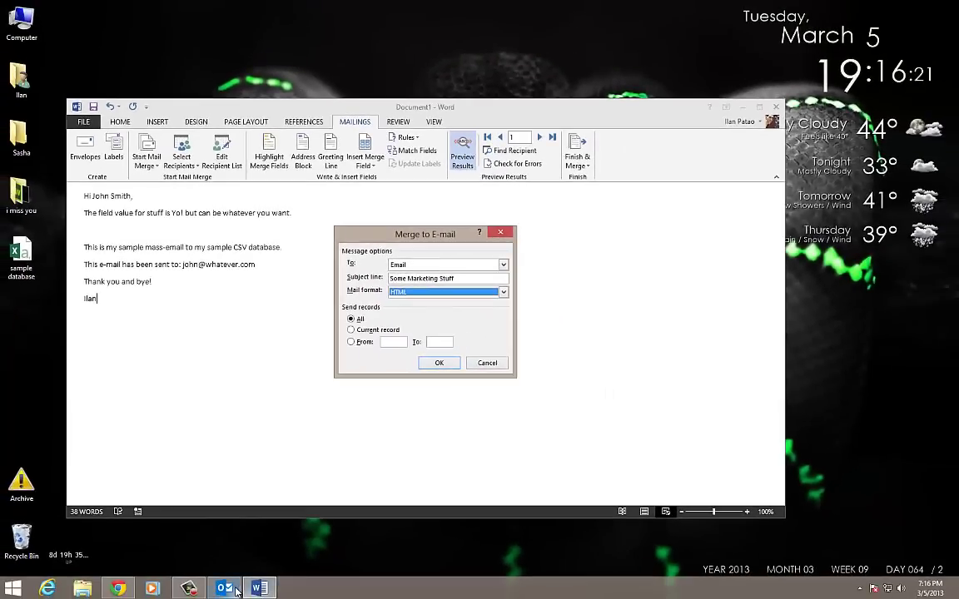
# Switch to Outlook and run Send/Receive All Folders to push out the queued merge messages
pyautogui.click(237, 591)
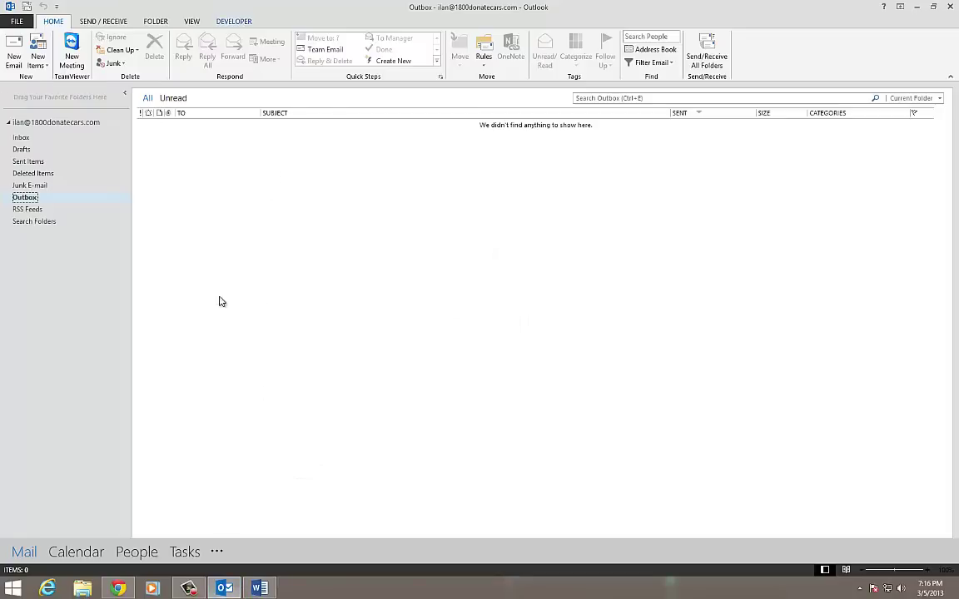
pyautogui.click(260, 589)
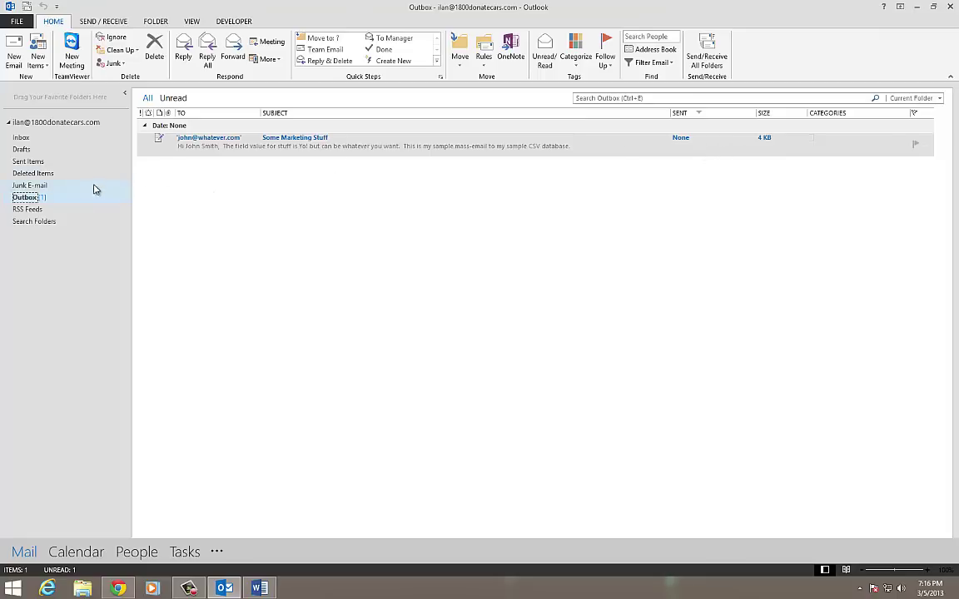
pyautogui.click(699, 50)
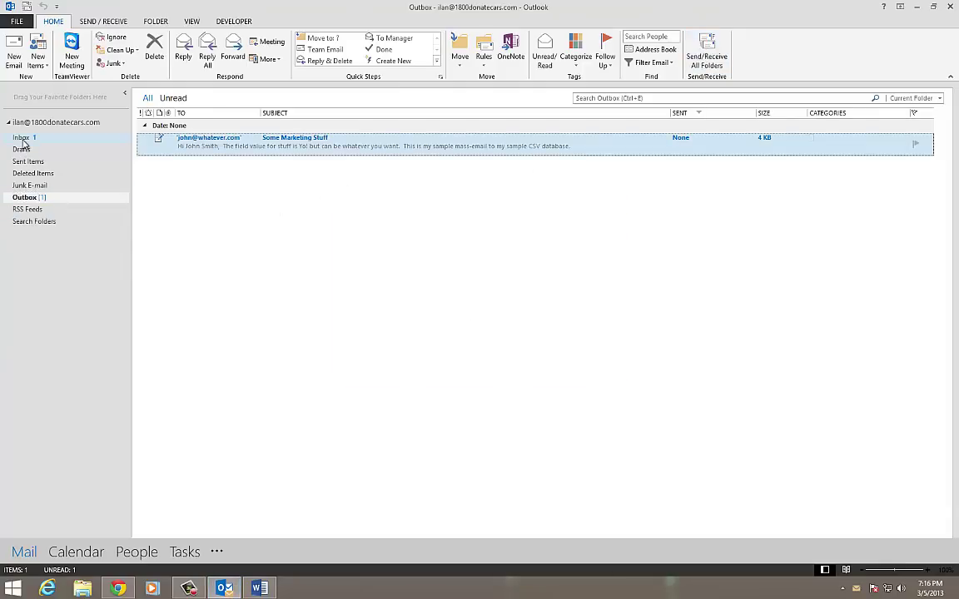
# Open the Inbox and read the seven Mail Delivery System undeliverable-mail notices
pyautogui.click(25, 138)
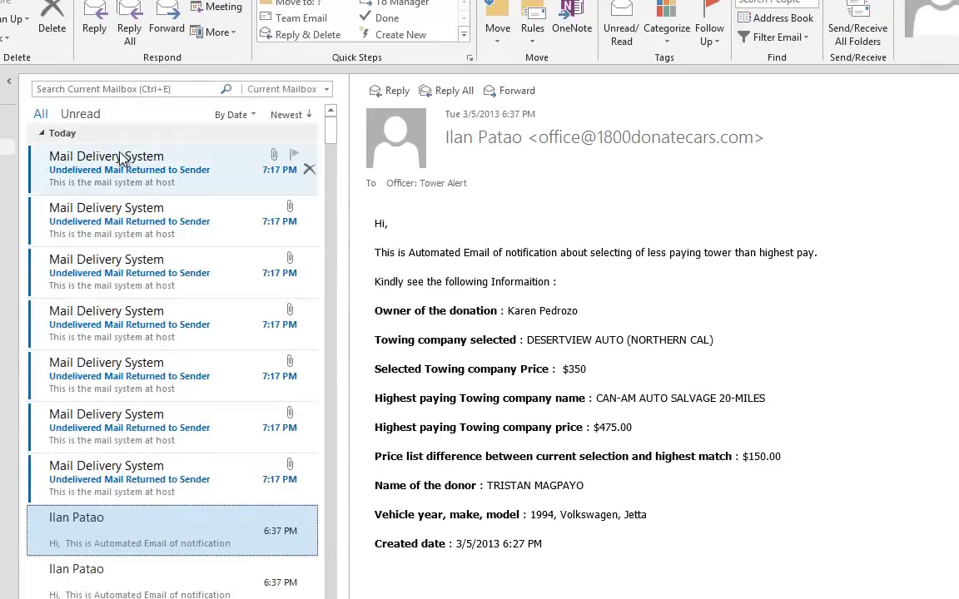
pyautogui.click(121, 160)
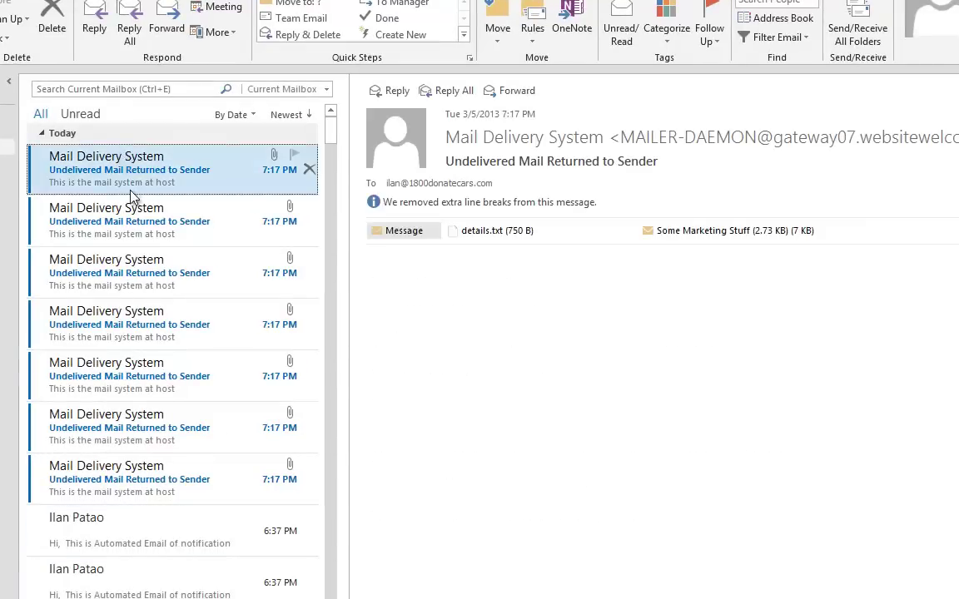
pyautogui.click(129, 212)
pyautogui.click(170, 267)
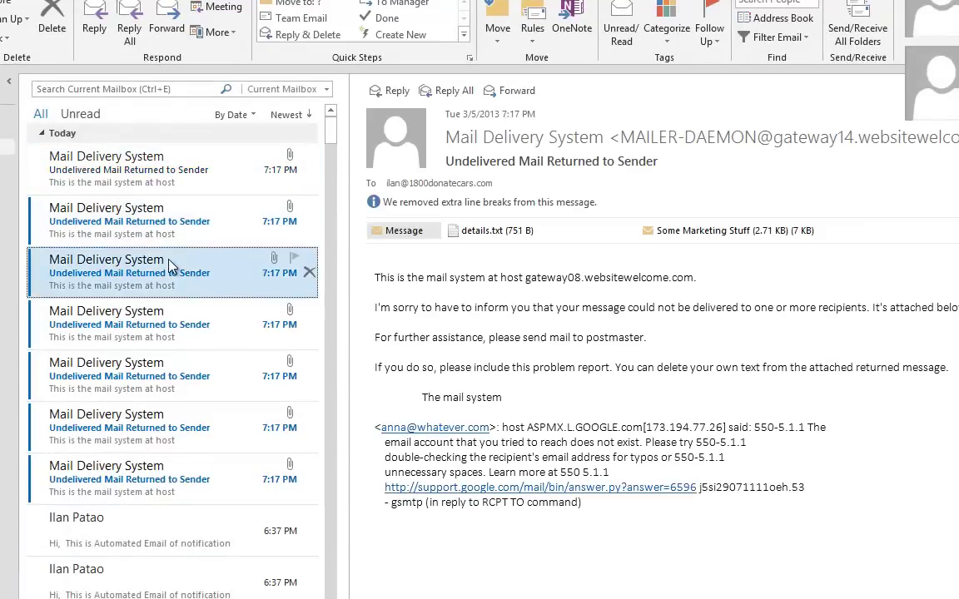
pyautogui.click(160, 320)
pyautogui.click(167, 364)
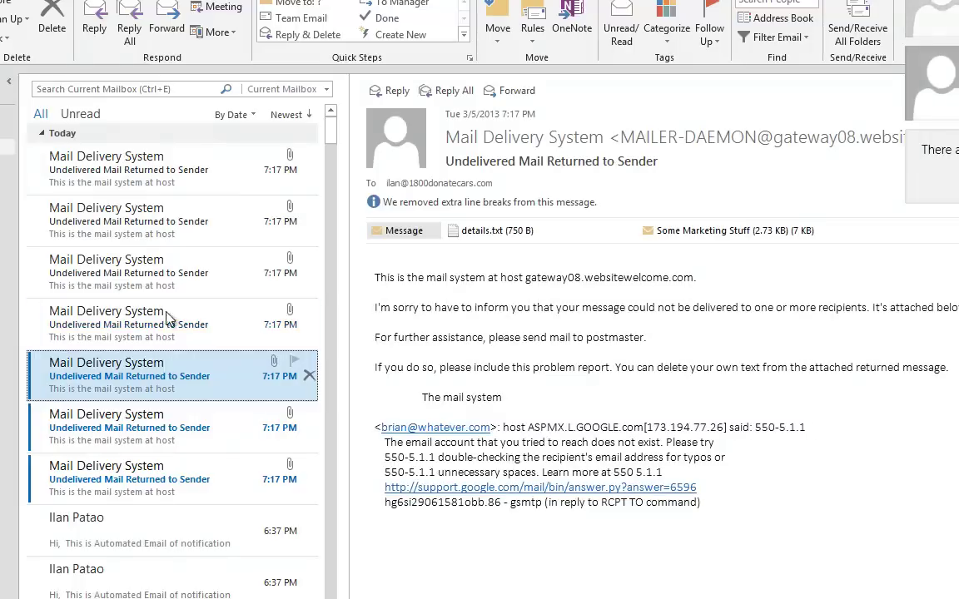
pyautogui.click(149, 277)
pyautogui.click(158, 216)
pyautogui.click(154, 170)
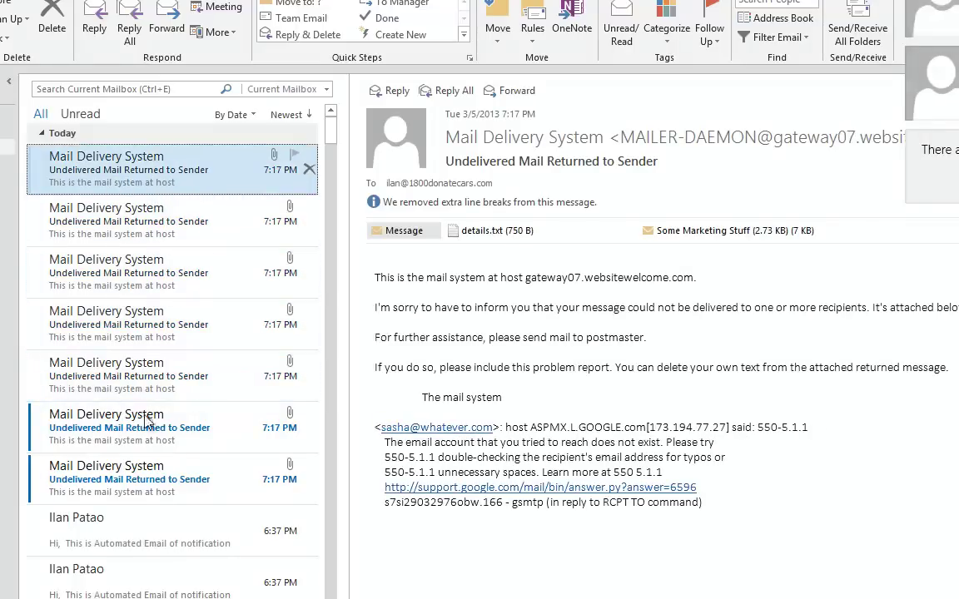
pyautogui.click(133, 421)
pyautogui.click(138, 470)
# Revisit the returned notices one by one, ending back on the first
pyautogui.click(150, 366)
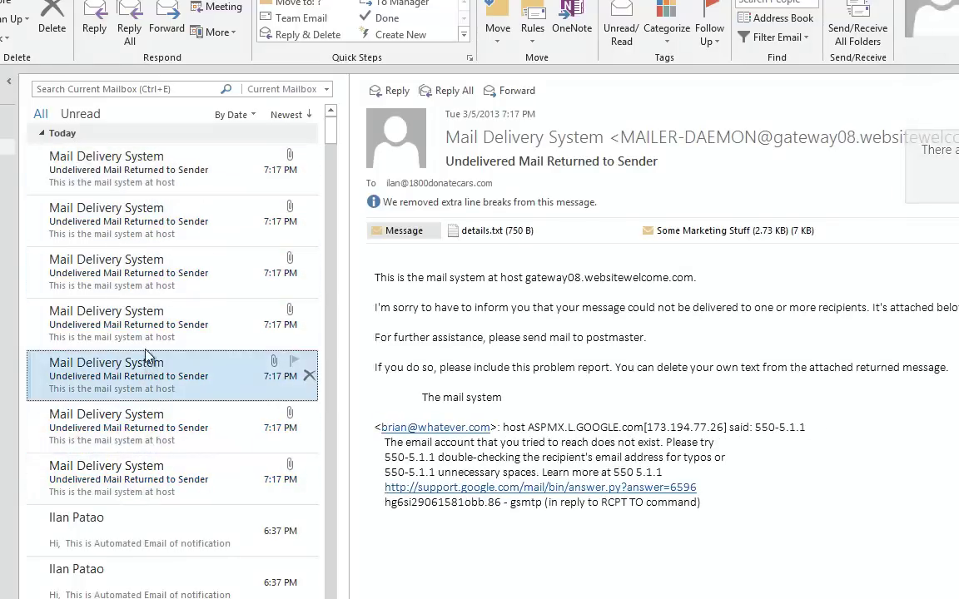
pyautogui.click(150, 335)
pyautogui.click(148, 279)
pyautogui.click(153, 217)
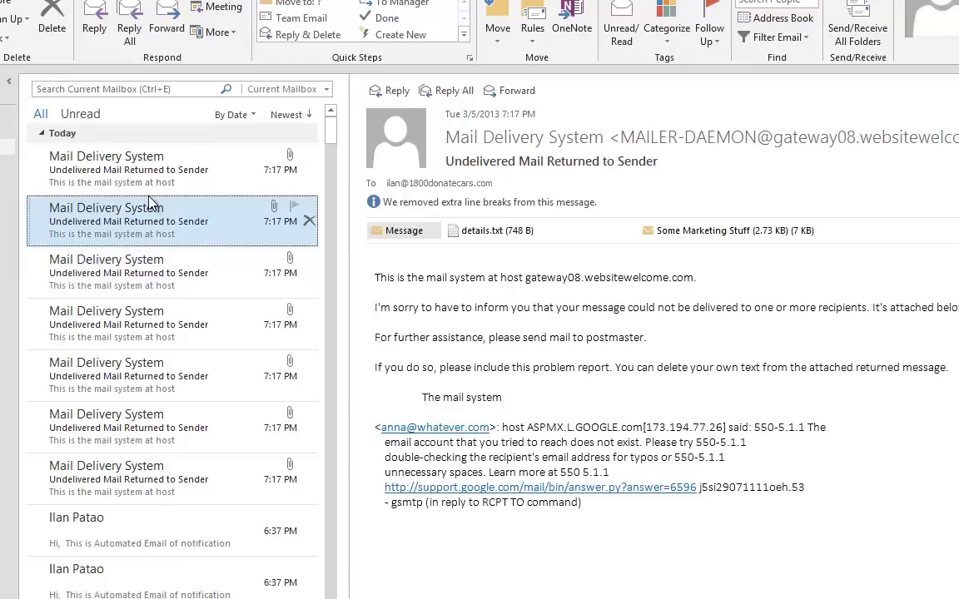
pyautogui.click(133, 170)
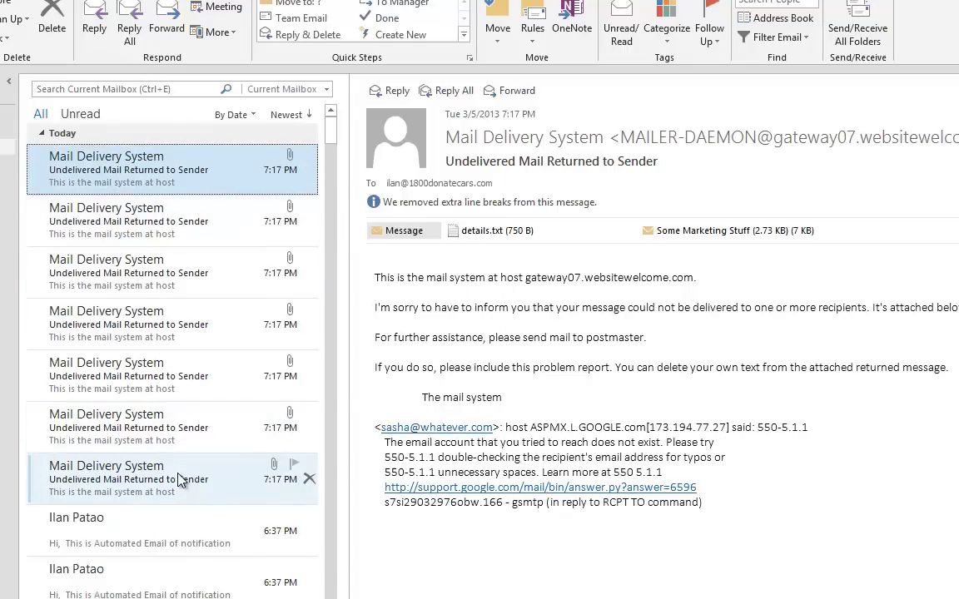
pyautogui.click(159, 426)
pyautogui.click(143, 363)
pyautogui.click(145, 212)
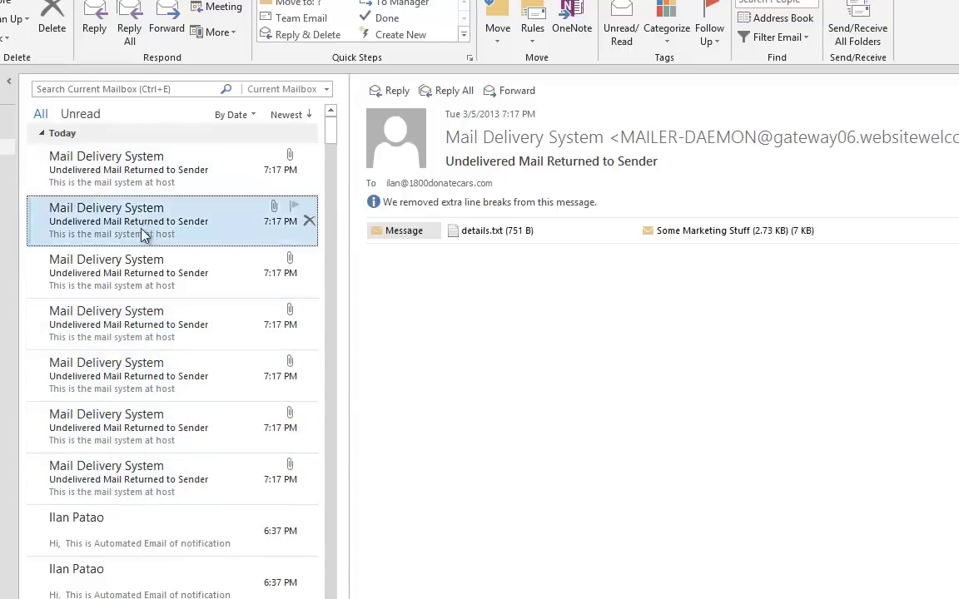
pyautogui.click(146, 257)
pyautogui.click(152, 174)
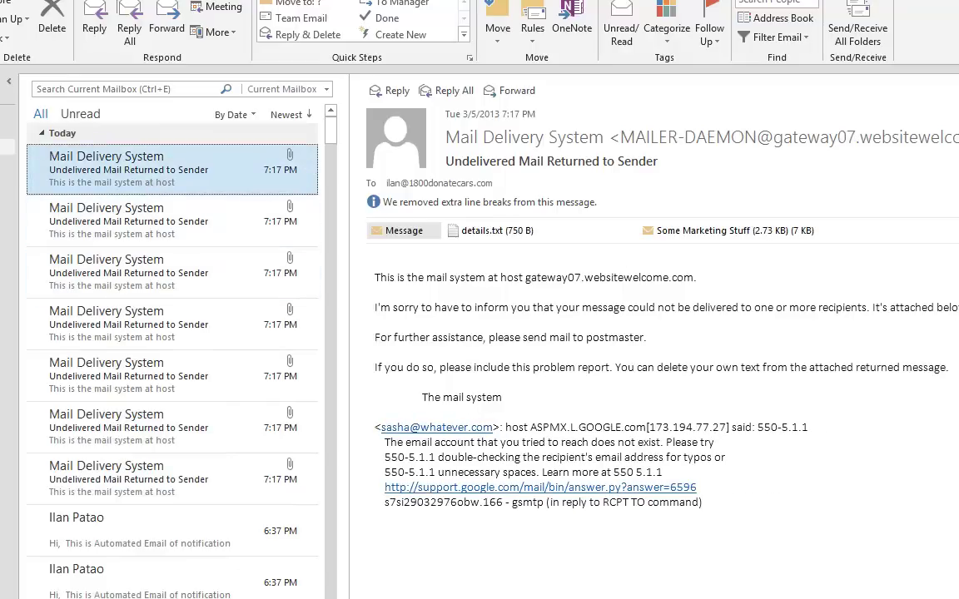
# Inspect the returned Some Marketing Stuff message, close it, and view the Outbox
pyautogui.click(730, 233)
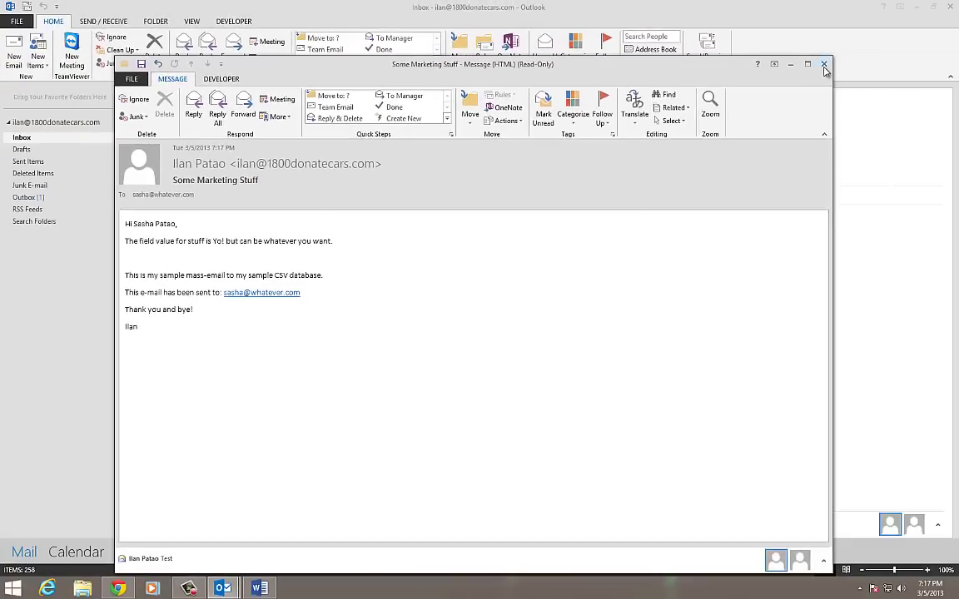
pyautogui.click(825, 66)
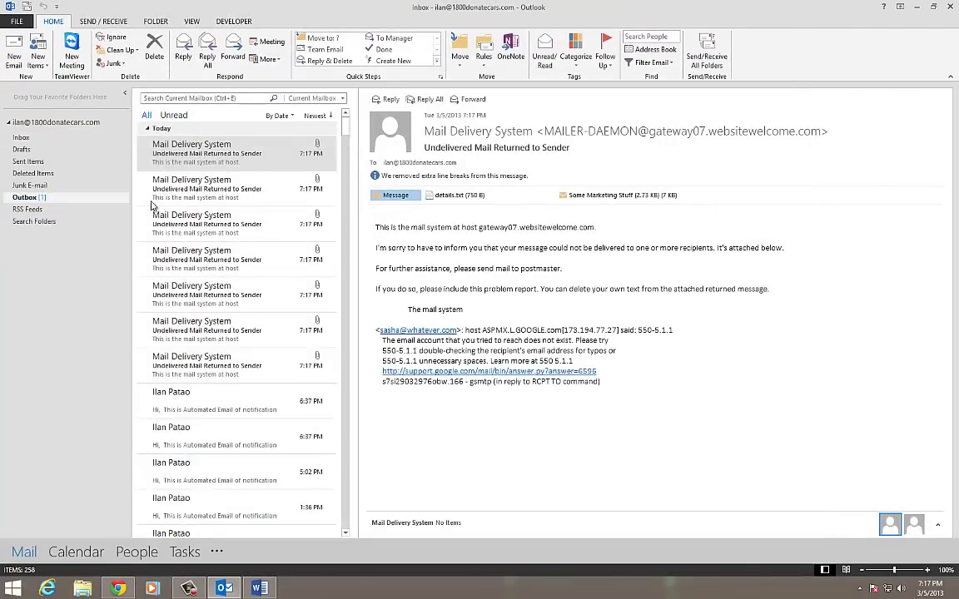
pyautogui.click(31, 200)
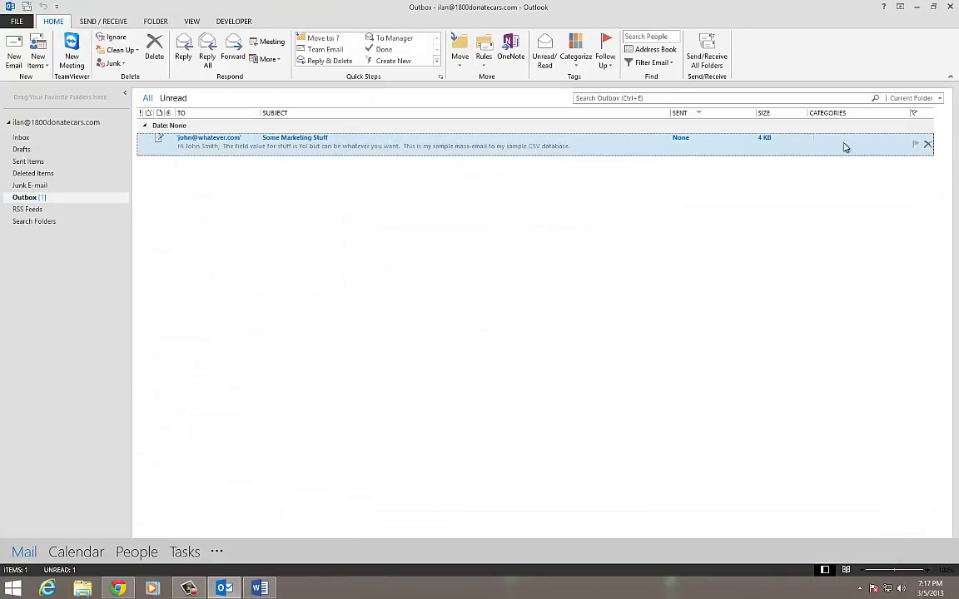
# Send and receive again, then read the bounce notices in the Inbox
pyautogui.click(707, 55)
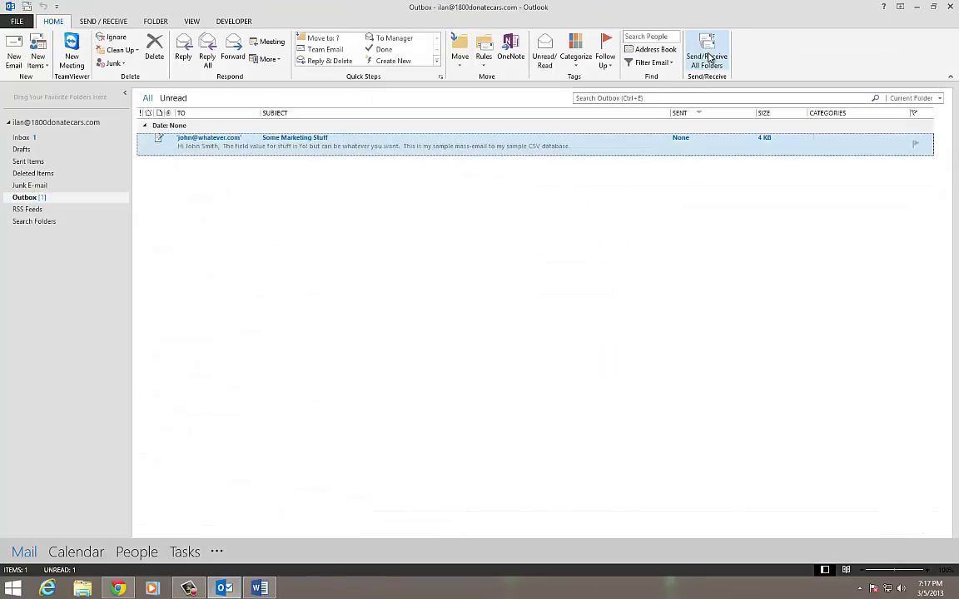
pyautogui.click(24, 138)
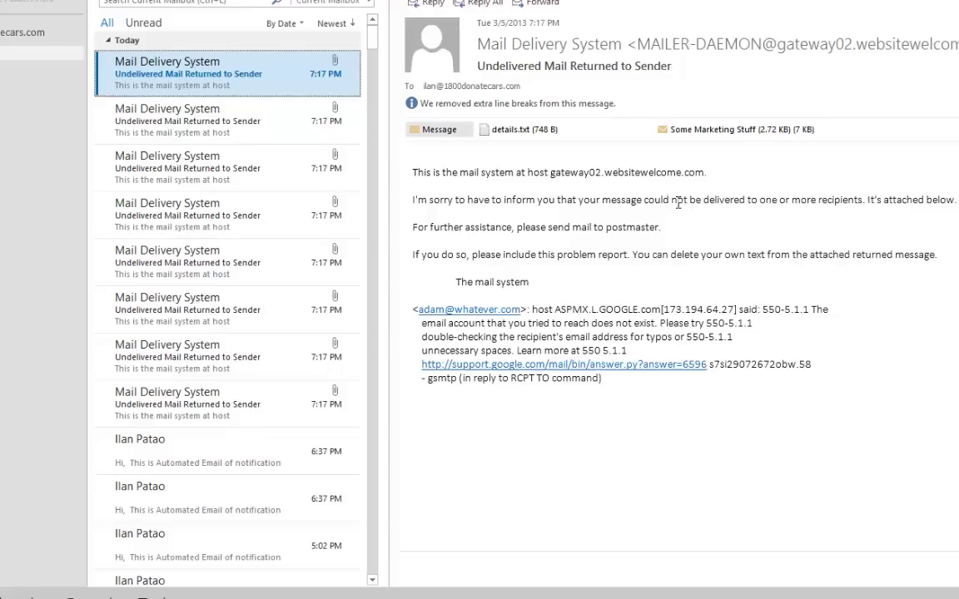
pyautogui.click(208, 125)
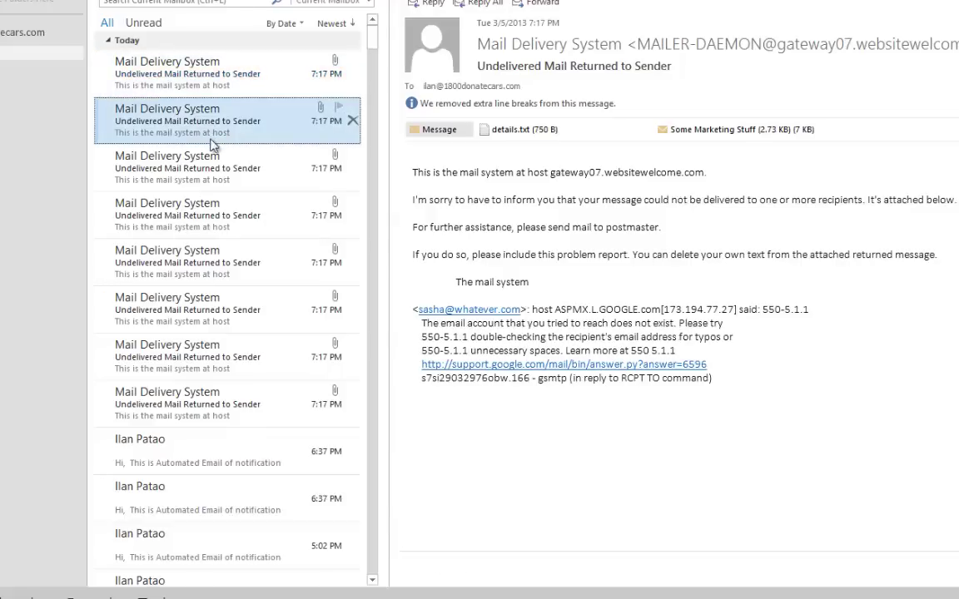
pyautogui.click(209, 171)
pyautogui.click(210, 206)
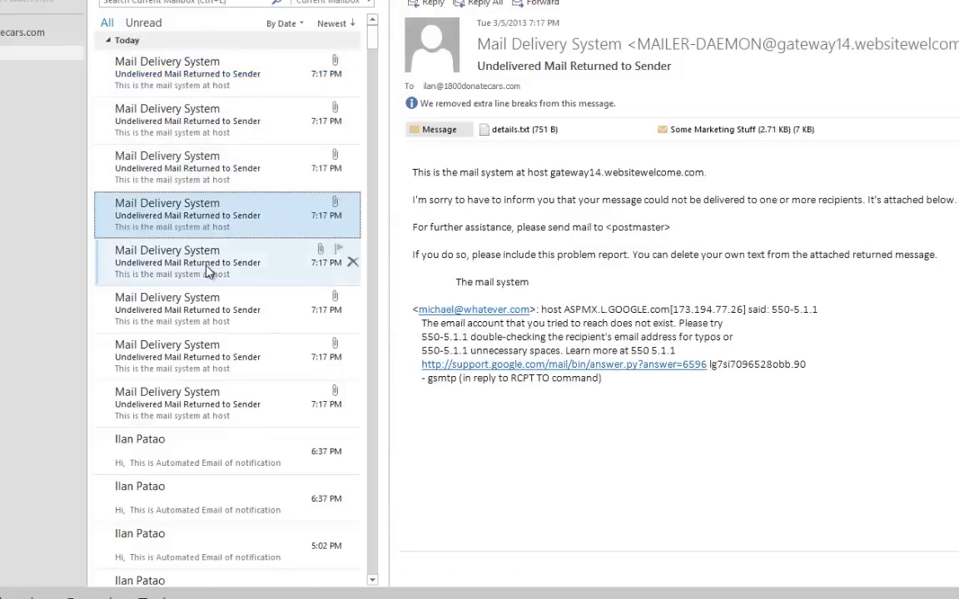
pyautogui.click(213, 275)
pyautogui.click(209, 301)
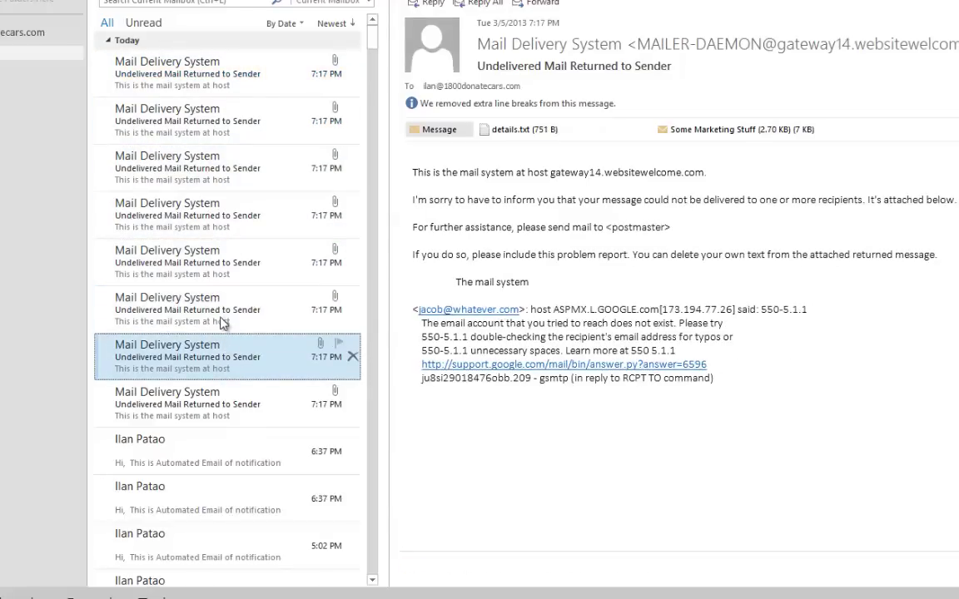
pyautogui.click(218, 266)
pyautogui.click(214, 214)
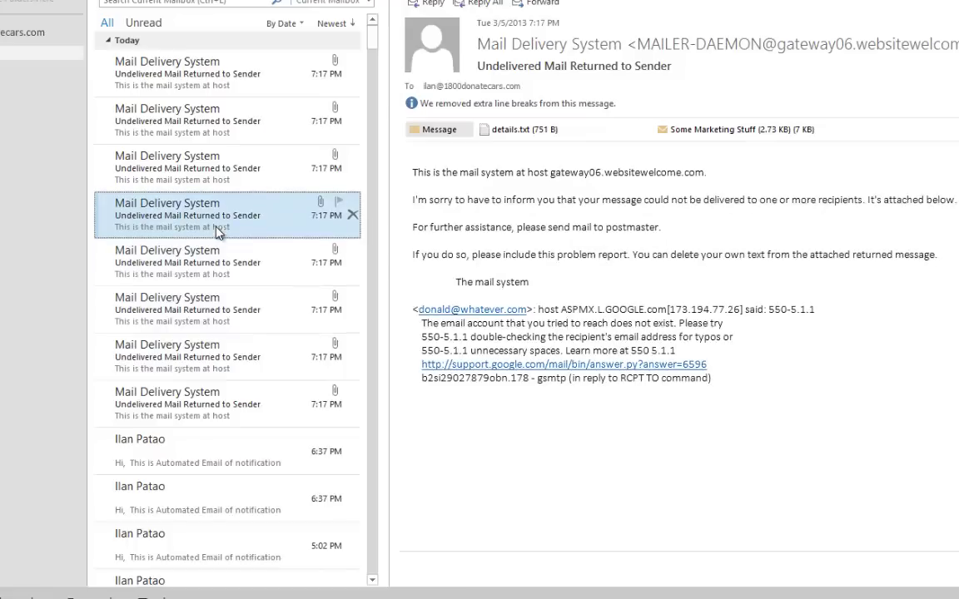
pyautogui.click(211, 160)
pyautogui.click(210, 112)
pyautogui.click(210, 89)
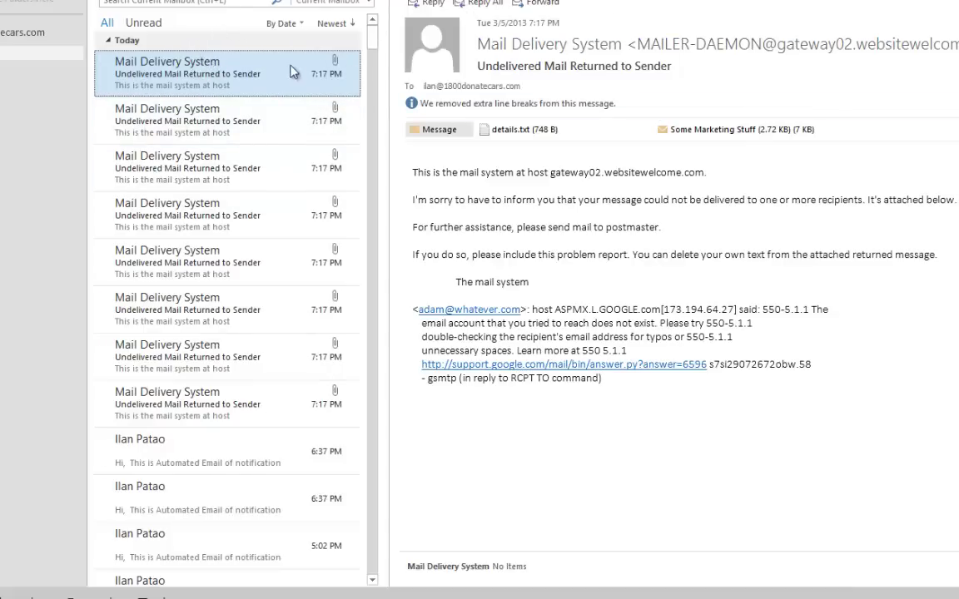
# Read through all eight bounce notices again, then switch back to the Word document
pyautogui.click(233, 112)
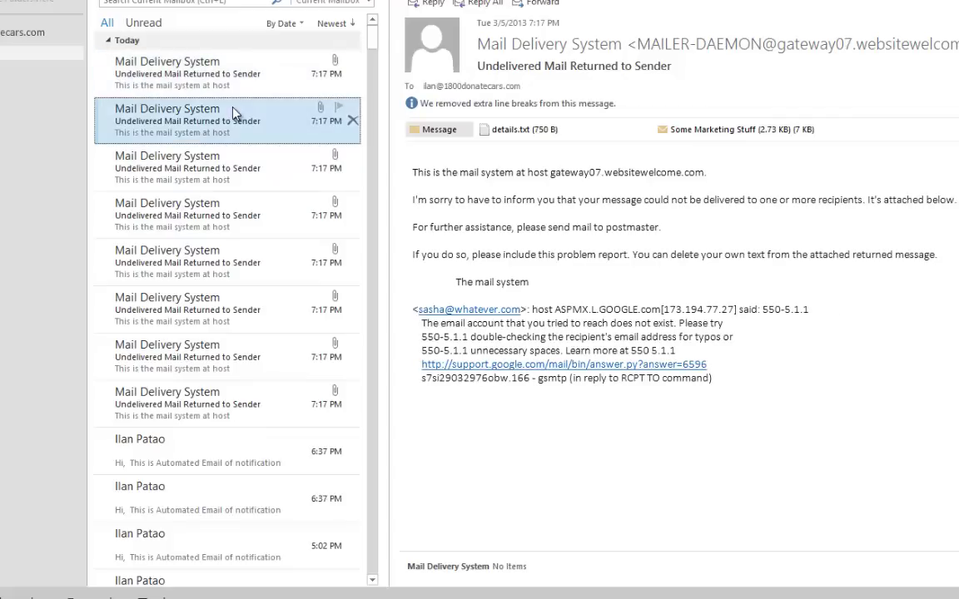
pyautogui.click(228, 168)
pyautogui.click(227, 213)
pyautogui.click(247, 258)
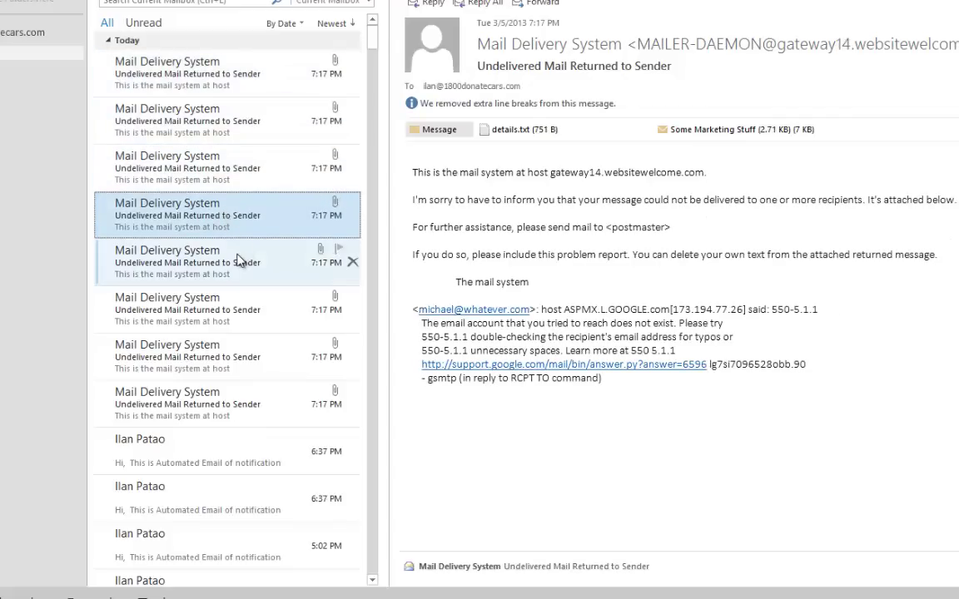
pyautogui.click(239, 293)
pyautogui.click(221, 360)
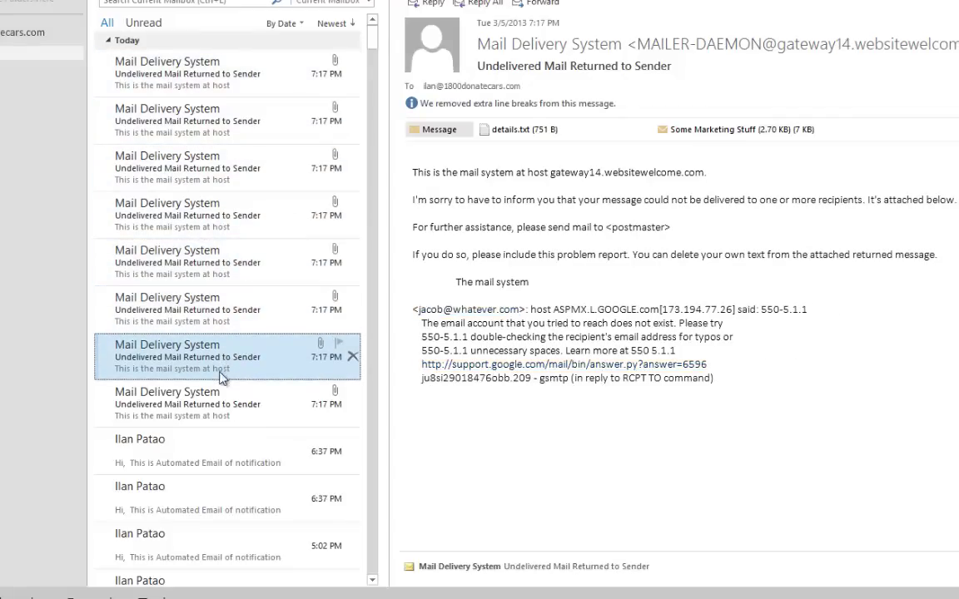
pyautogui.click(221, 395)
pyautogui.click(223, 367)
pyautogui.click(231, 330)
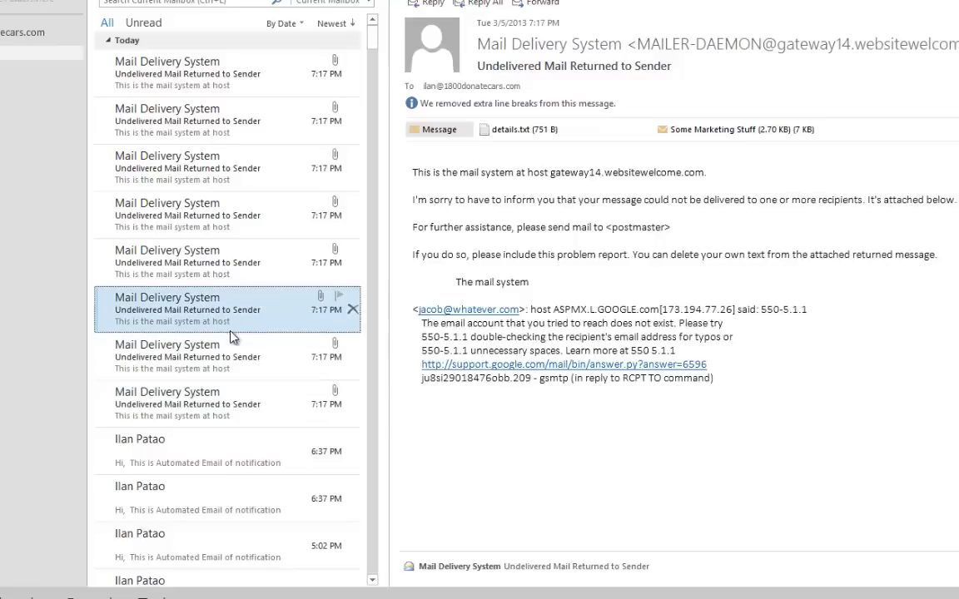
pyautogui.click(230, 283)
pyautogui.click(218, 208)
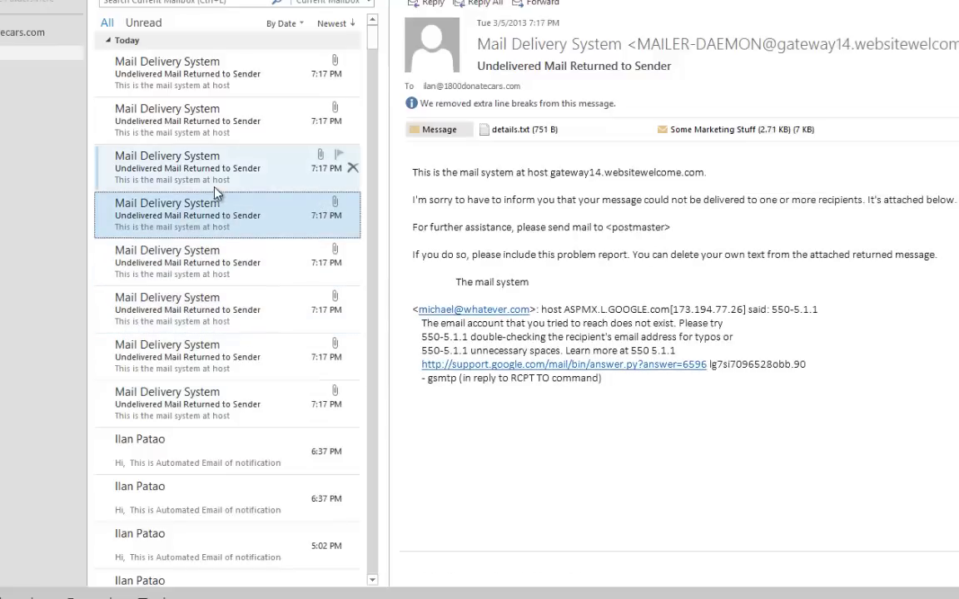
pyautogui.click(215, 176)
pyautogui.click(219, 110)
pyautogui.click(218, 70)
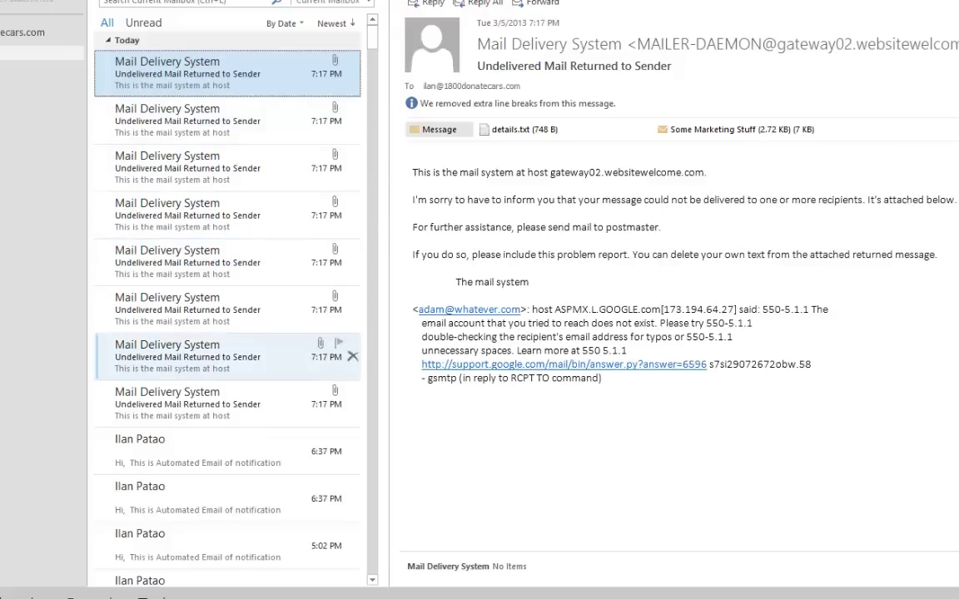
pyautogui.hotkey('alt', 'Tab')
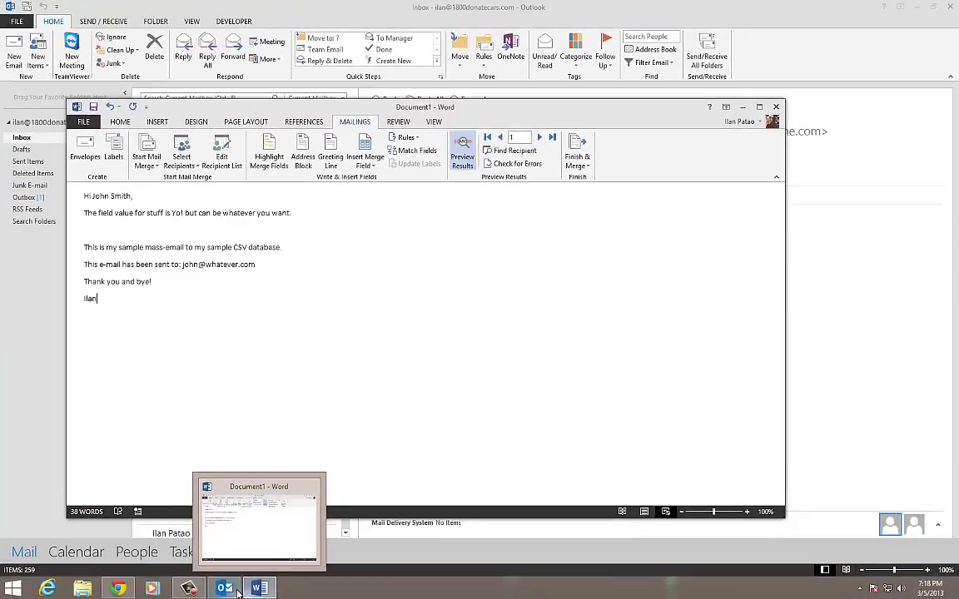
# Send the message waiting in Outlook's Outbox, then Send/Receive from the Inbox
pyautogui.click(238, 593)
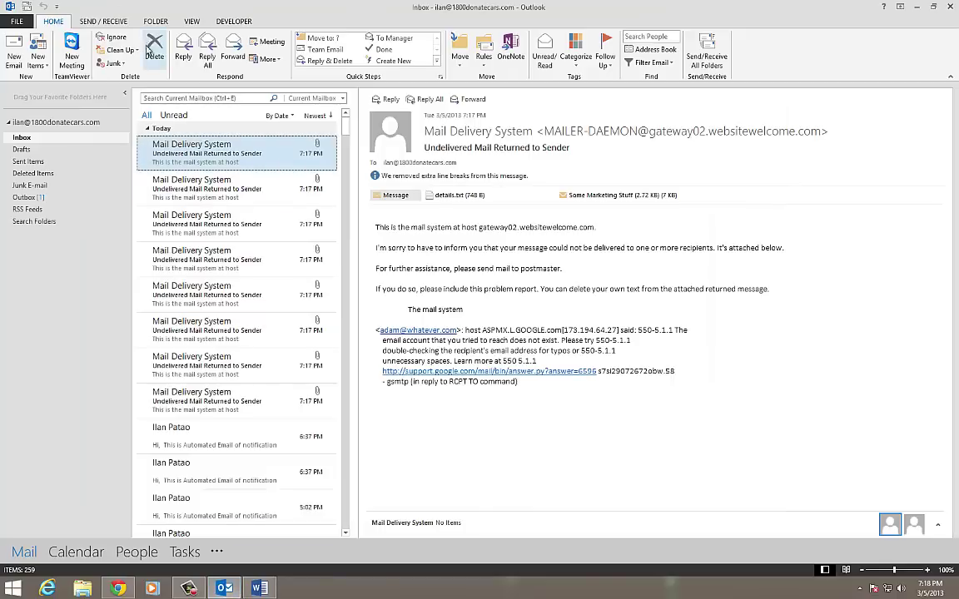
pyautogui.click(23, 198)
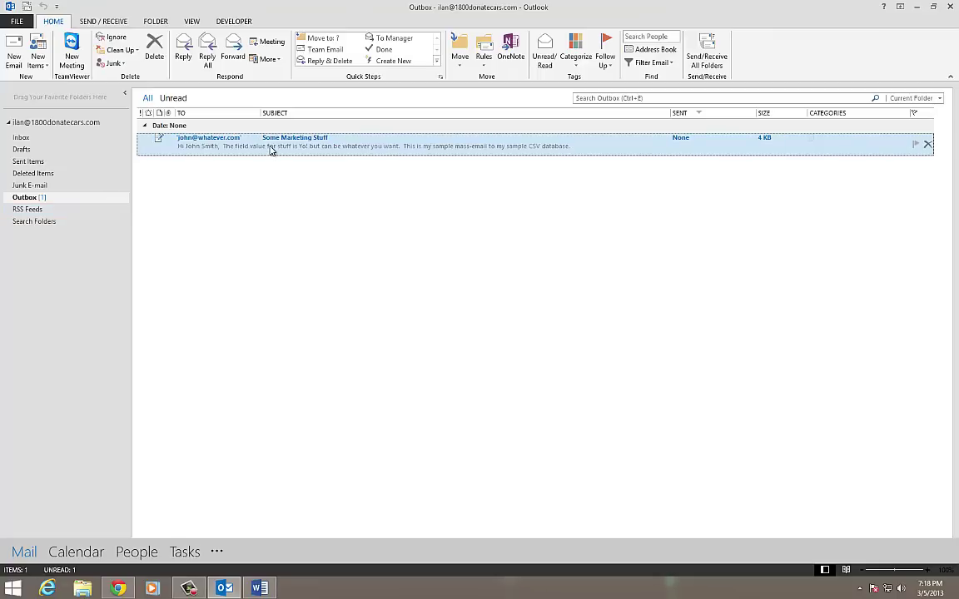
pyautogui.doubleClick(271, 149)
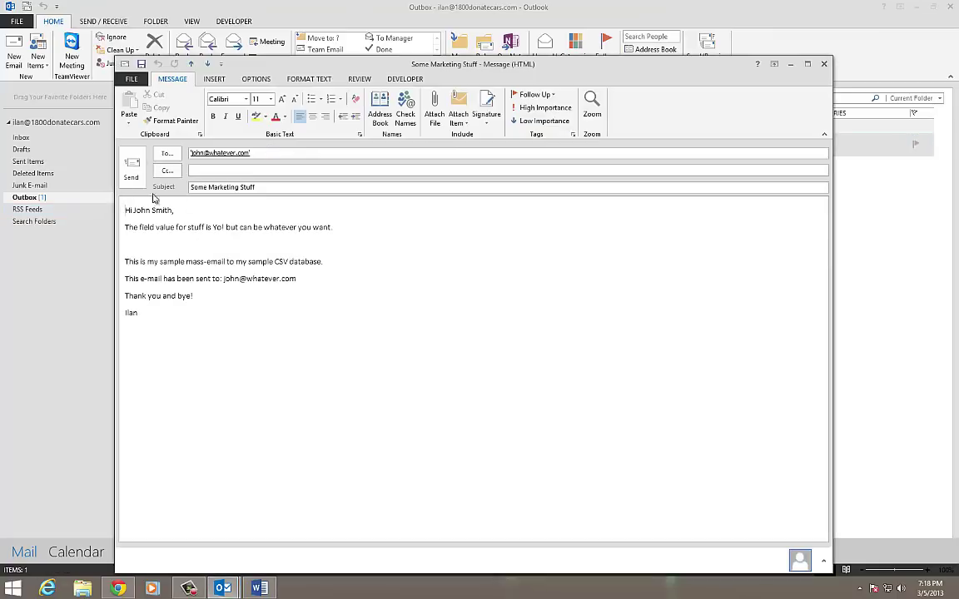
pyautogui.click(132, 167)
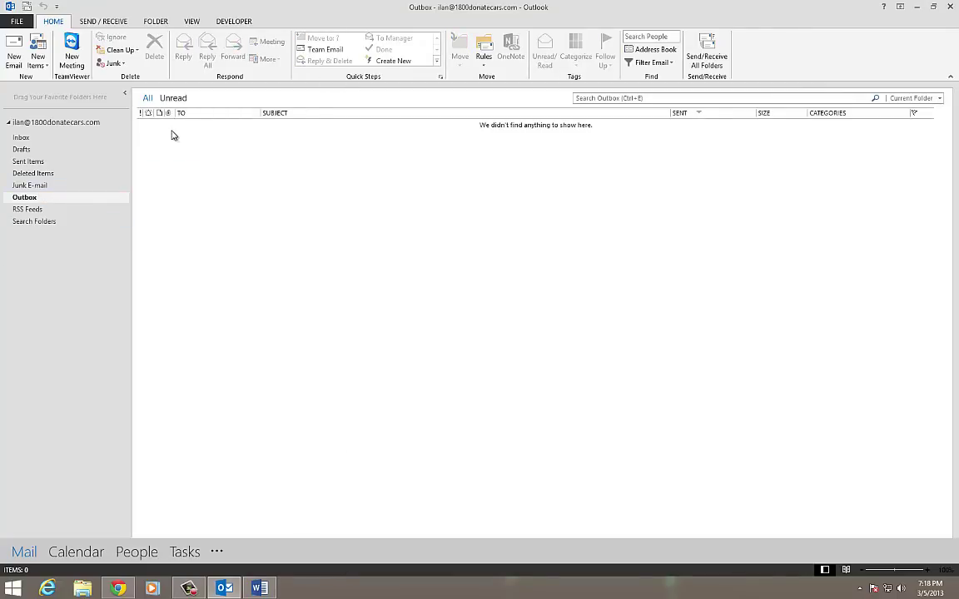
pyautogui.click(20, 138)
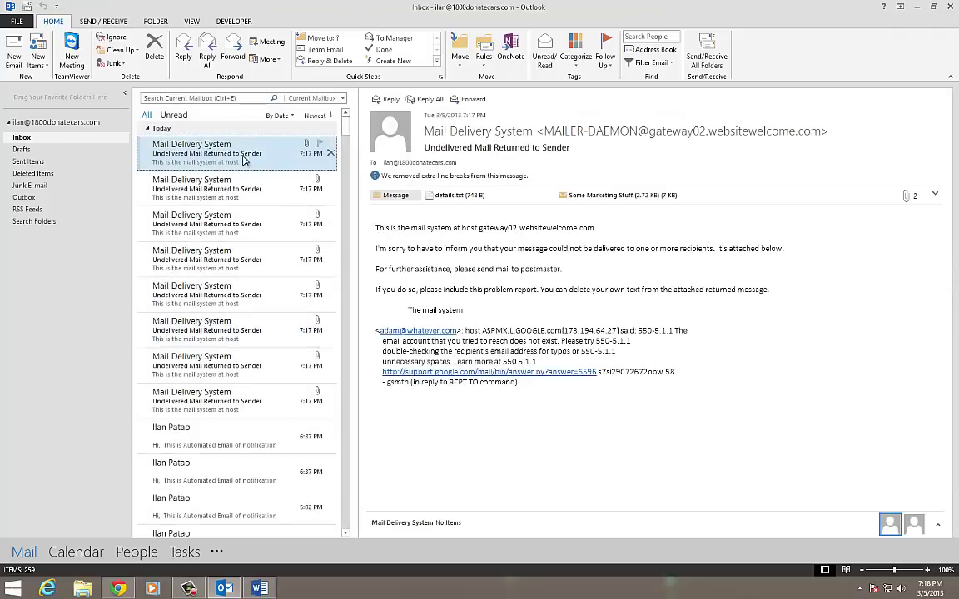
pyautogui.click(706, 52)
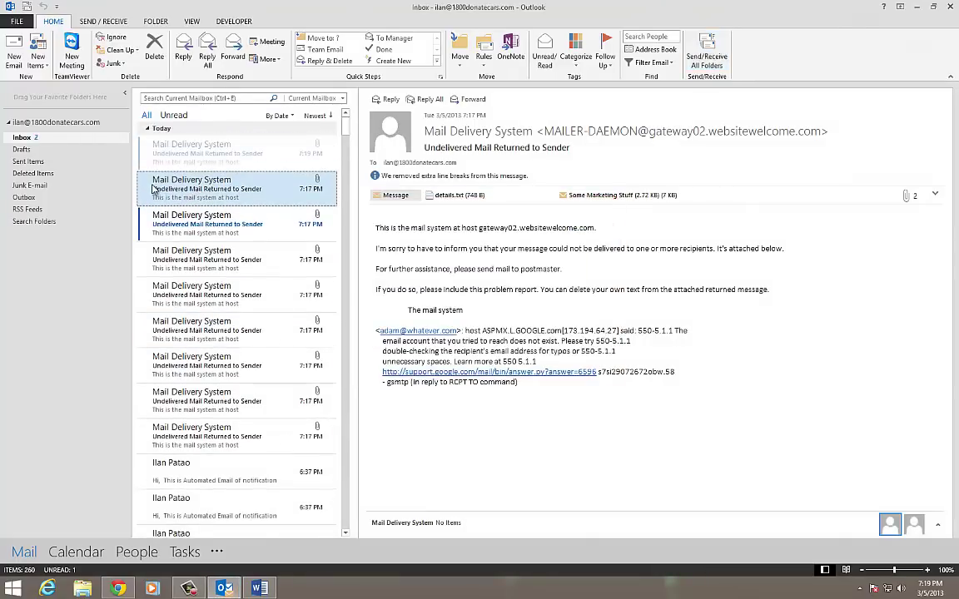
# Review the new 7:19 PM bounce notice and the older ones, then glance at the Word letter
pyautogui.click(233, 223)
pyautogui.click(199, 154)
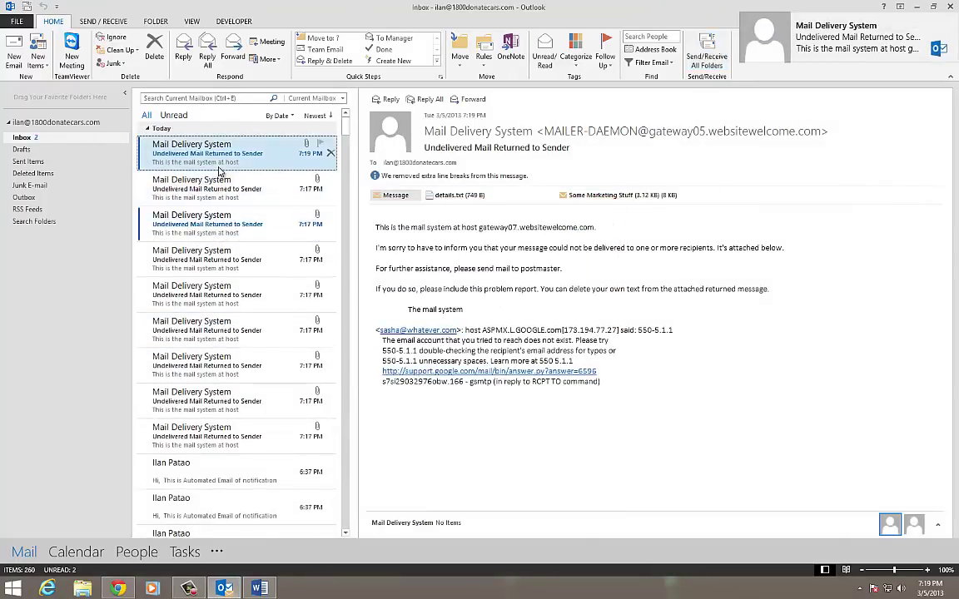
pyautogui.click(200, 190)
pyautogui.click(214, 252)
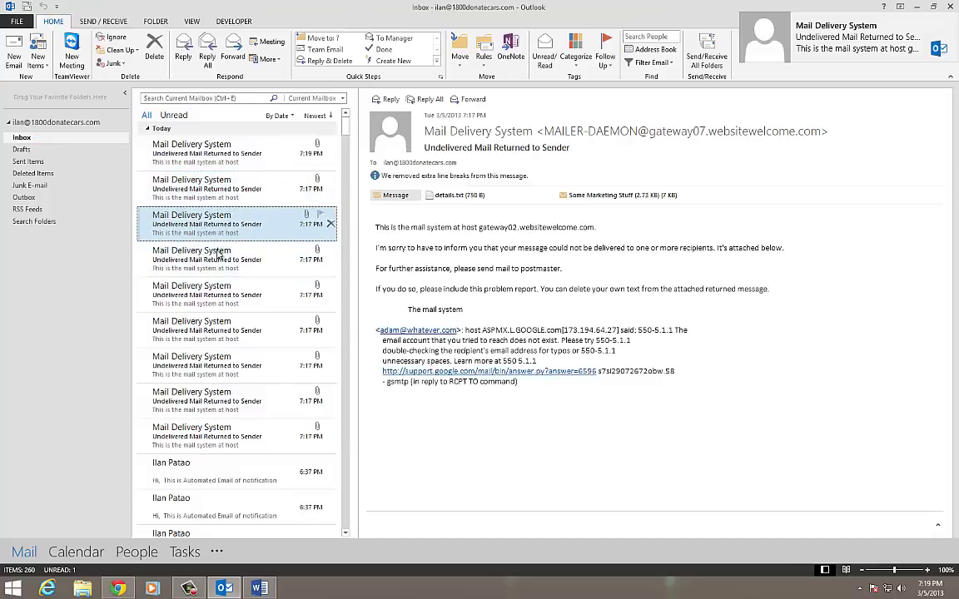
pyautogui.click(214, 304)
pyautogui.click(215, 329)
pyautogui.click(215, 364)
pyautogui.click(214, 401)
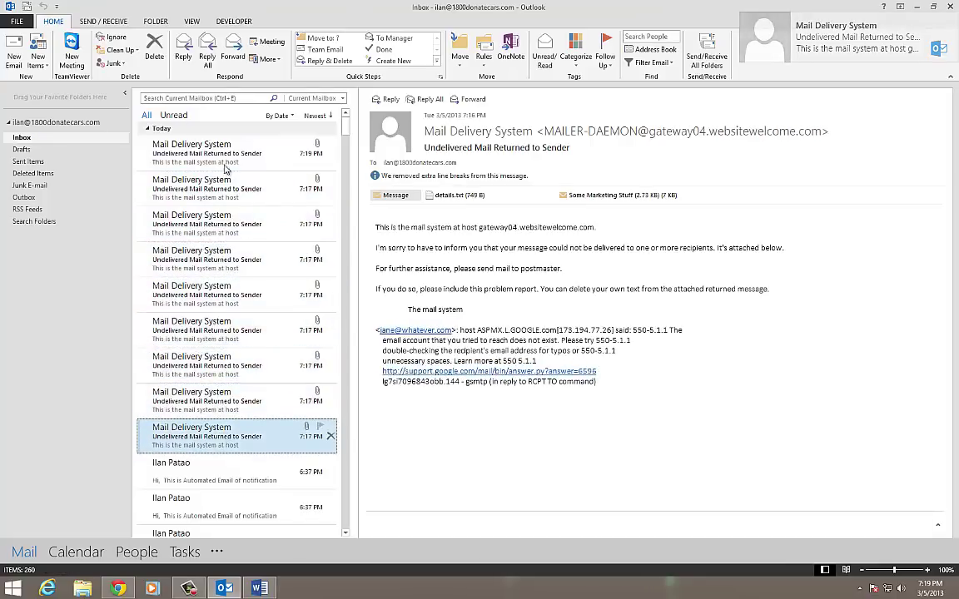
pyautogui.click(215, 435)
pyautogui.click(247, 154)
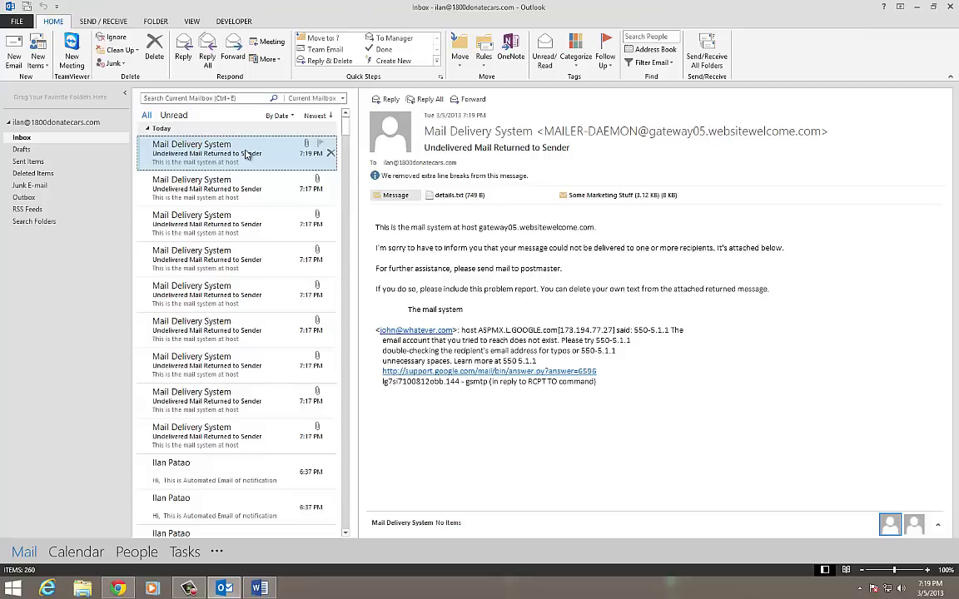
pyautogui.click(248, 589)
pyautogui.click(244, 590)
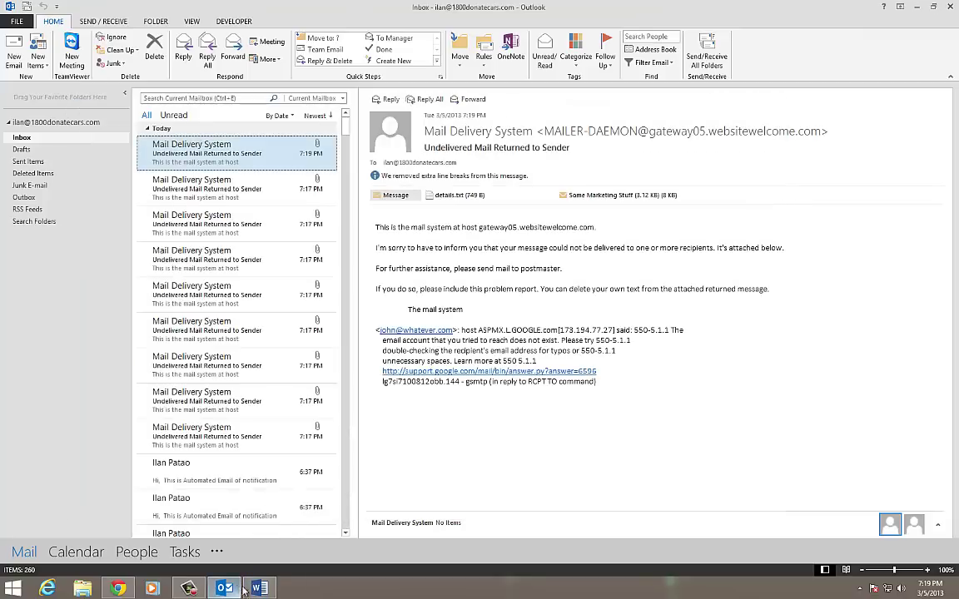
# Open the sample database CSV read-only in Excel and autofit columns A through I
pyautogui.press('super+d')
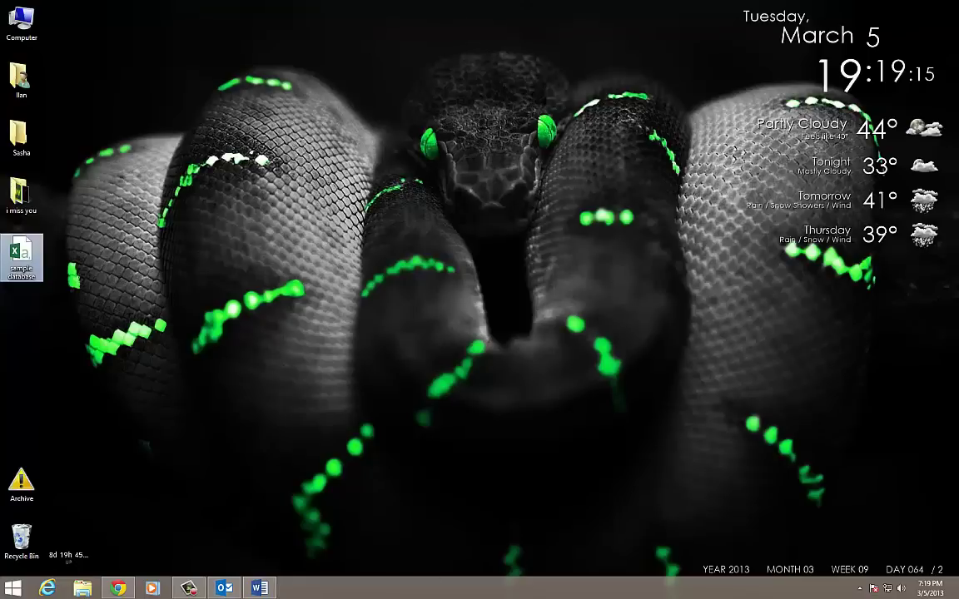
pyautogui.press('super')
pyautogui.doubleClick(38, 252)
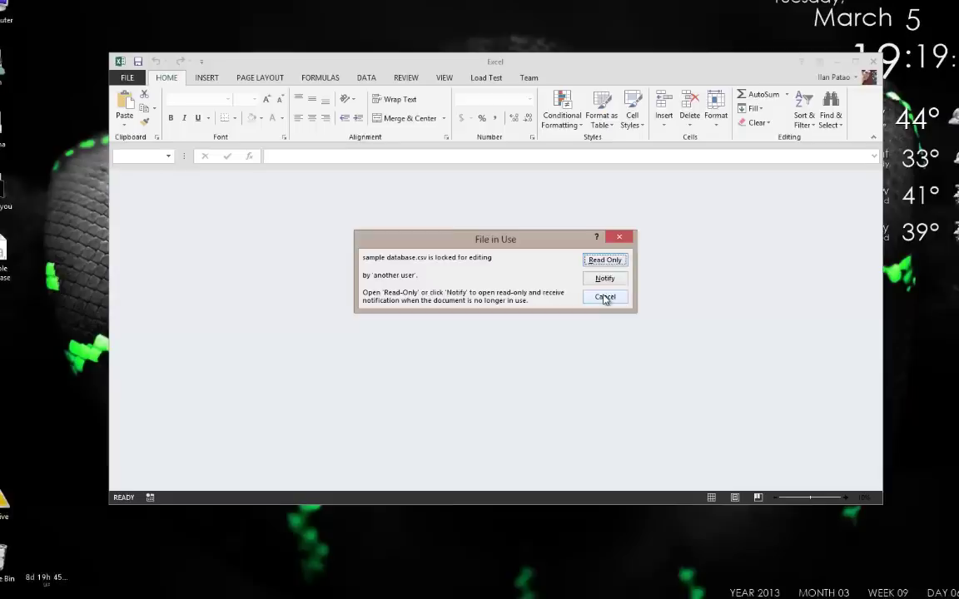
pyautogui.click(630, 259)
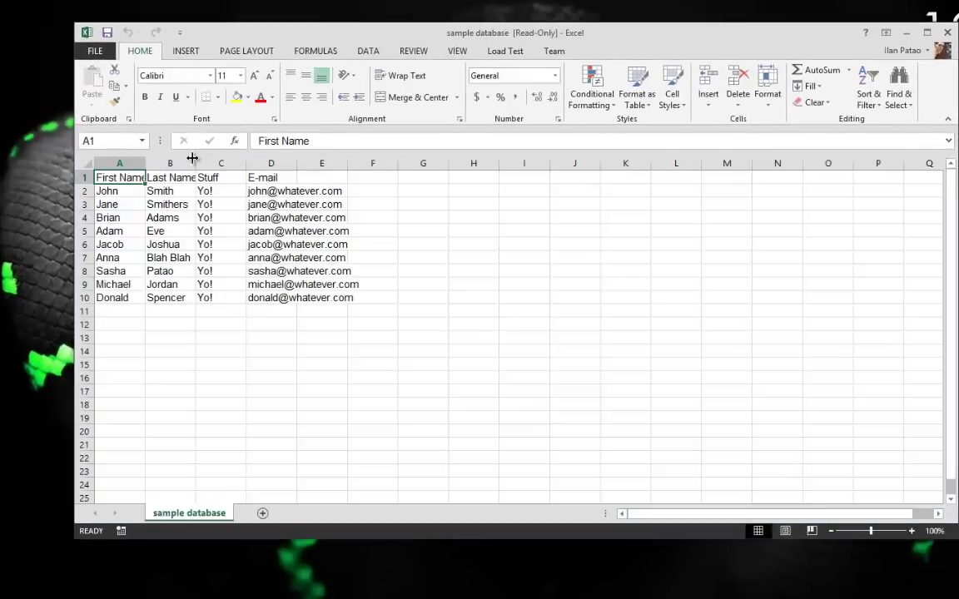
pyautogui.moveTo(129, 163); pyautogui.dragTo(524, 163)
pyautogui.doubleClick(297, 163)
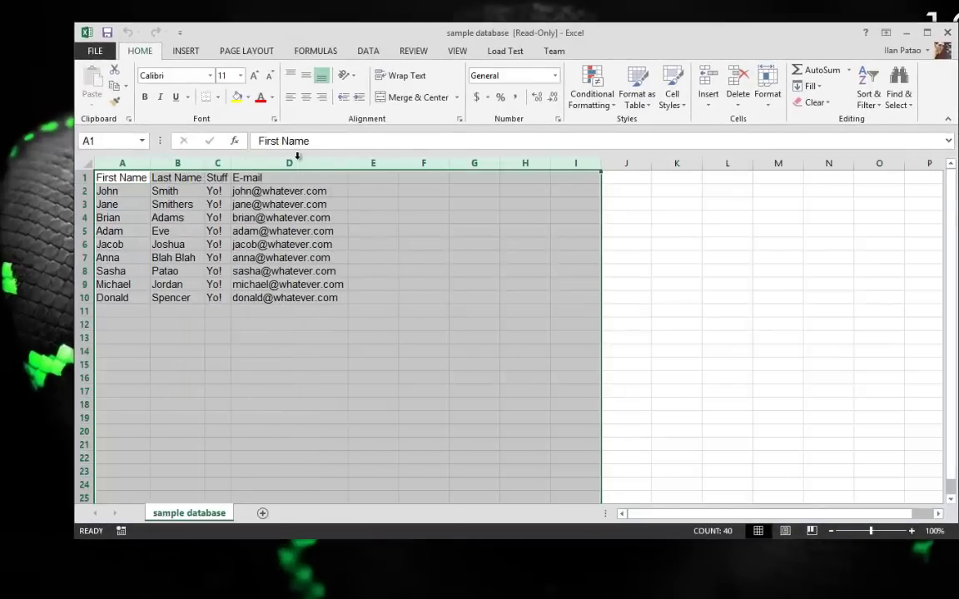
# Highlight the First Name, Last Name, Stuff and E-mail column entries in turn
pyautogui.moveTo(112, 177); pyautogui.dragTo(122, 272)
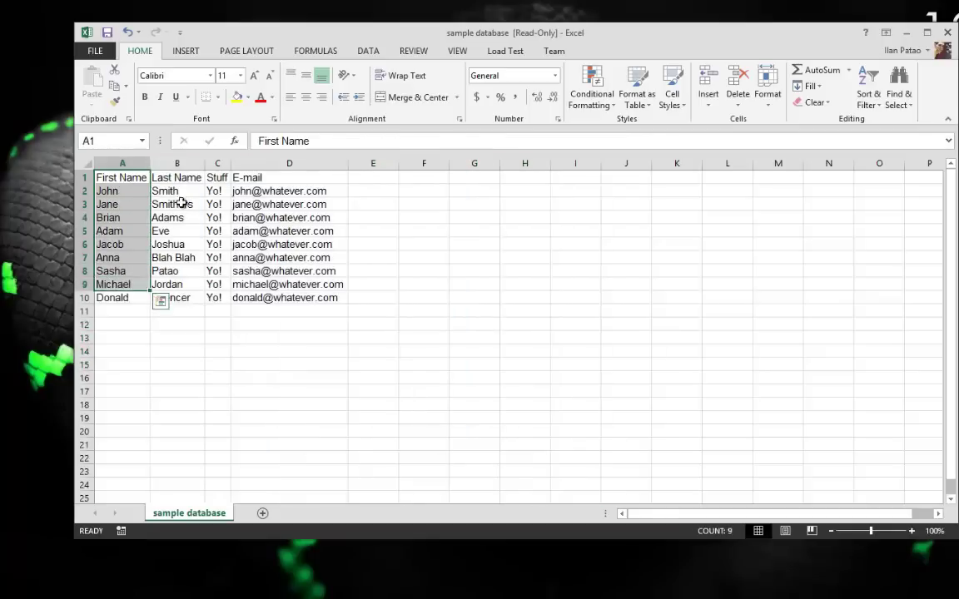
pyautogui.click(163, 177)
pyautogui.moveTo(178, 350); pyautogui.dragTo(178, 312)
pyautogui.moveTo(217, 177); pyautogui.dragTo(217, 311)
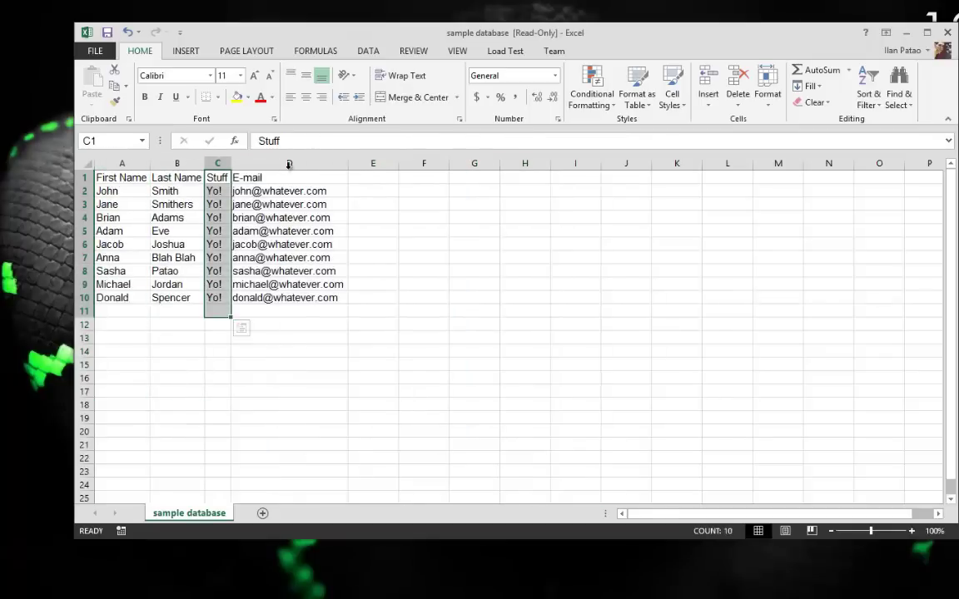
pyautogui.moveTo(289, 177); pyautogui.dragTo(288, 310)
pyautogui.click(272, 416)
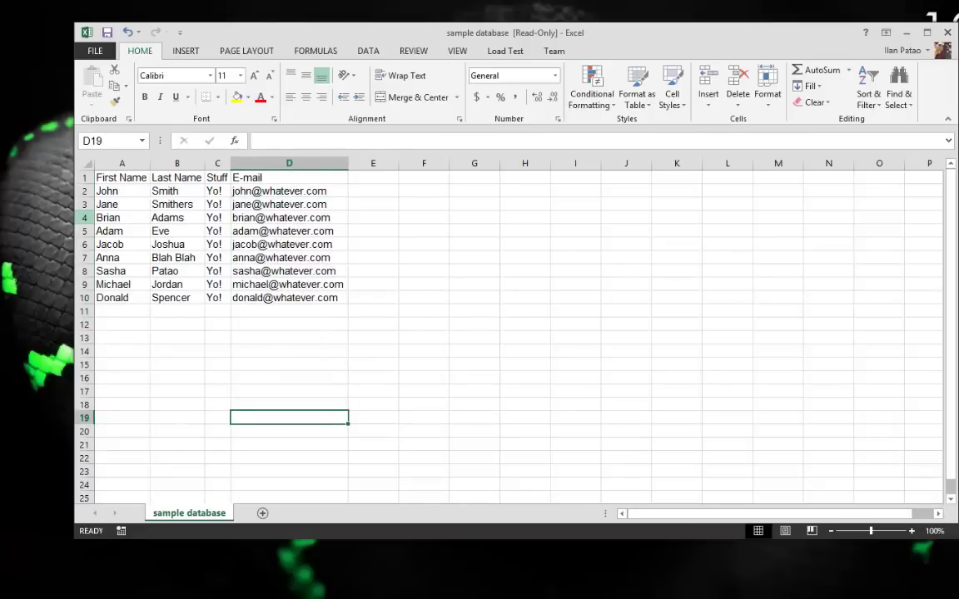
pyautogui.click(382, 241)
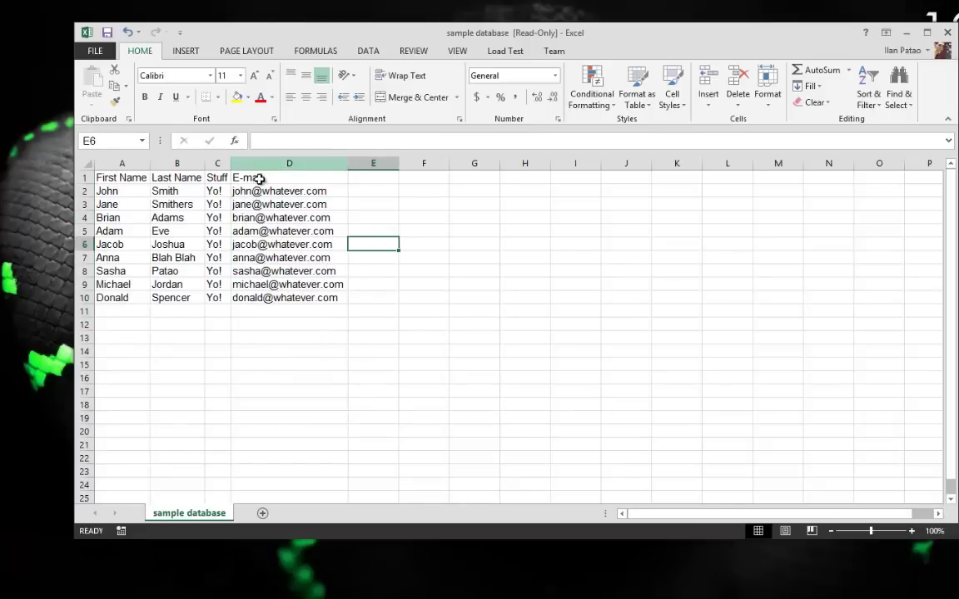
pyautogui.moveTo(256, 191); pyautogui.dragTo(275, 126)
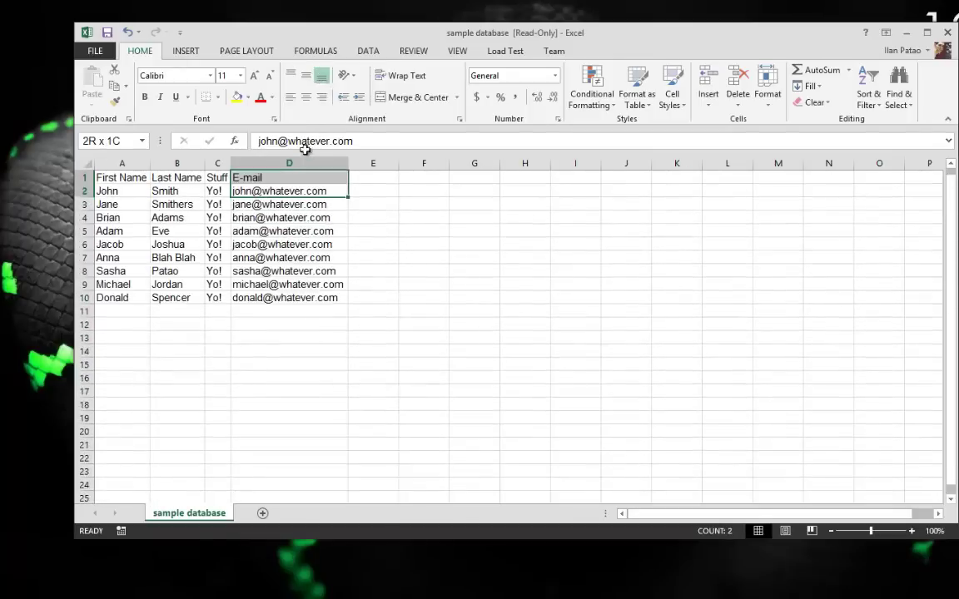
pyautogui.click(299, 340)
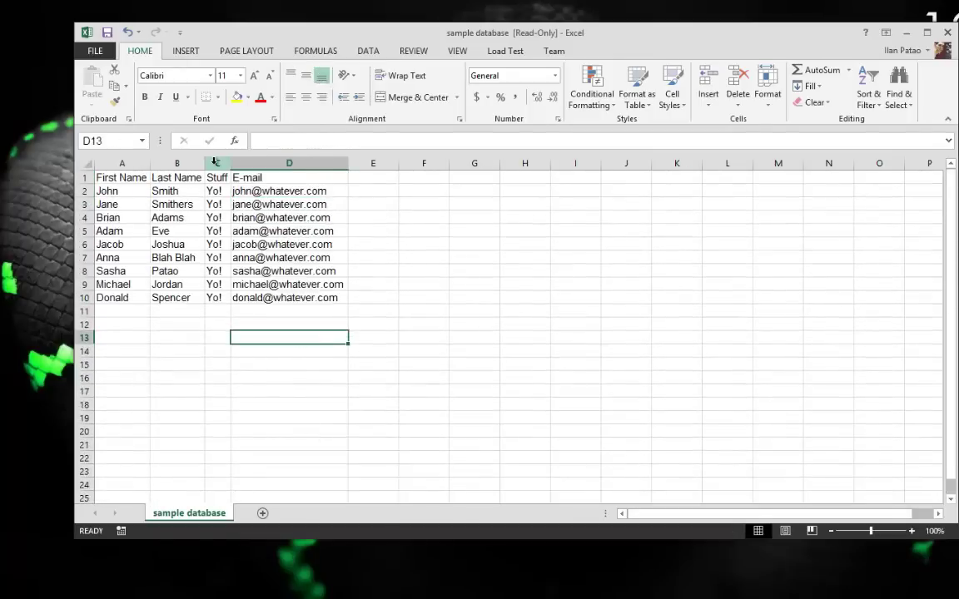
# Highlight the Stuff values, then the First Name and Last Name entries again
pyautogui.click(213, 162)
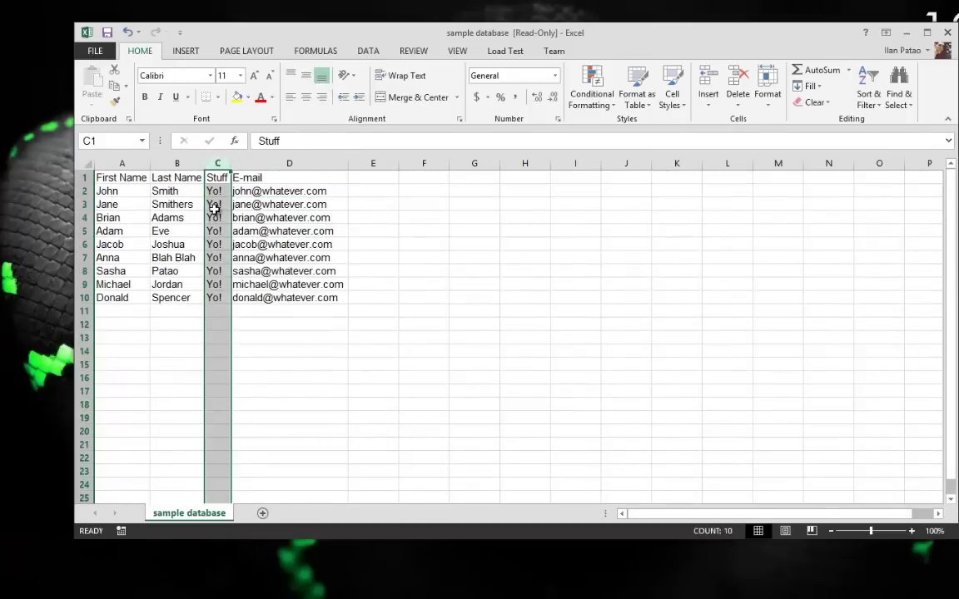
pyautogui.moveTo(214, 190); pyautogui.dragTo(218, 404)
pyautogui.click(218, 184)
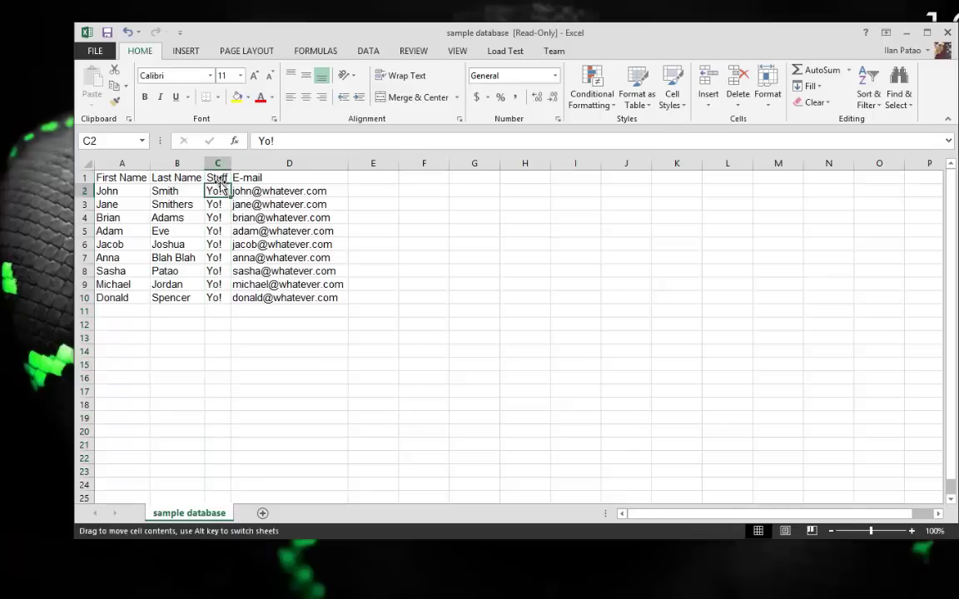
pyautogui.click(214, 177)
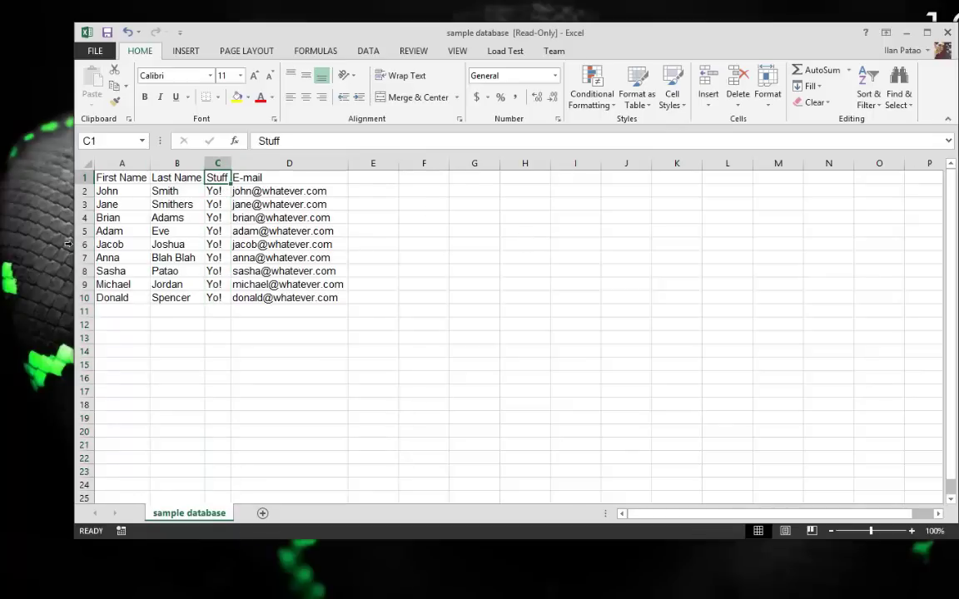
pyautogui.click(221, 283)
pyautogui.click(176, 244)
pyautogui.click(123, 200)
pyautogui.moveTo(123, 177); pyautogui.dragTo(160, 299)
pyautogui.moveTo(176, 177); pyautogui.dragTo(177, 319)
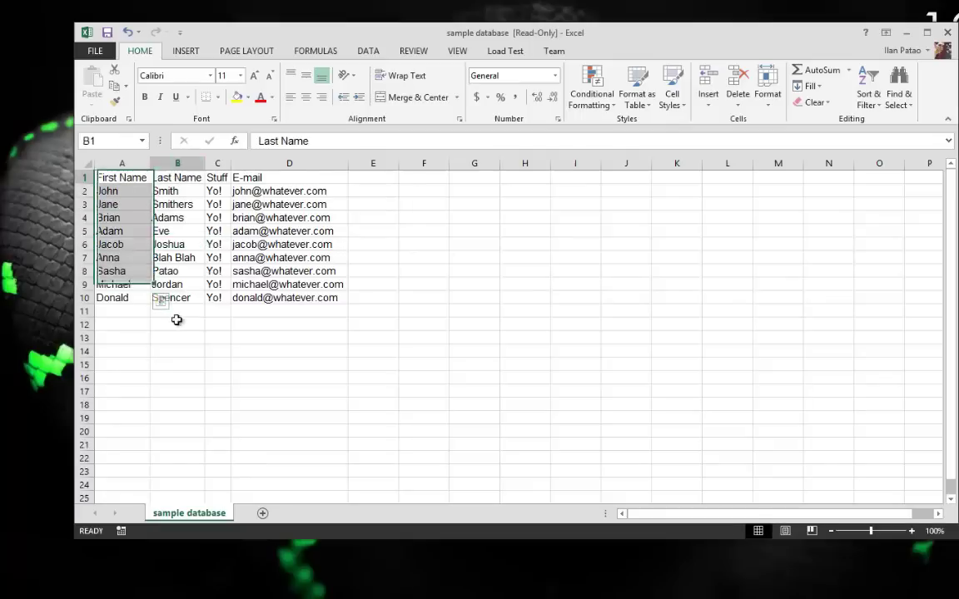
pyautogui.click(395, 335)
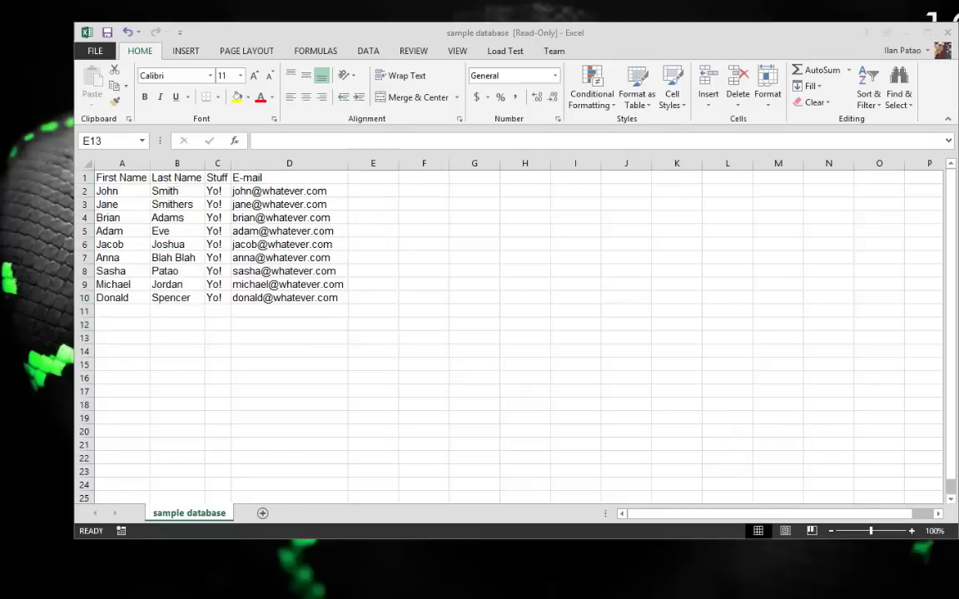
# Attach the Desktop 'sample database' CSV as the Word letter's existing recipient list
pyautogui.hotkey('alt', 'Tab')
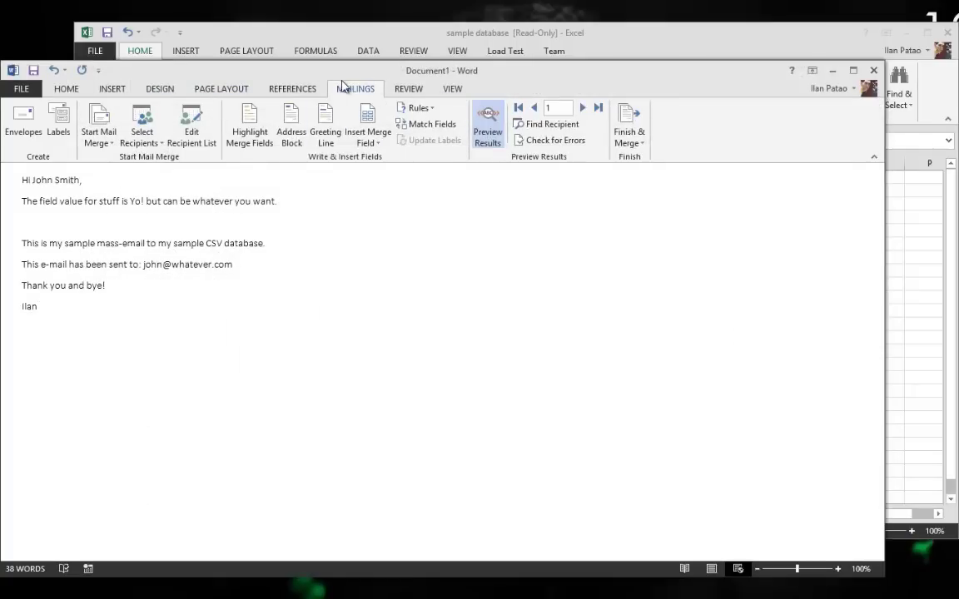
pyautogui.click(99, 138)
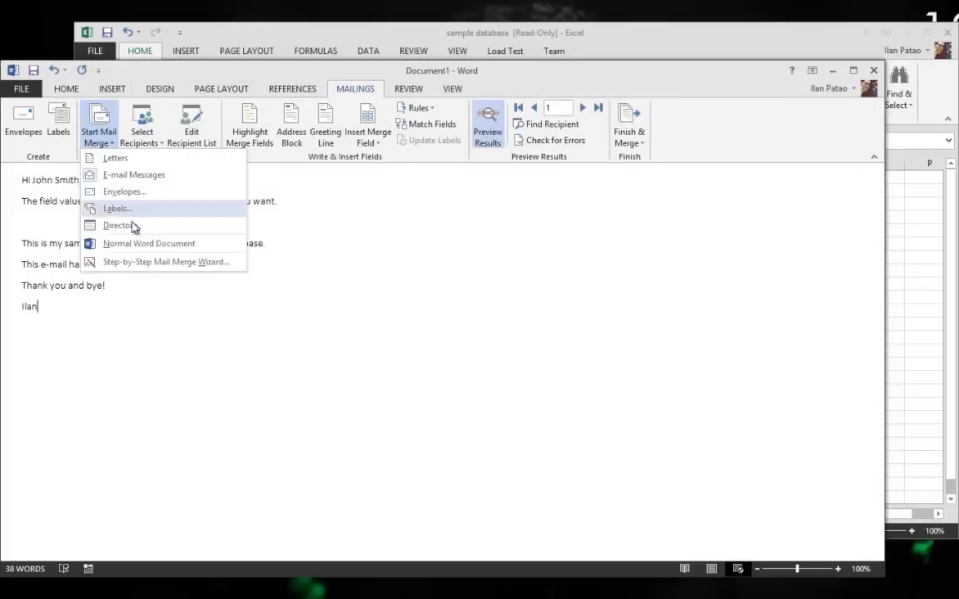
pyautogui.click(105, 226)
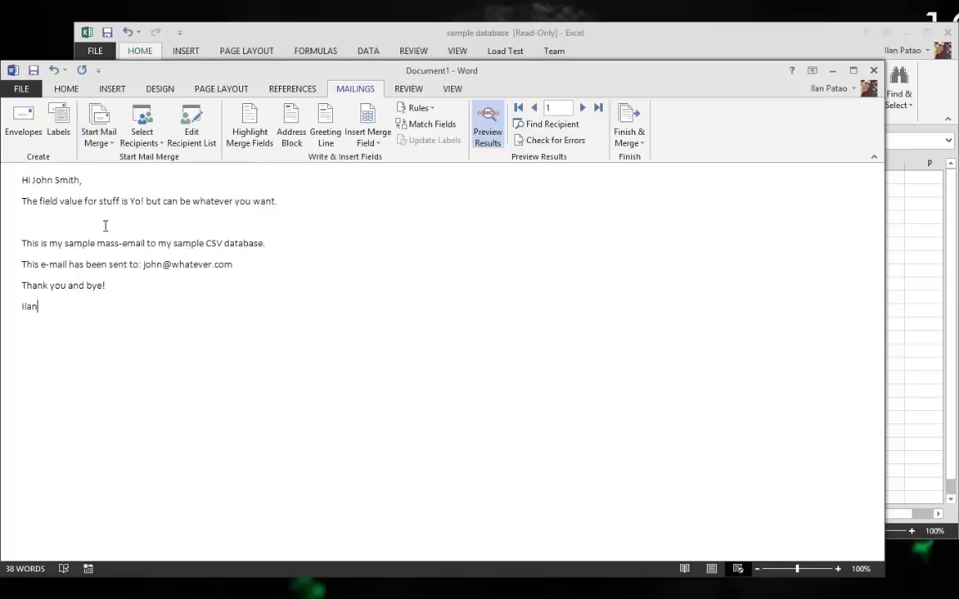
pyautogui.click(142, 147)
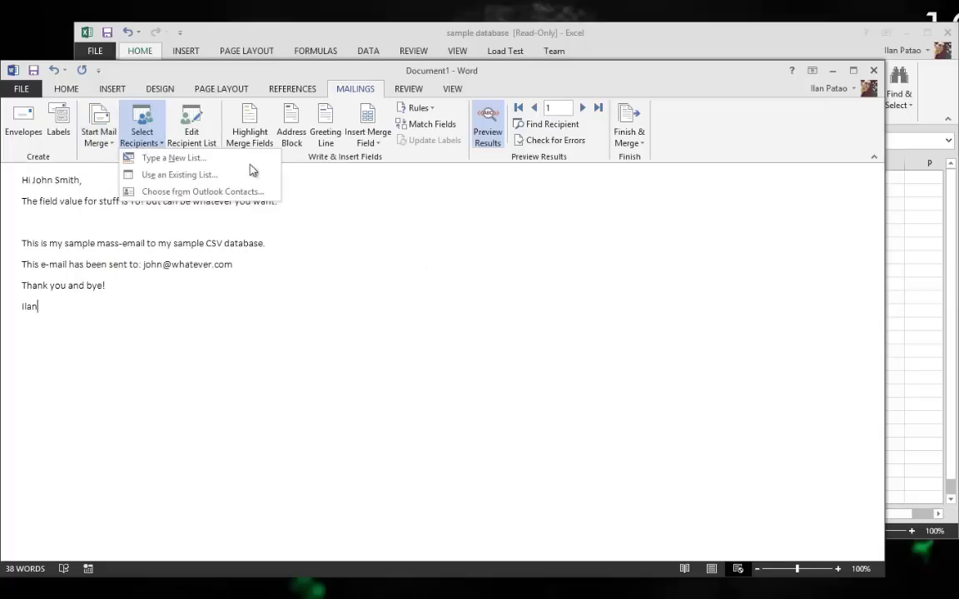
pyautogui.click(172, 180)
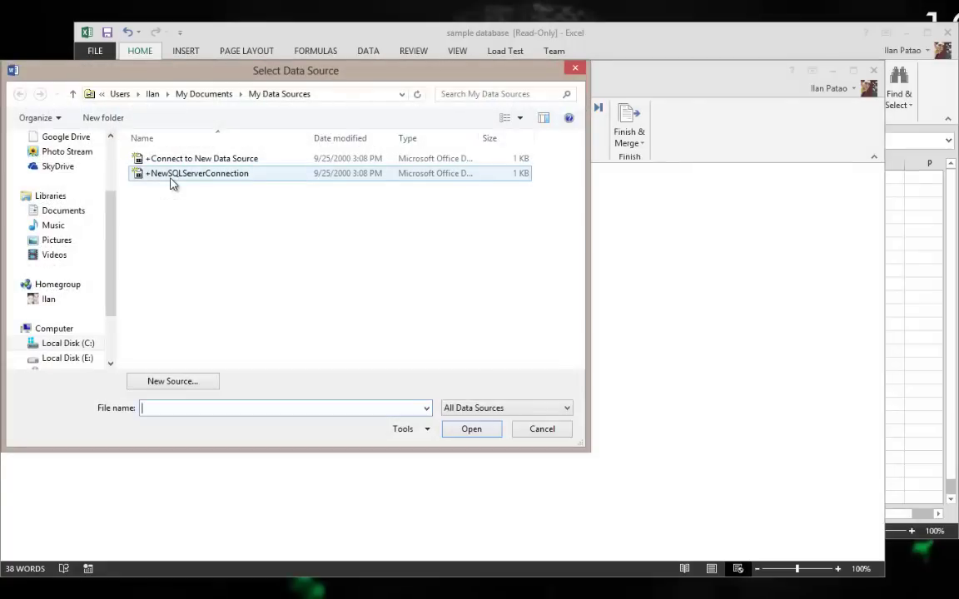
pyautogui.scroll(2, 101, 179)
pyautogui.click(75, 189)
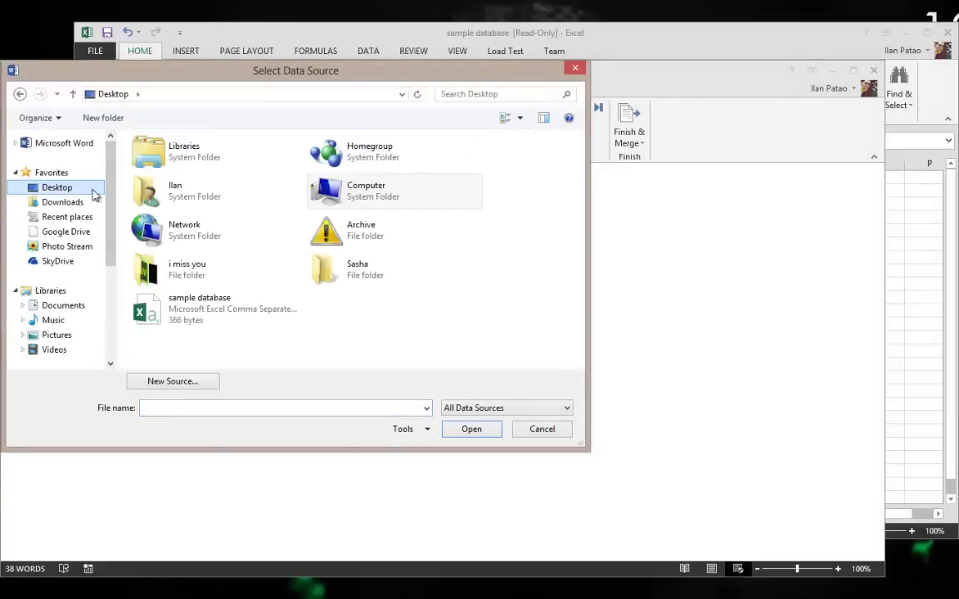
pyautogui.click(164, 310)
pyautogui.click(529, 429)
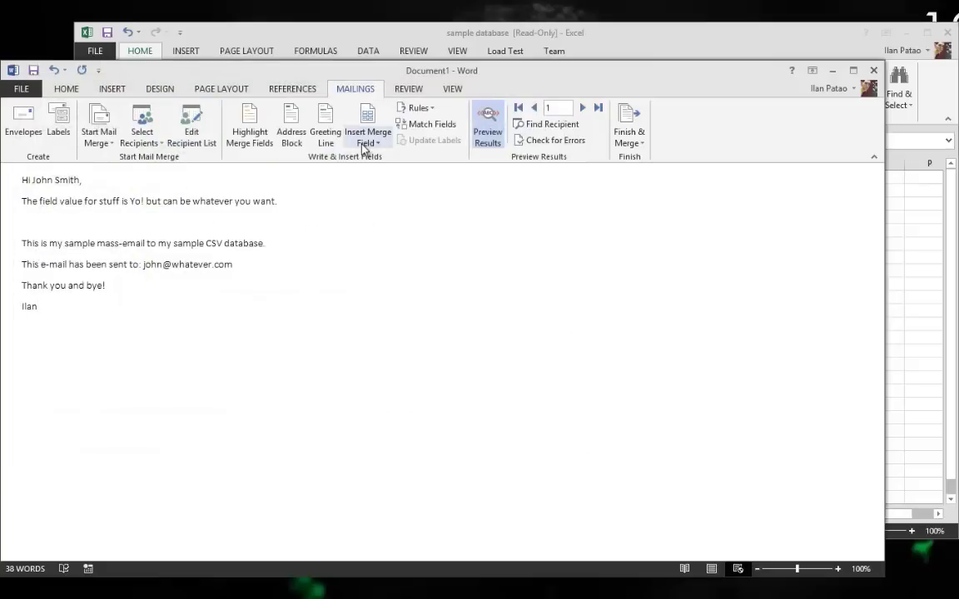
pyautogui.click(368, 140)
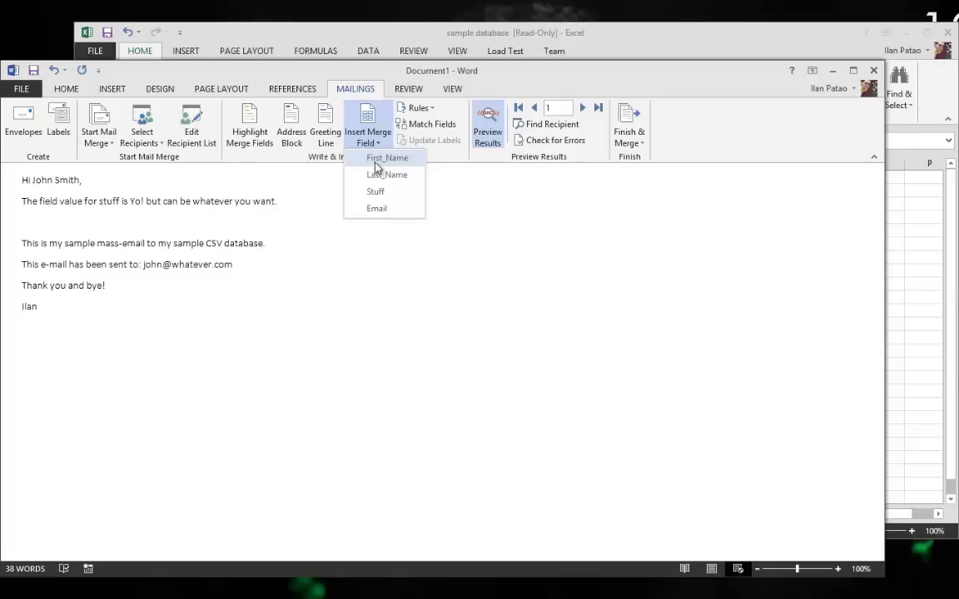
pyautogui.click(60, 179)
pyautogui.moveTo(32, 179); pyautogui.dragTo(94, 183)
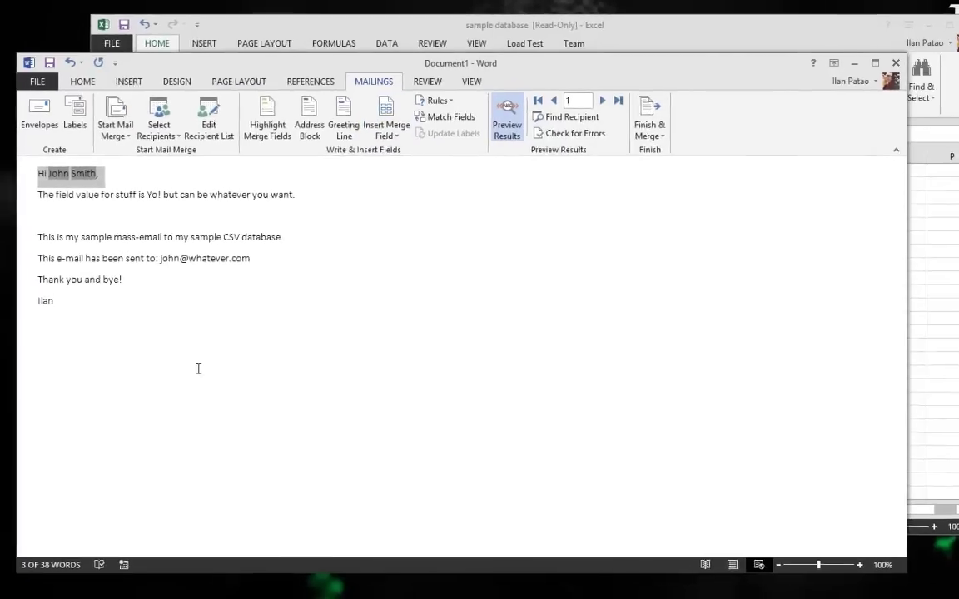
pyautogui.moveTo(159, 292); pyautogui.dragTo(75, 98)
pyautogui.click(172, 381)
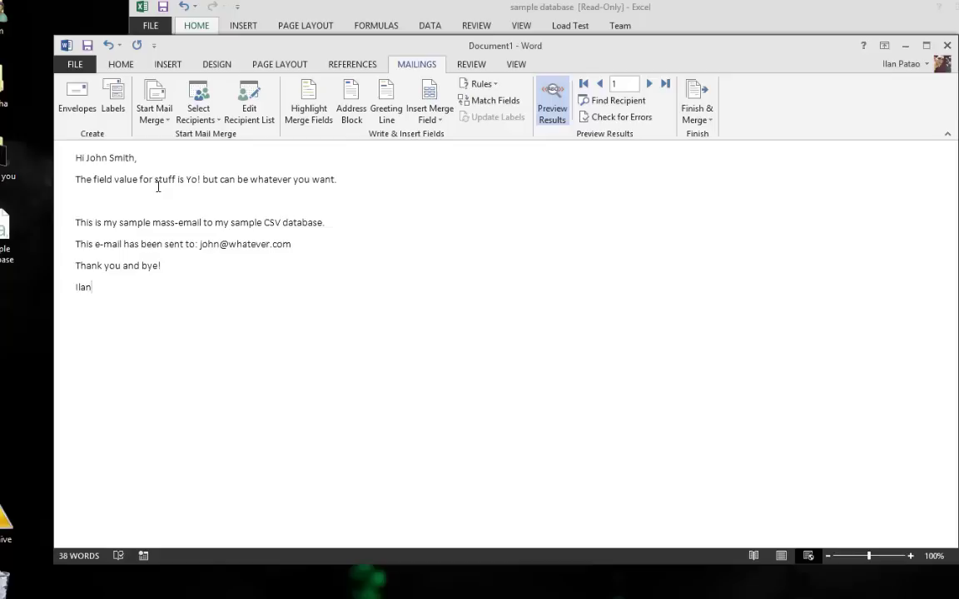
pyautogui.click(433, 121)
pyautogui.click(150, 164)
pyautogui.moveTo(183, 304); pyautogui.dragTo(71, 154)
# Advance the merge preview record by record to record 9, then open Finish & Merge
pyautogui.click(142, 266)
pyautogui.click(649, 85)
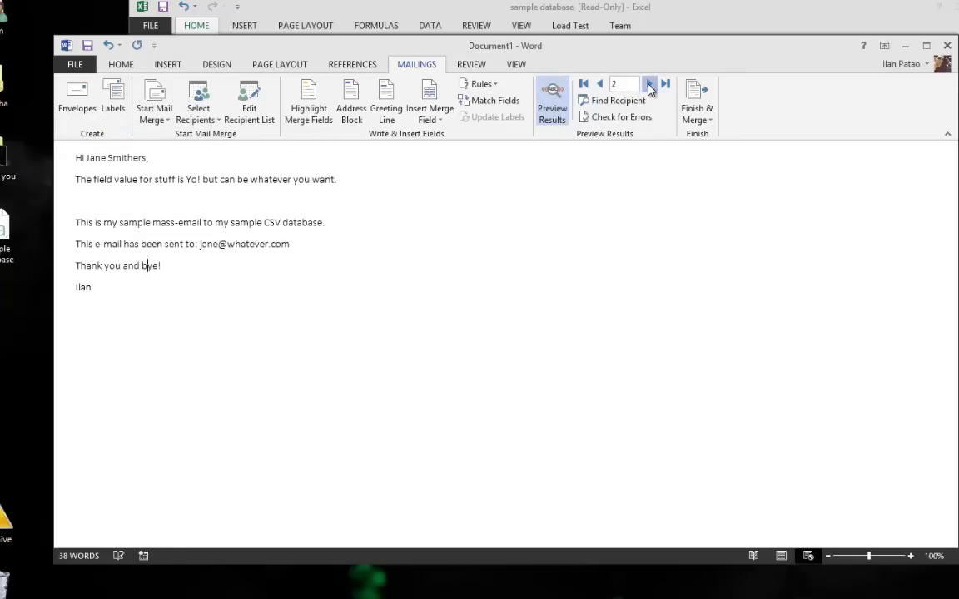
pyautogui.click(649, 85)
pyautogui.click(649, 85)
pyautogui.click(650, 85)
pyautogui.click(649, 85)
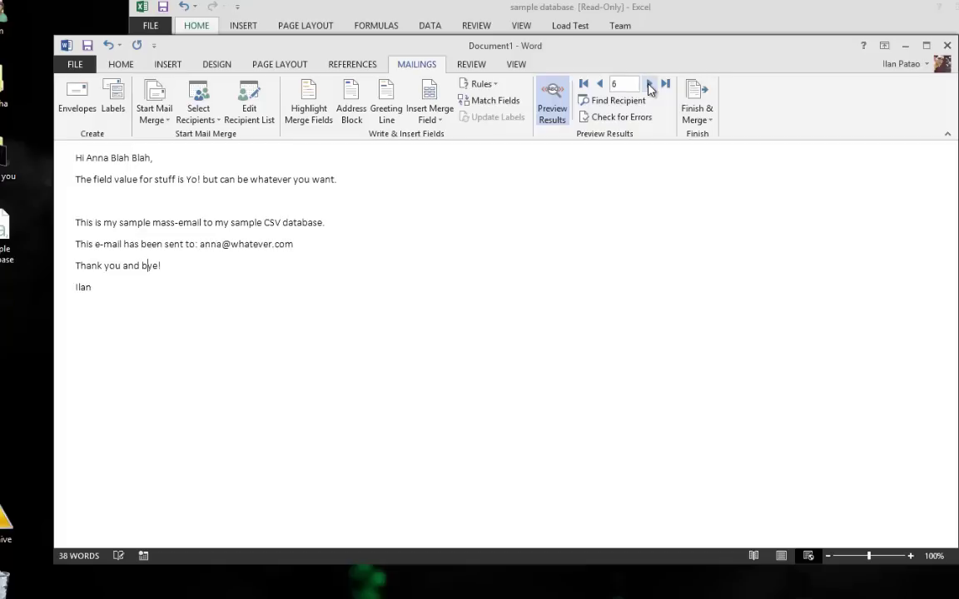
pyautogui.click(649, 85)
pyautogui.click(649, 85)
pyautogui.click(649, 85)
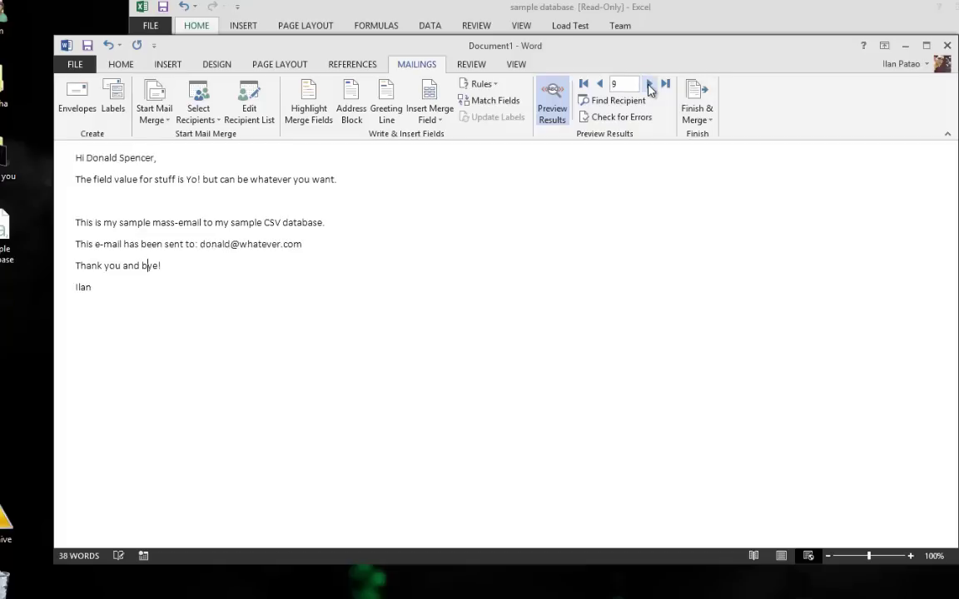
pyautogui.click(701, 122)
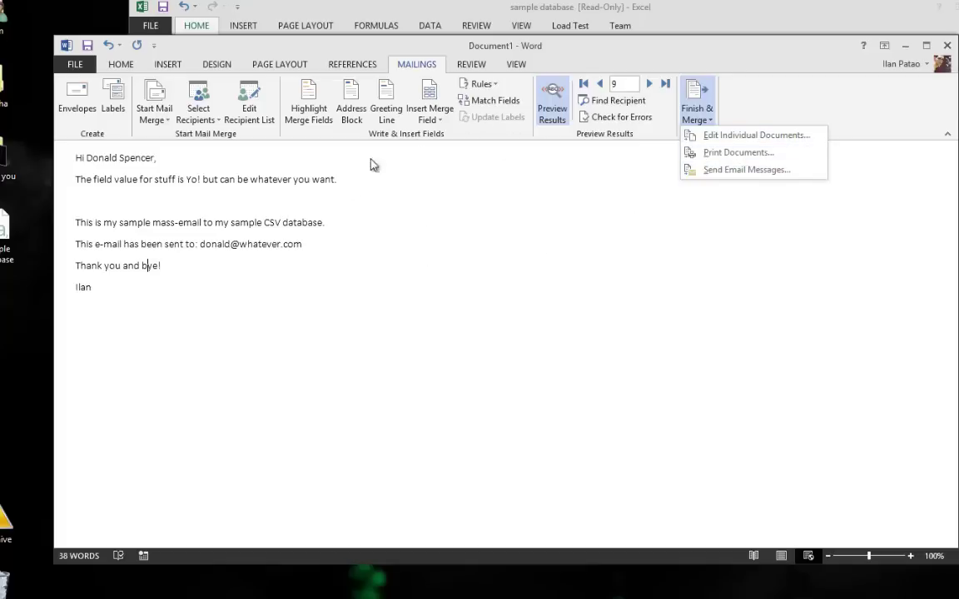
# Check the e-mail merge uses To = Email, subject 'Some Marketing Stuff' and HTML, cancel, and return to Outlook
pyautogui.click(797, 171)
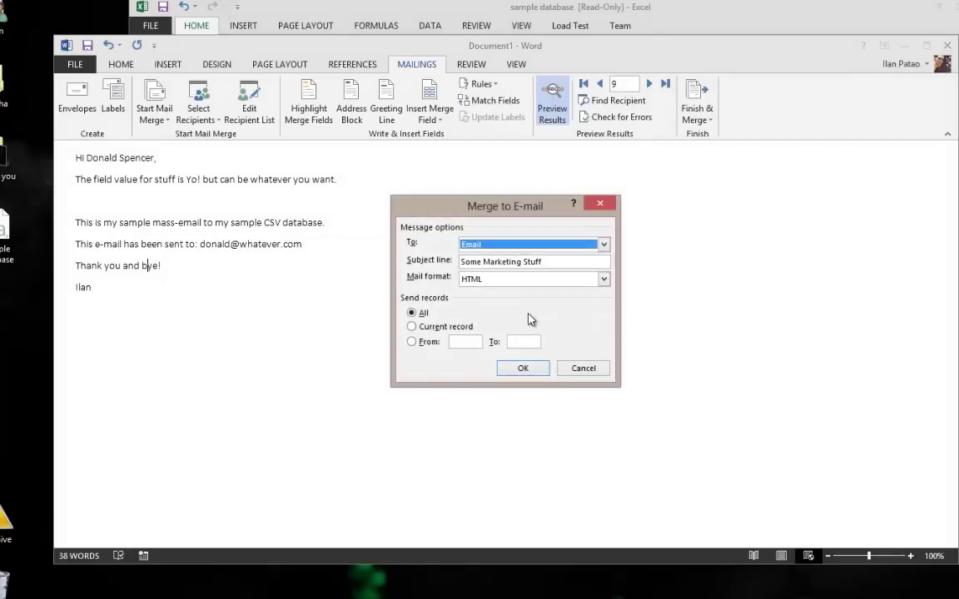
pyautogui.press('Tab')
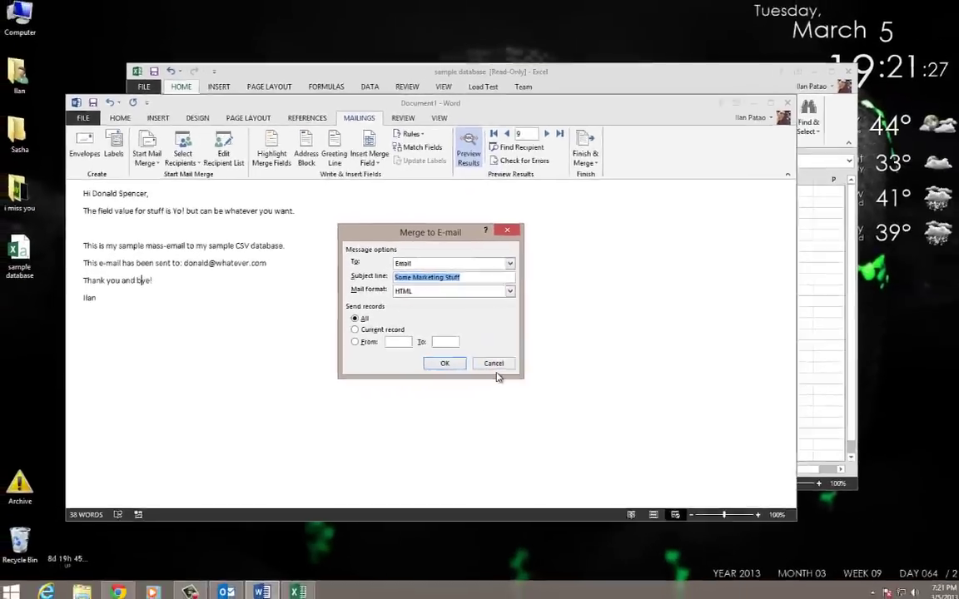
pyautogui.press('Tab')
pyautogui.press('Tab')
pyautogui.press('Tab')
pyautogui.press('Tab')
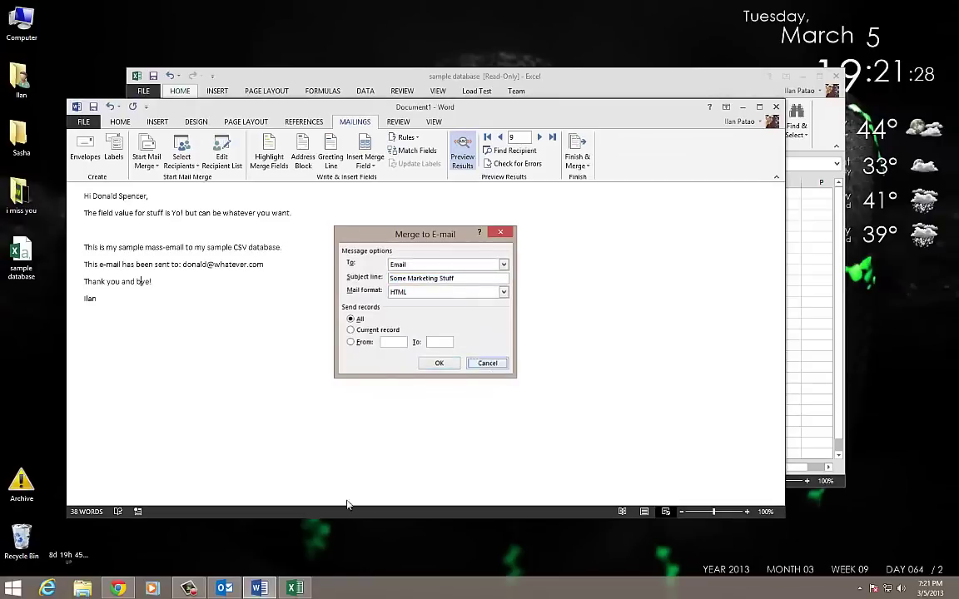
pyautogui.press('Return')
pyautogui.click(224, 588)
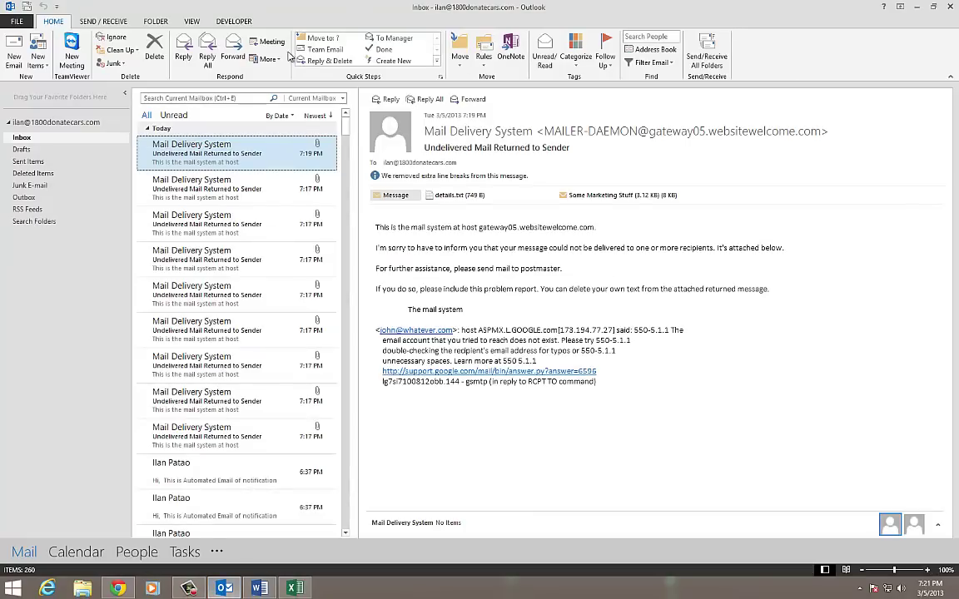
# Confirm the Outbox has no pending mail, then minimise Outlook to reveal Word's Document1
pyautogui.click(25, 200)
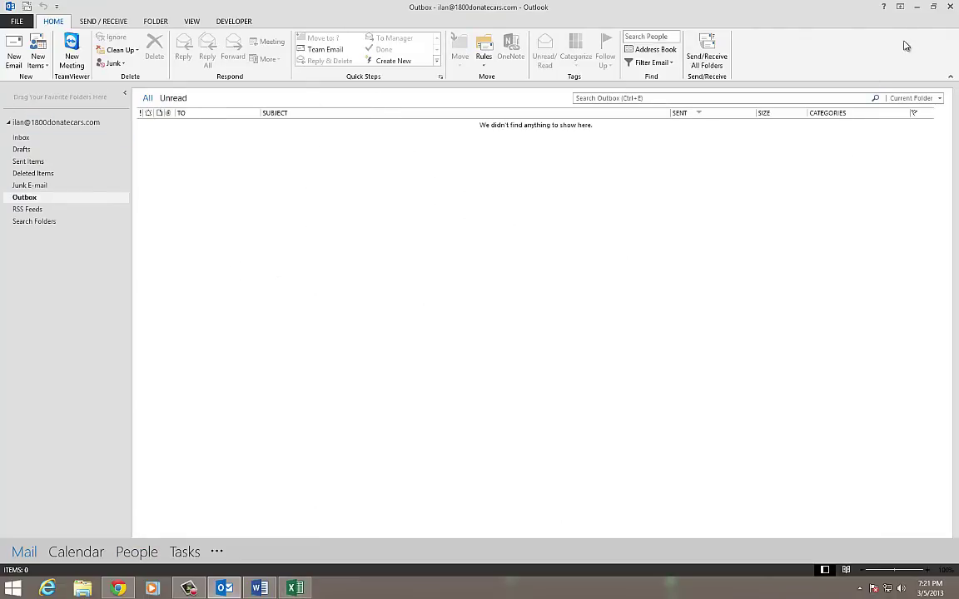
pyautogui.click(914, 8)
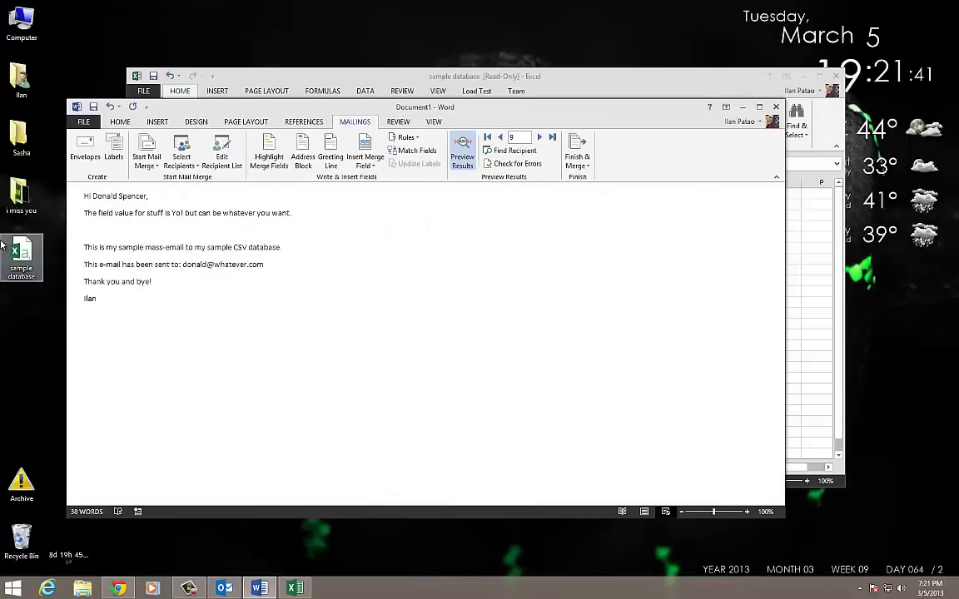
pyautogui.hotkey('ctrl', 'a')
pyautogui.click(317, 304)
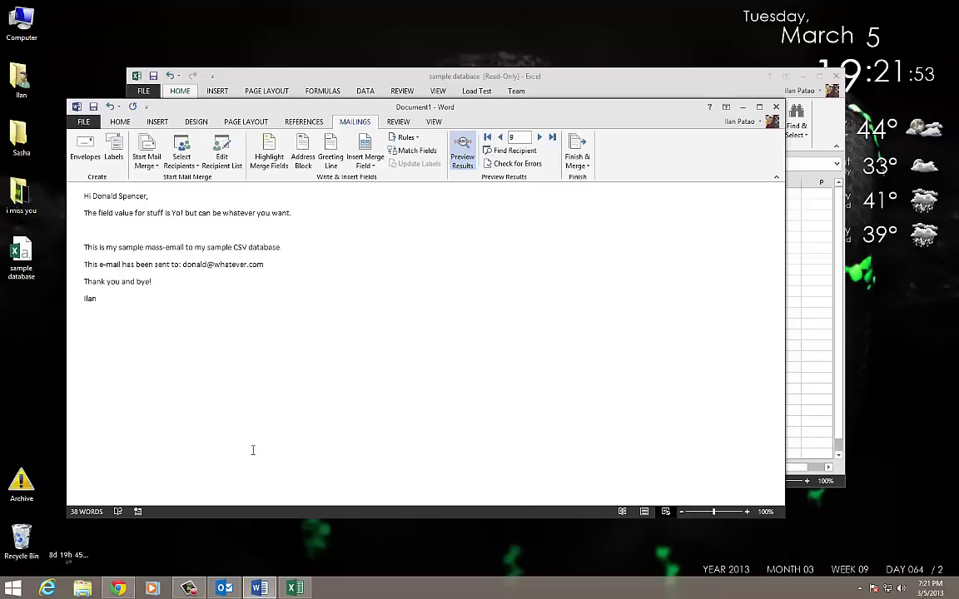
pyautogui.hotkey('ctrl', 'a')
pyautogui.click(379, 350)
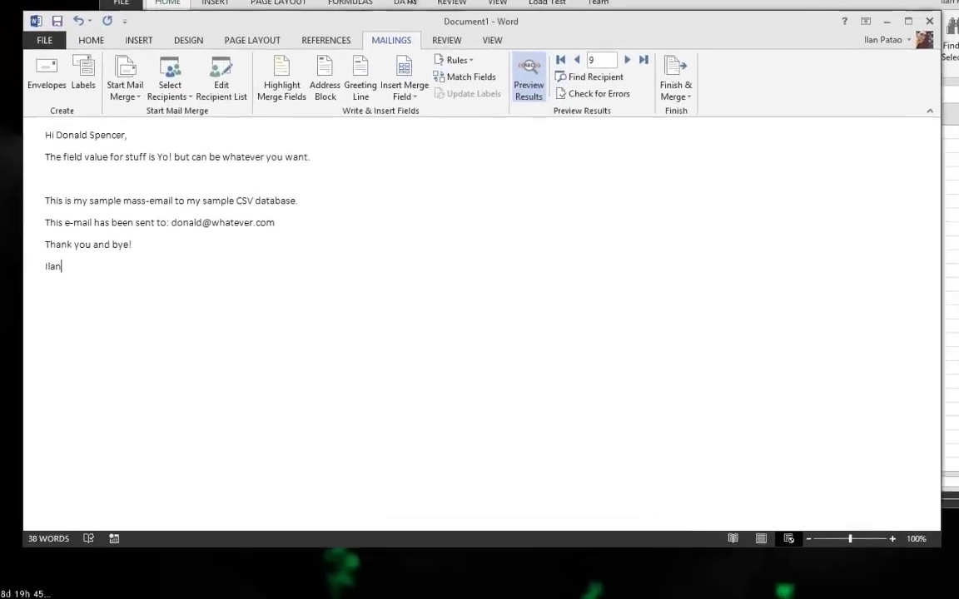
pyautogui.moveTo(471, 21); pyautogui.dragTo(466, 36)
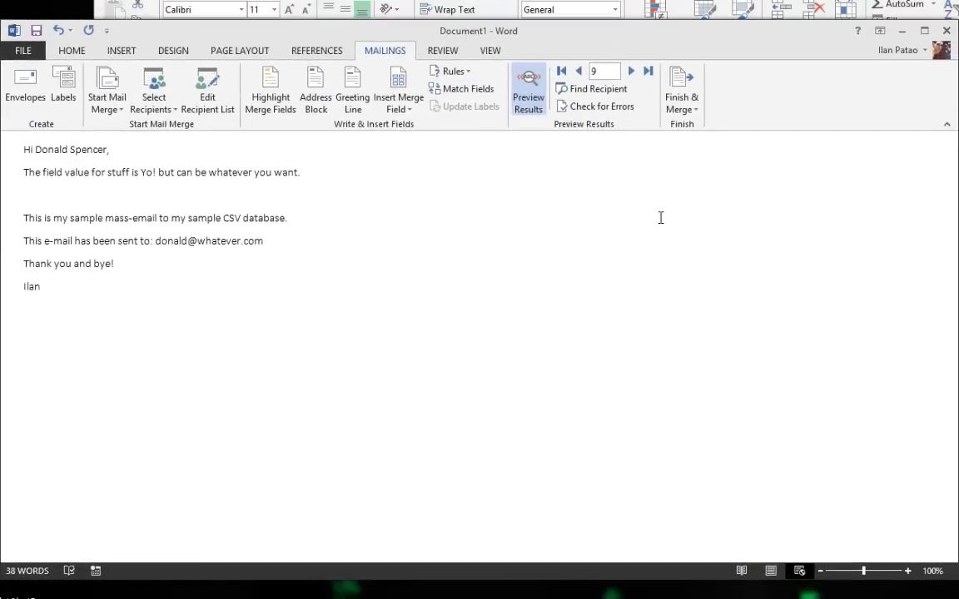
pyautogui.moveTo(137, 330); pyautogui.dragTo(17, 149)
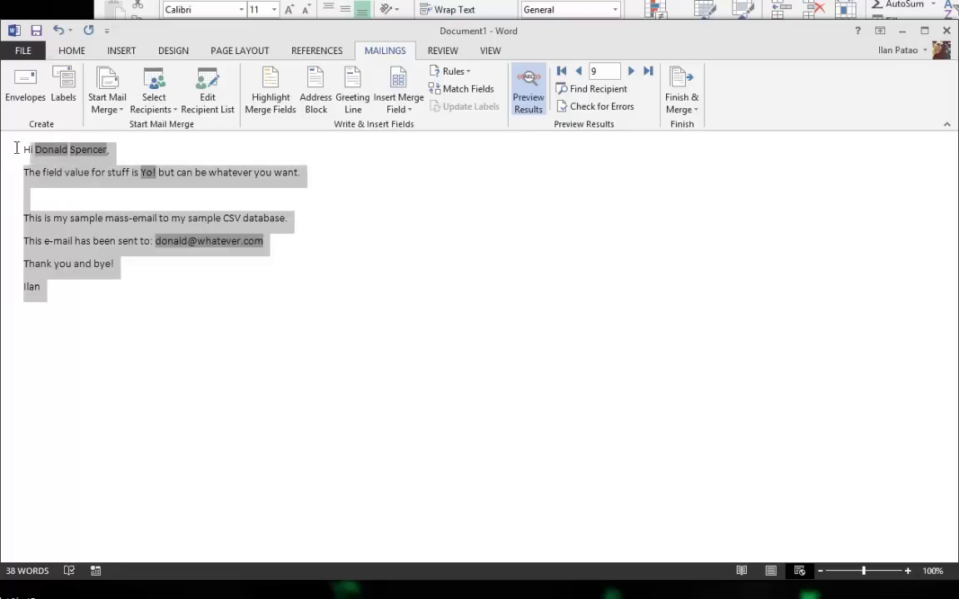
pyautogui.click(439, 327)
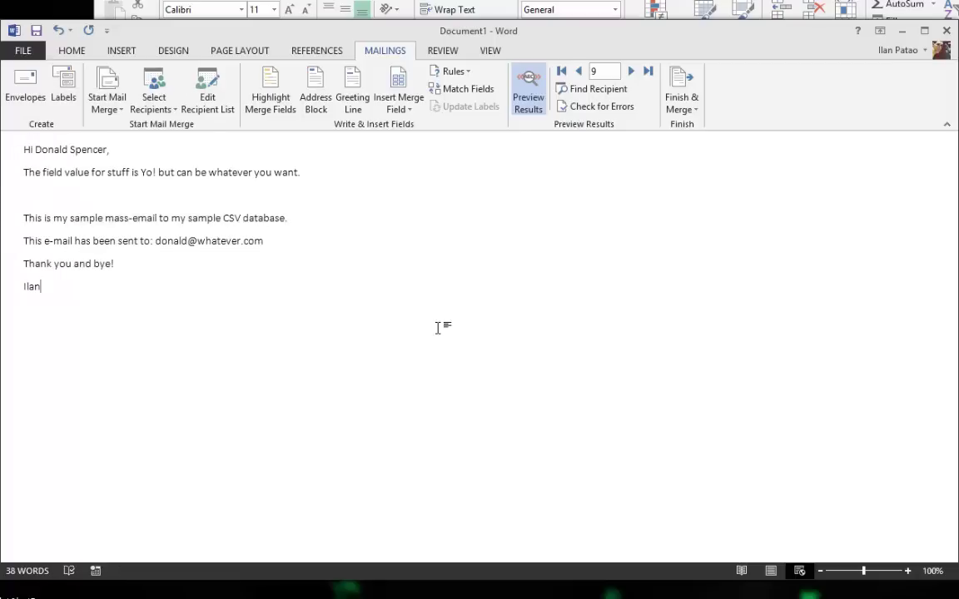